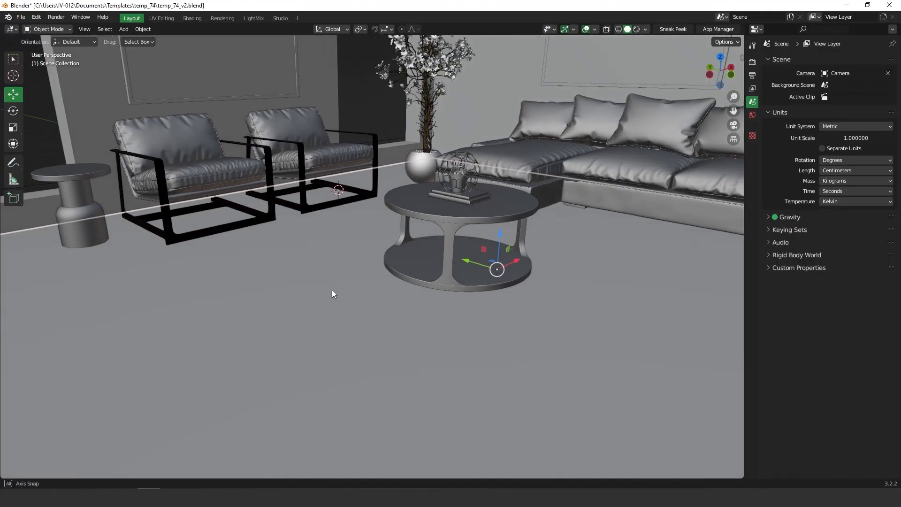
Step: Outline the rug's base rectangle on the floor with the interactive Add Cube tool
scroll(345, 224, up, 2)
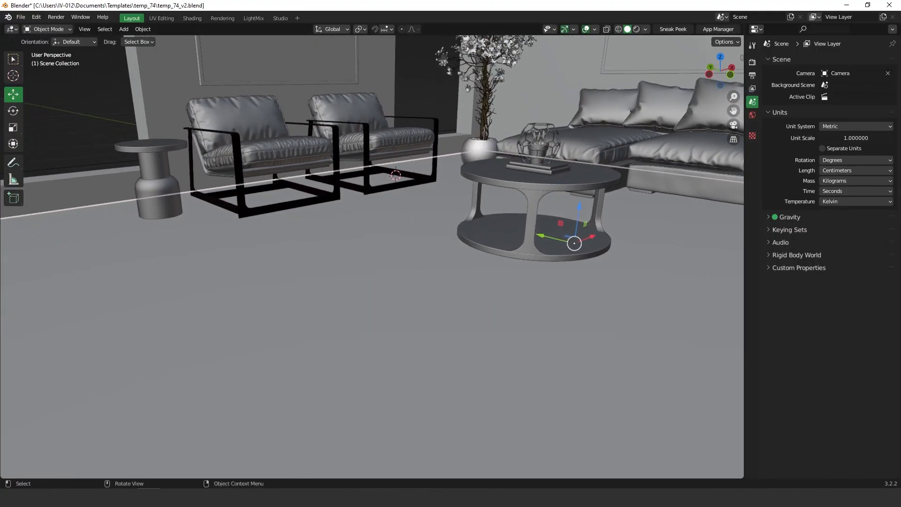
click(17, 203)
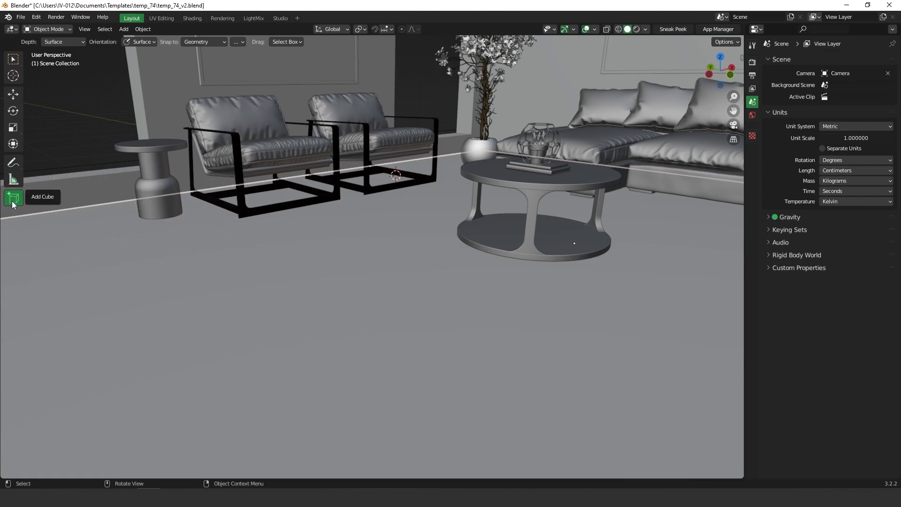
drag(162, 241, 736, 209)
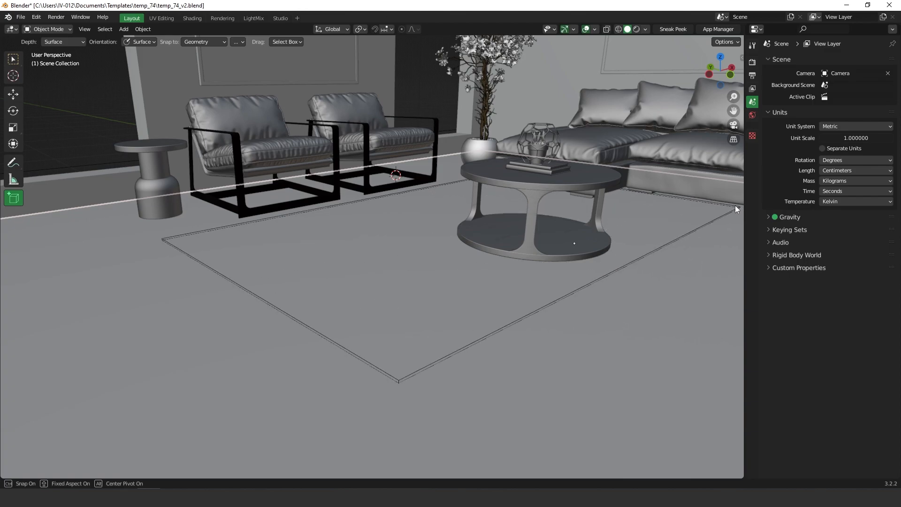
Step: Give the box a small height to finish the thin rug slab
click(723, 206)
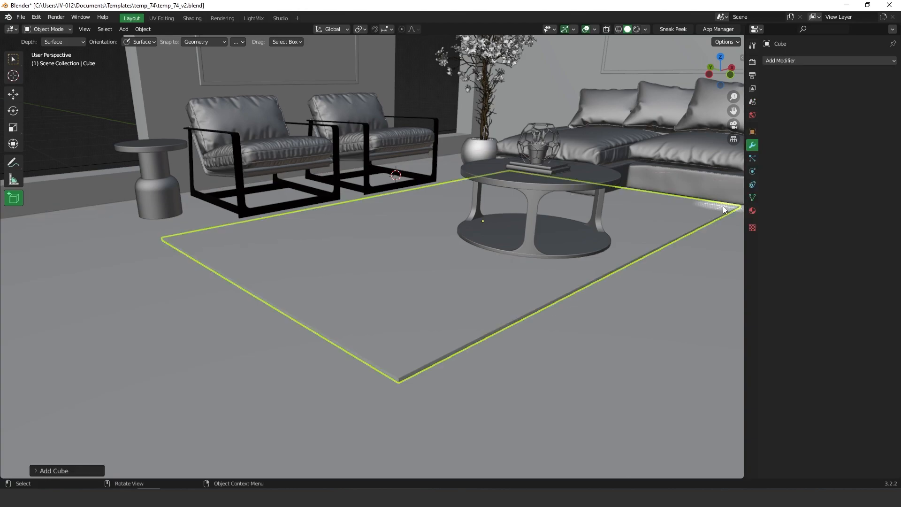
middle_drag(546, 218, 455, 233)
click(13, 94)
Step: In Edit Mode, select the rug's right-edge vertices and slide them outward along Y
key(Tab)
click(398, 209)
drag(435, 145, 553, 396)
key(Tab)
click(565, 287)
drag(464, 227, 650, 259)
Step: Move the rug's left edge further out, then isolate the rug in Local View
drag(123, 112, 272, 209)
key(g)
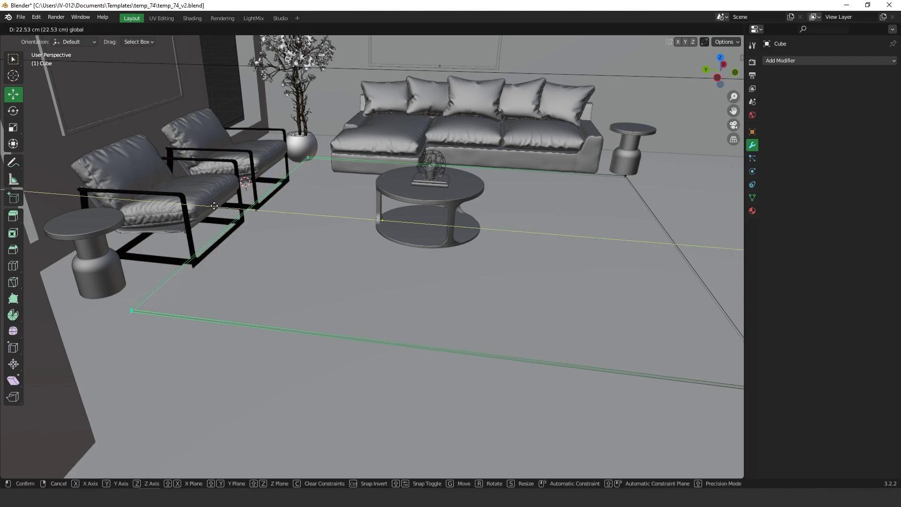
click(214, 207)
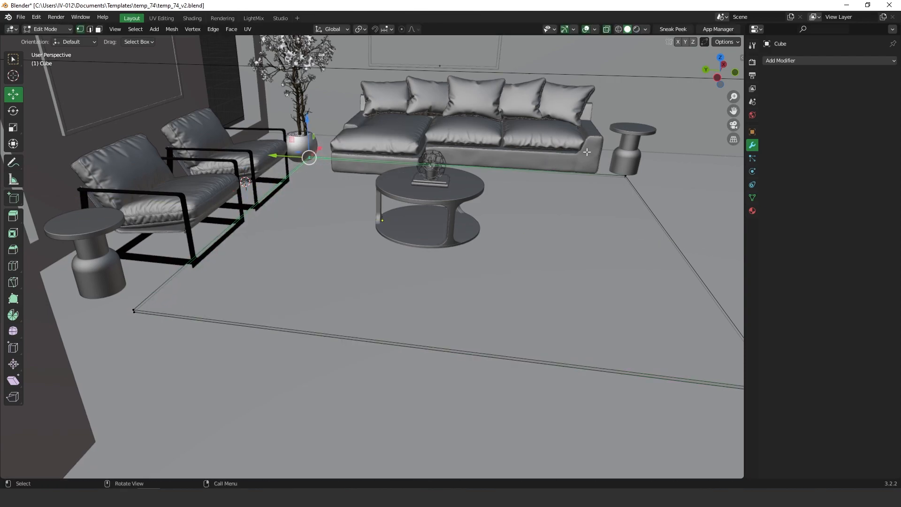
middle_drag(272, 115, 394, 168)
drag(430, 183, 464, 180)
middle_drag(464, 180, 465, 217)
middle_drag(325, 217, 397, 214)
key(KP_Divide)
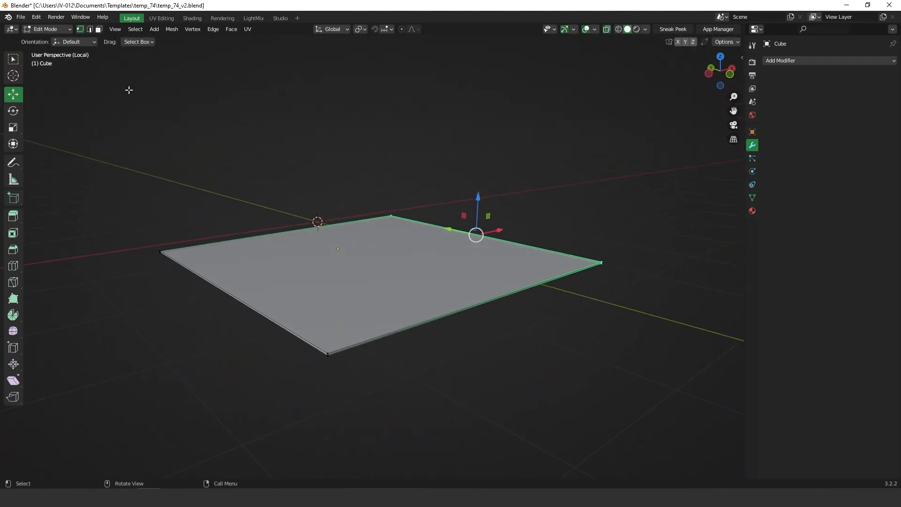
Step: In face select mode, delete an unwanted face from the slab
click(99, 30)
mouse_move(368, 281)
middle_down()
mouse_move(424, 283)
mouse_move(376, 250)
mouse_move(377, 274)
middle_up()
click(371, 260)
key(x)
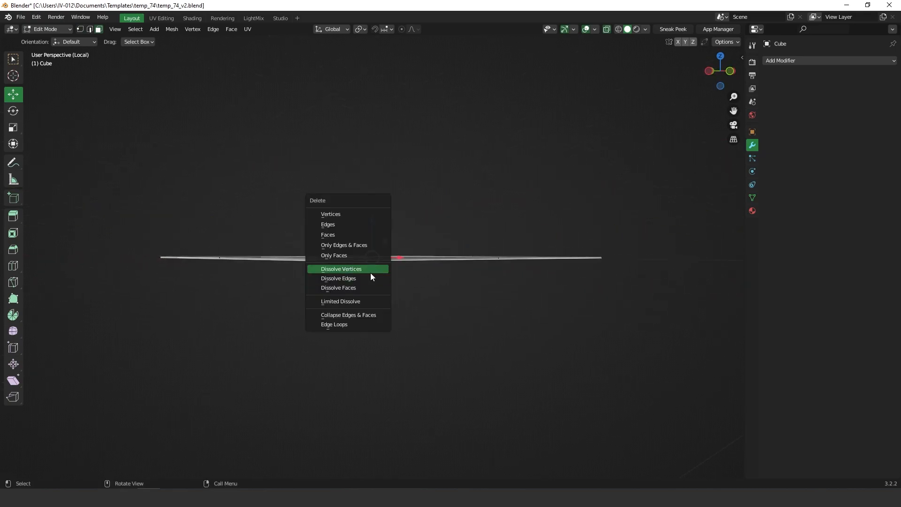
click(334, 235)
middle_drag(318, 255, 375, 284)
Step: Select the slab's top face in face select mode
key(Tab)
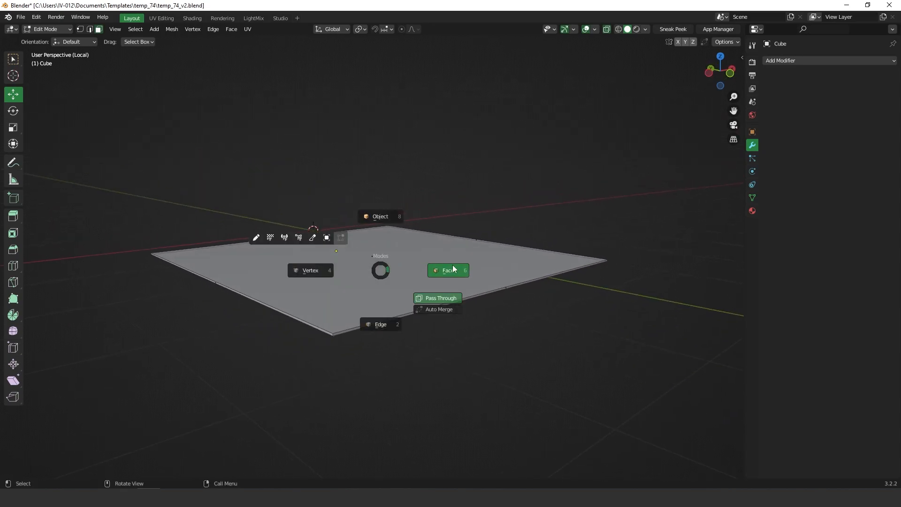
click(456, 272)
click(391, 272)
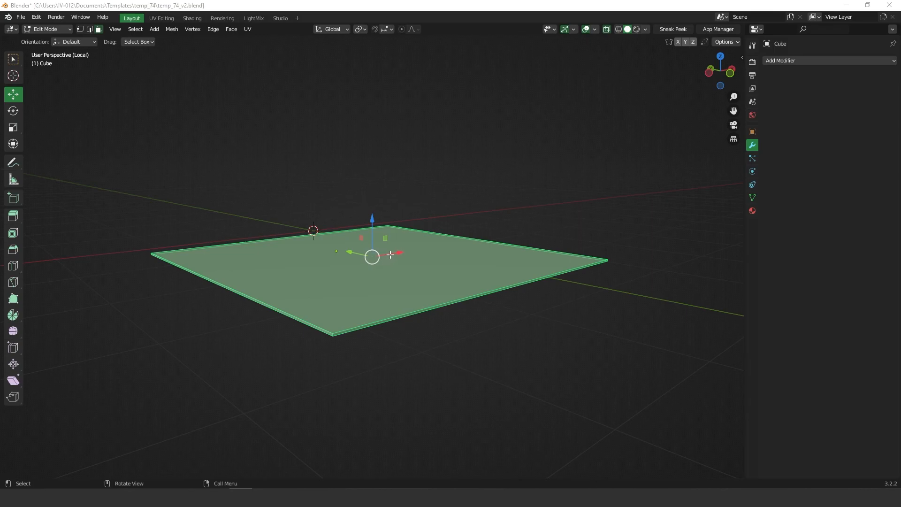
Step: Subdivide the selected faces five times in a row for a dense grid
right_click(388, 254)
click(351, 252)
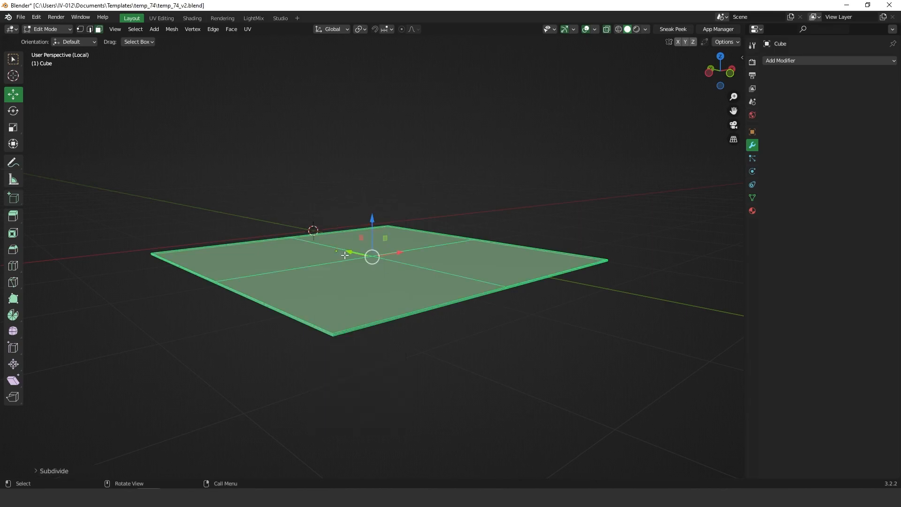
right_click(349, 252)
click(347, 252)
right_click(356, 250)
click(356, 250)
right_click(384, 261)
click(361, 262)
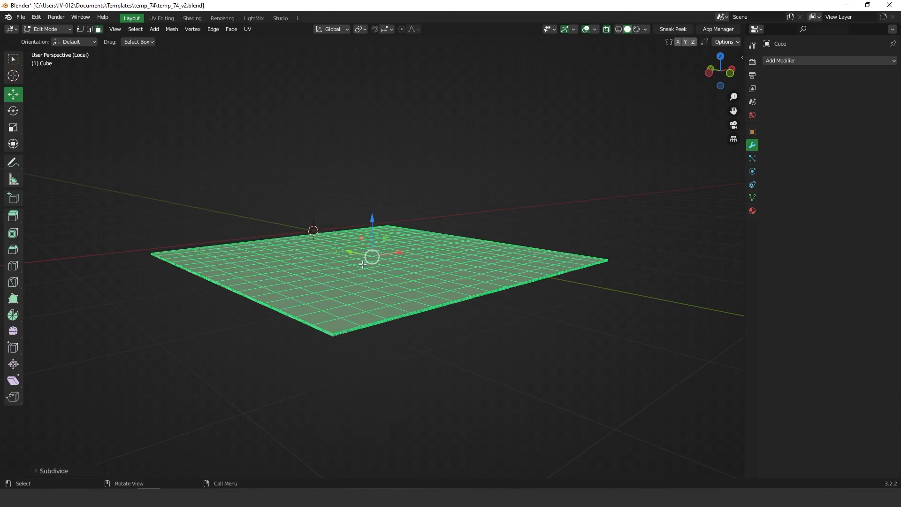
right_click(391, 287)
click(381, 286)
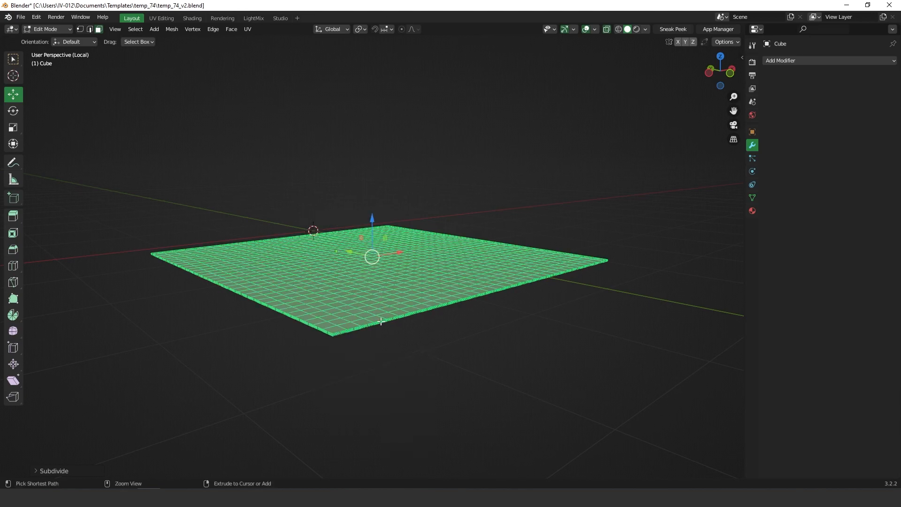
Step: Zoom in low on the slab's corner and deselect the whole mesh
scroll(356, 312, up, 3)
scroll(374, 298, up, 2)
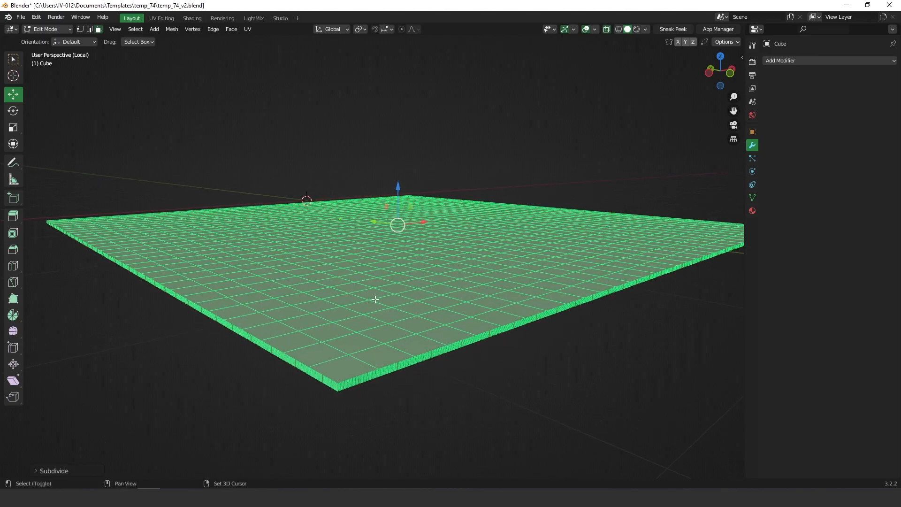
middle_drag(374, 298, 381, 234)
scroll(382, 237, up, 3)
scroll(384, 242, up, 1)
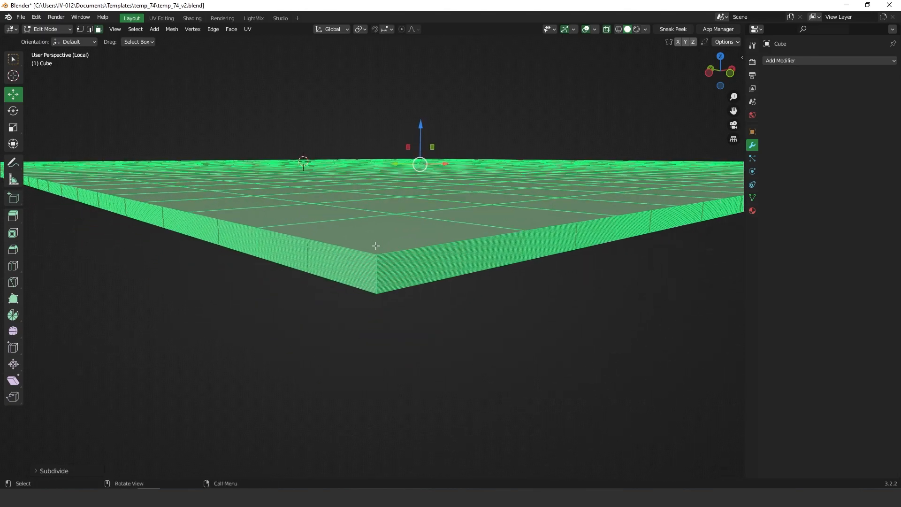
scroll(384, 244, up, 2)
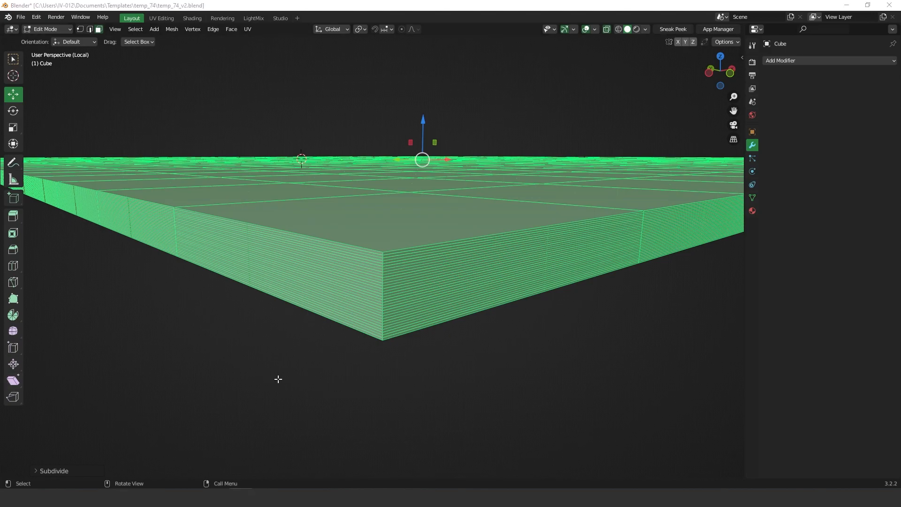
click(407, 383)
scroll(393, 269, up, 2)
scroll(393, 270, down, 2)
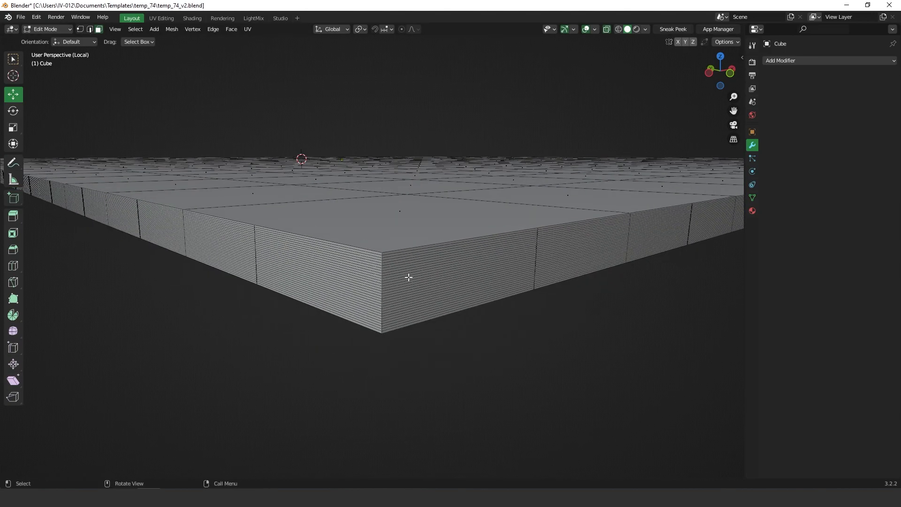
key(Tab)
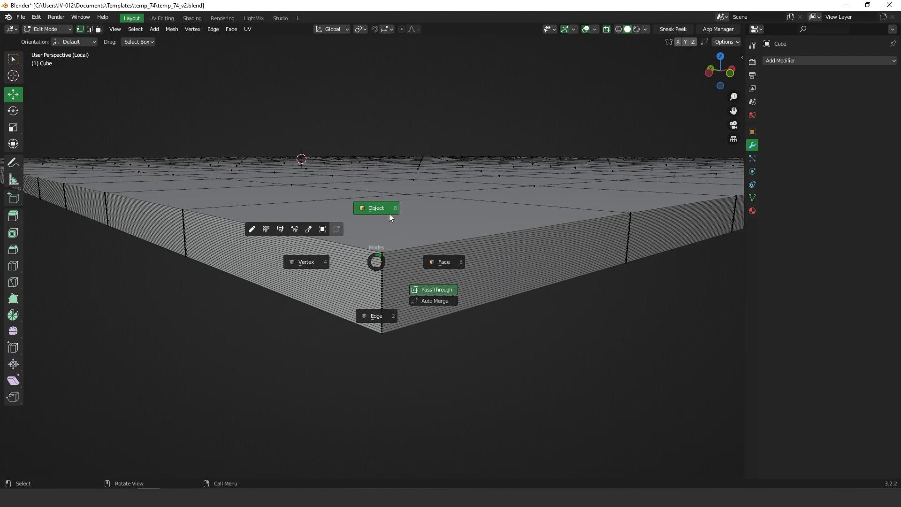
Step: In edge select mode, loop-select the rim and upper horizontal loops on the slab's side
click(379, 319)
scroll(392, 261, up, 2)
scroll(390, 257, down, 1)
click(391, 255)
alt+click(391, 257)
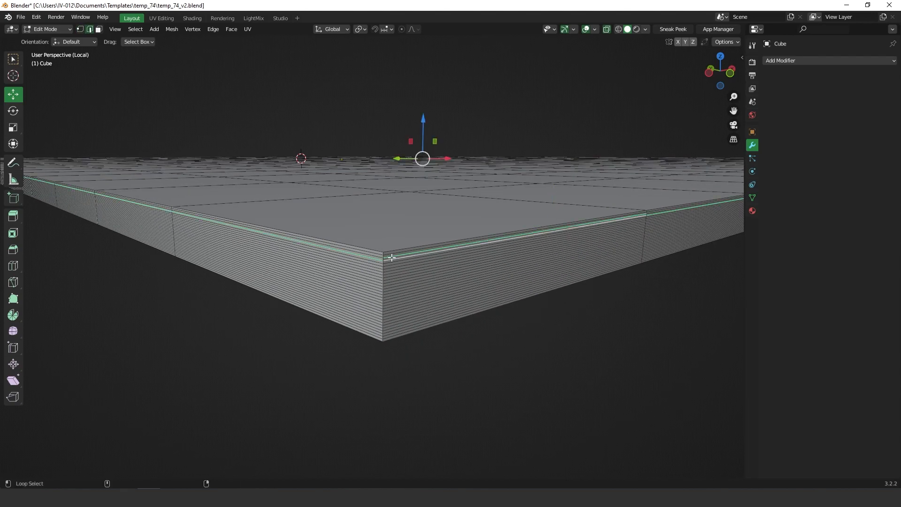
alt+shift+click(392, 255)
alt+shift+click(389, 257)
alt+shift+click(389, 255)
alt+shift+click(390, 266)
alt+shift+click(390, 266)
alt+shift+click(390, 269)
alt+shift+click(390, 266)
alt+shift+click(389, 266)
alt+shift+click(390, 268)
alt+shift+click(391, 266)
alt+shift+click(392, 266)
alt+shift+click(391, 272)
alt+shift+click(392, 279)
alt+shift+click(392, 284)
alt+shift+click(393, 291)
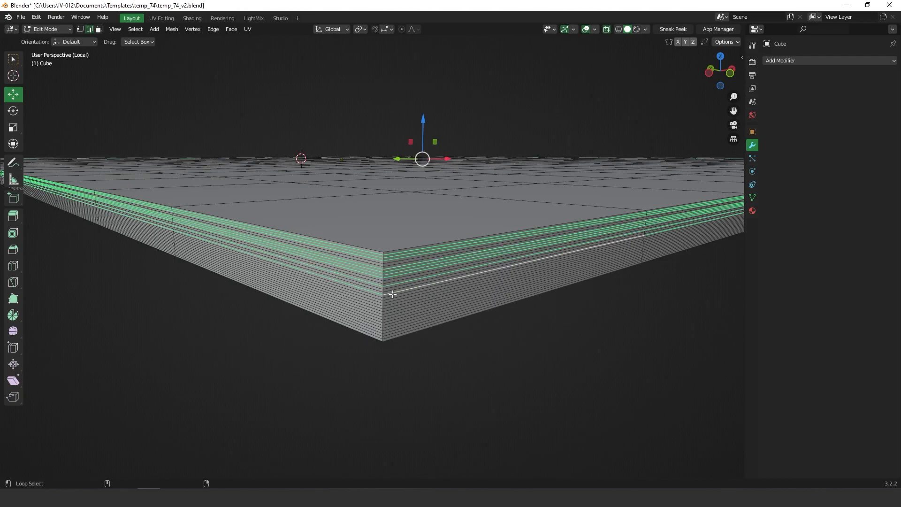
alt+shift+click(392, 305)
Step: Add the remaining horizontal side loops down to the bottom-most one
scroll(394, 312, up, 6)
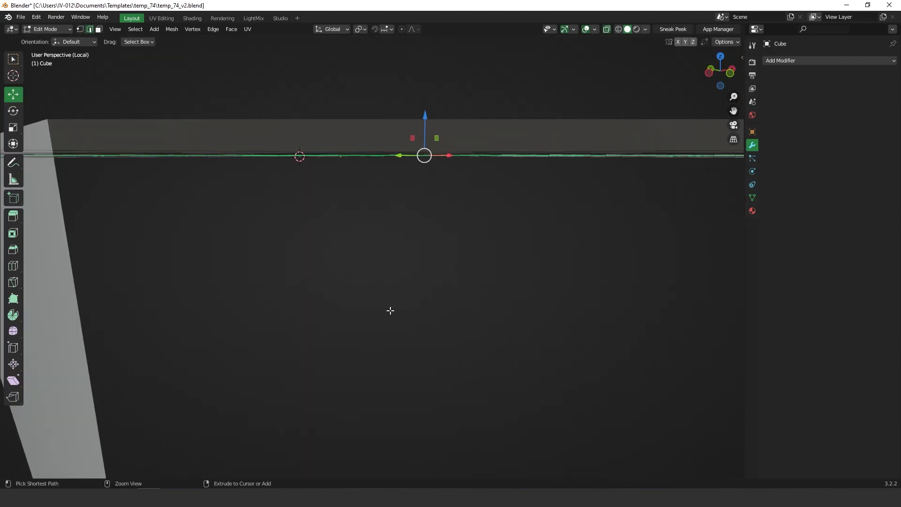
scroll(390, 310, down, 5)
scroll(395, 314, down, 1)
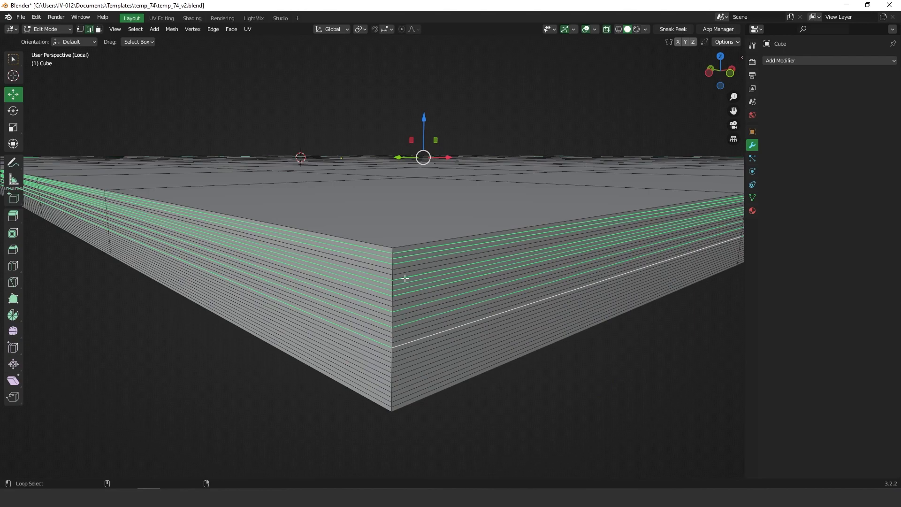
alt+shift+click(399, 266)
alt+shift+click(402, 275)
alt+shift+click(403, 305)
alt+shift+click(401, 305)
alt+shift+click(402, 318)
alt+shift+click(403, 320)
alt+shift+click(401, 318)
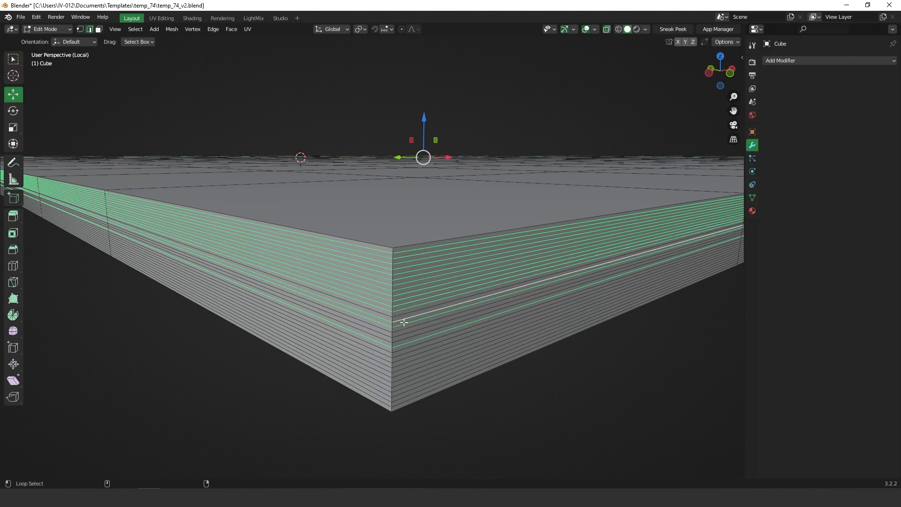
alt+shift+click(402, 314)
alt+shift+click(401, 332)
alt+shift+click(401, 339)
alt+shift+click(399, 337)
alt+shift+click(401, 351)
alt+shift+click(401, 355)
alt+shift+click(401, 363)
alt+shift+click(402, 367)
alt+shift+click(403, 374)
alt+shift+click(403, 377)
alt+shift+click(404, 382)
alt+shift+click(403, 386)
alt+shift+click(403, 389)
alt+shift+click(403, 396)
alt+shift+click(402, 400)
alt+shift+click(403, 403)
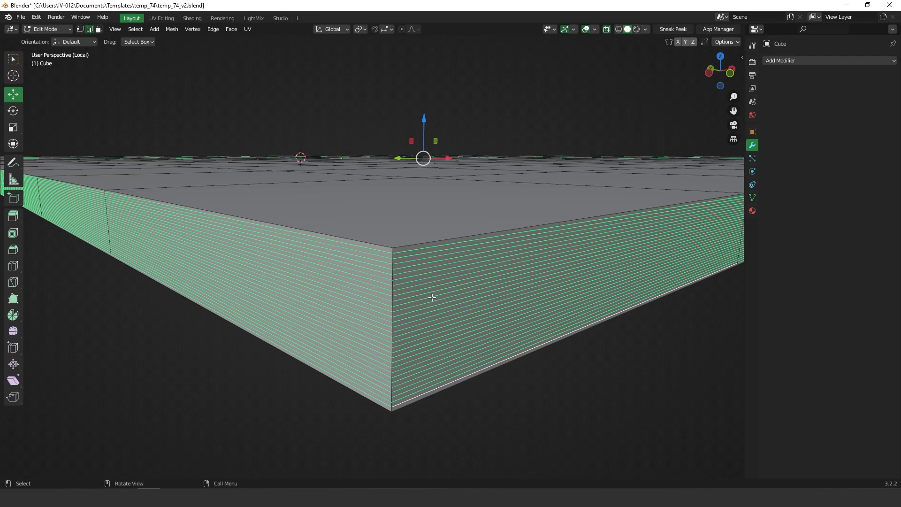
key(x)
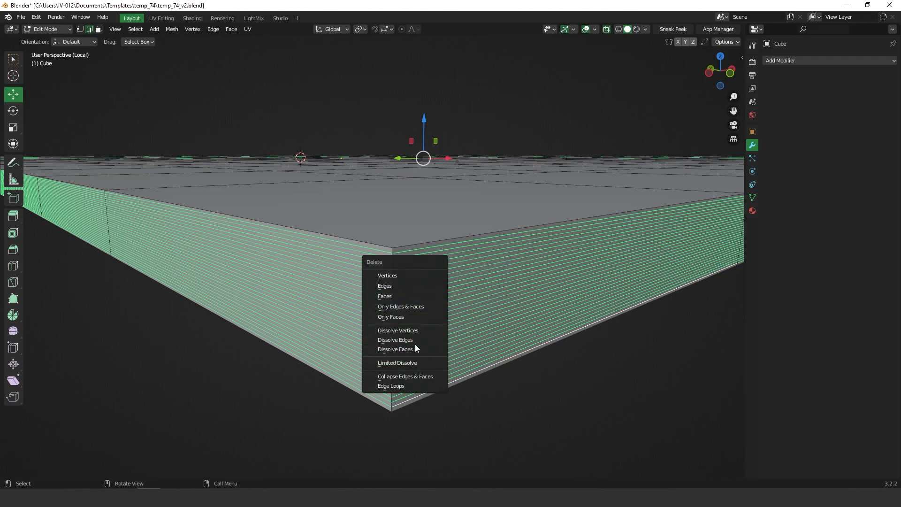
Step: Dissolve the selected side edge loops and check the slab from above
click(408, 340)
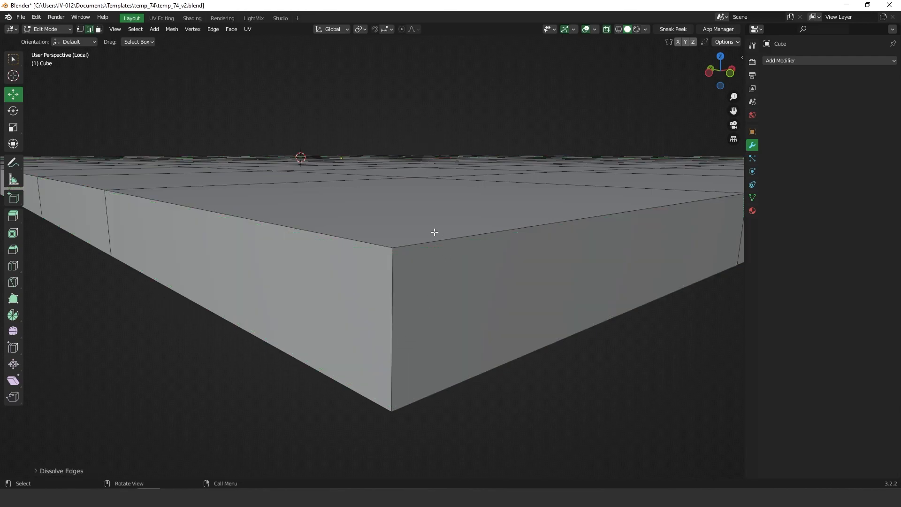
ctrl+middle_drag(434, 232, 365, 247)
middle_drag(539, 213, 530, 242)
ctrl+middle_drag(537, 194, 535, 225)
middle_drag(524, 221, 535, 233)
ctrl+middle_drag(422, 372, 431, 319)
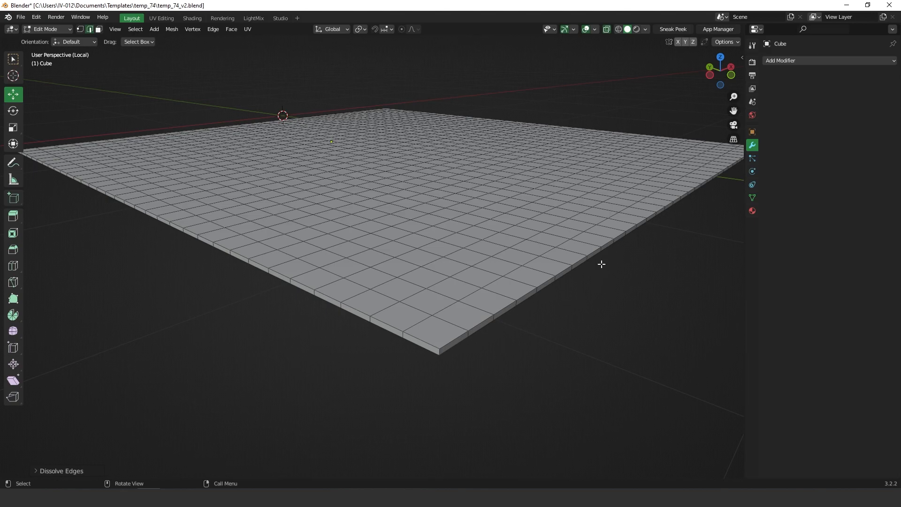
key(ctrl+Tab)
Step: Back in Object Mode, add a Bevel modifier to the slab and adjust its amount
click(462, 172)
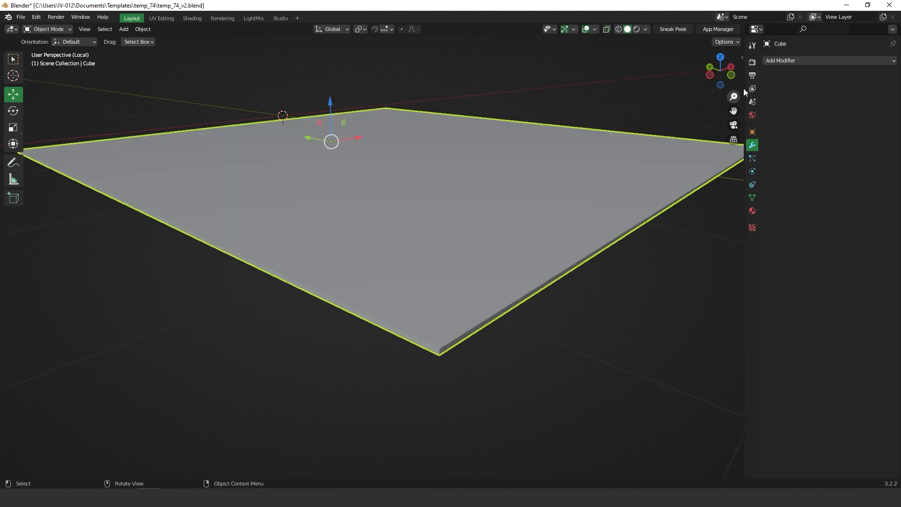
click(799, 61)
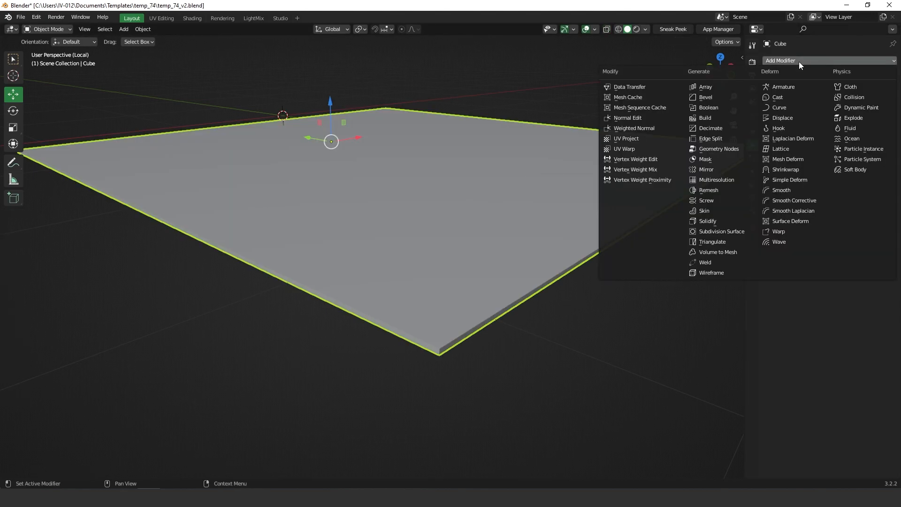
click(706, 98)
middle_drag(469, 306, 488, 301)
drag(845, 114, 813, 108)
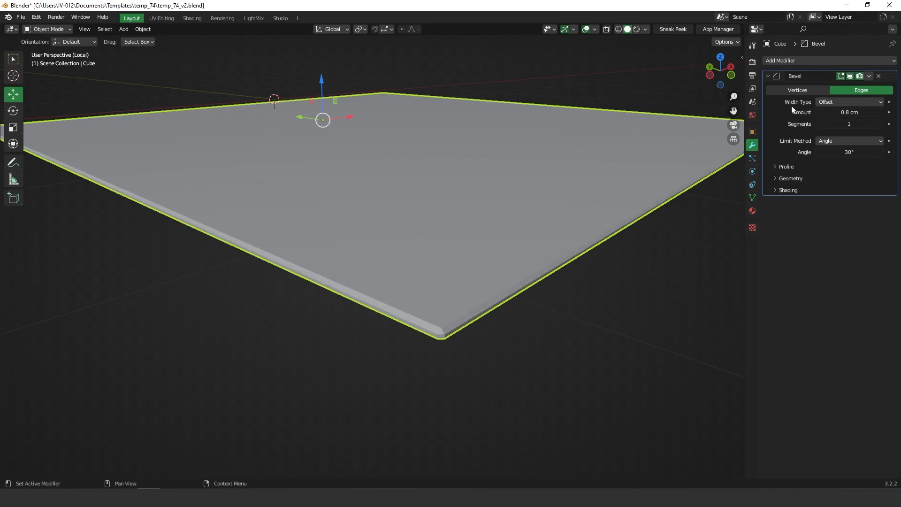
drag(846, 114, 838, 113)
Step: Set the bevel to 4 segments and enable Mark Seam under Shading
scroll(483, 327, up, 2)
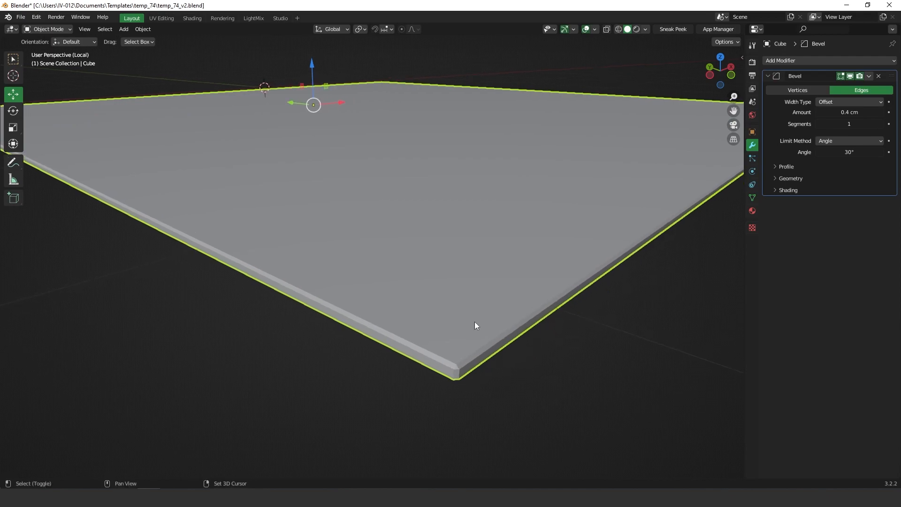
click(877, 124)
text(4)
key(Return)
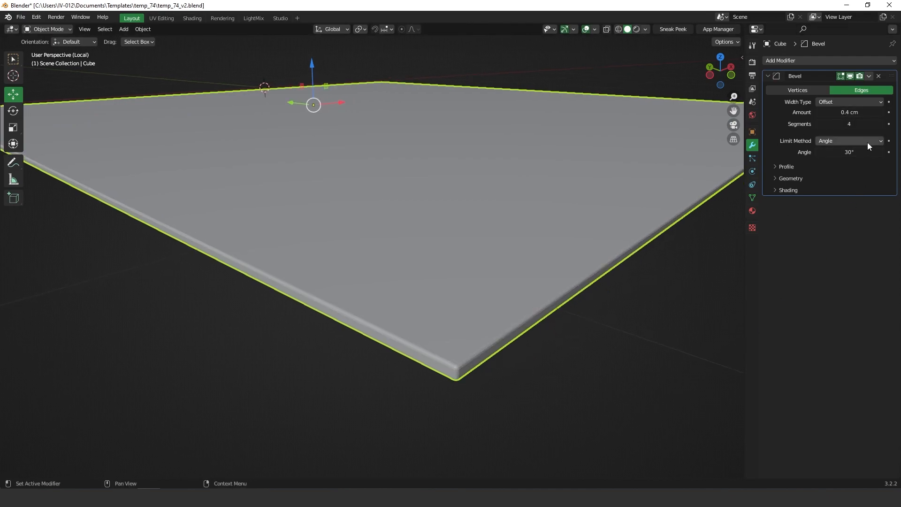
click(784, 190)
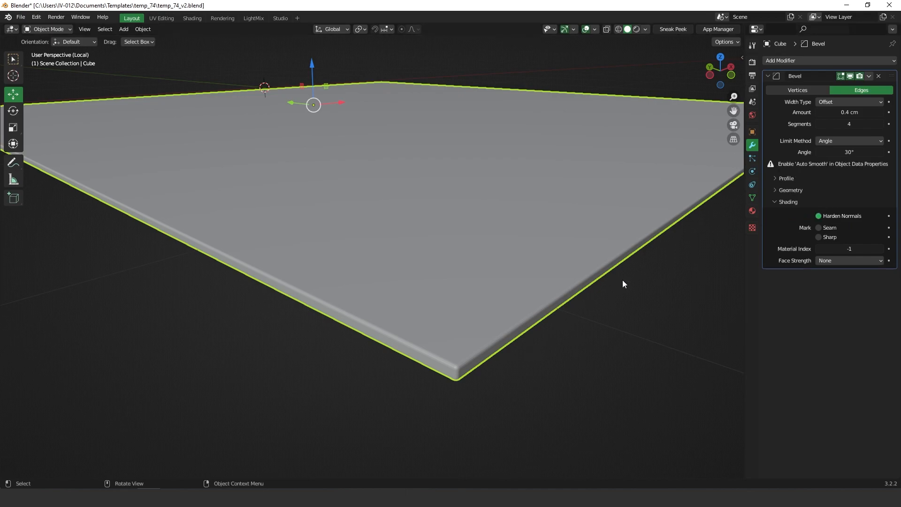
click(821, 215)
scroll(495, 367, up, 3)
middle_drag(495, 366, 491, 339)
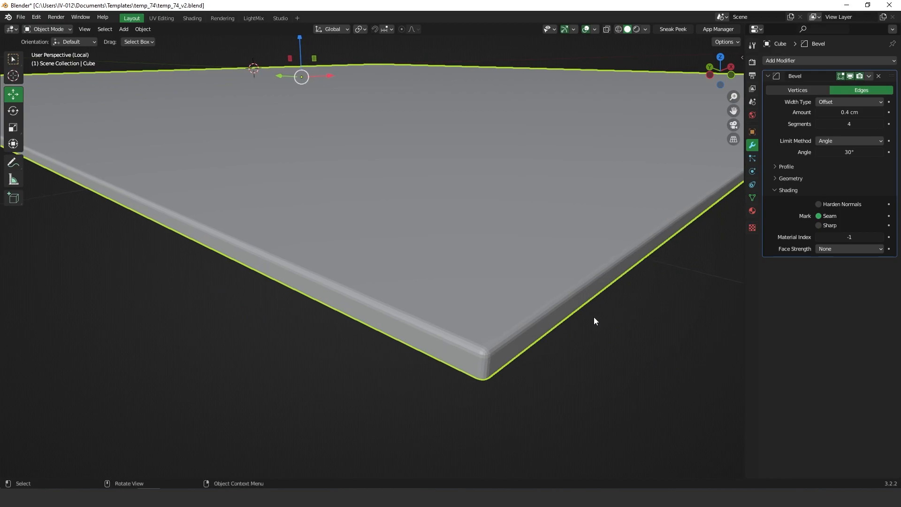
Step: Enable Harden Normals and widen the bevel amount to about 0.9 cm
click(790, 178)
click(790, 177)
click(786, 168)
click(786, 167)
click(829, 205)
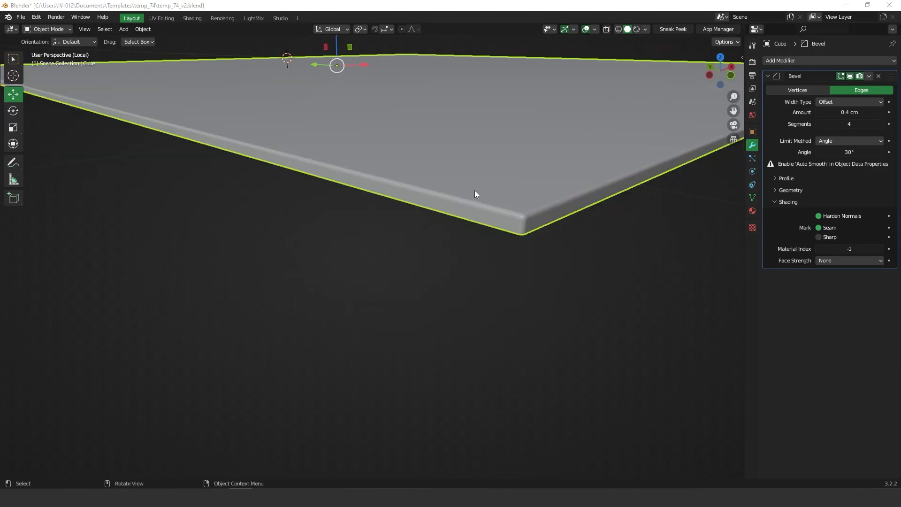
middle_drag(474, 194, 493, 203)
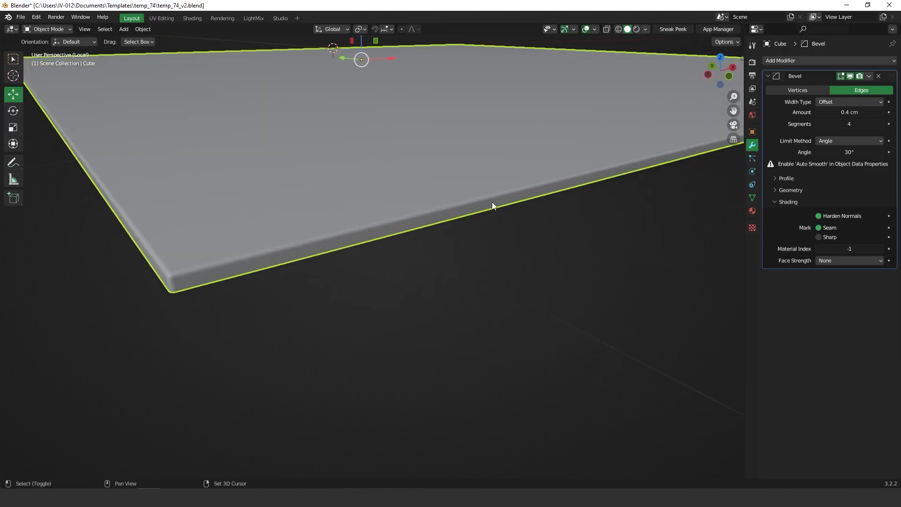
middle_drag(440, 217, 415, 232)
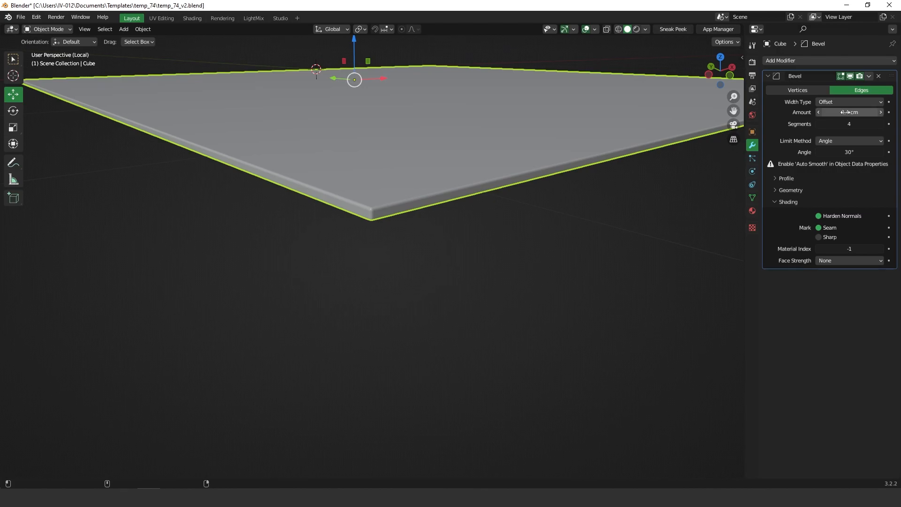
drag(849, 112, 857, 111)
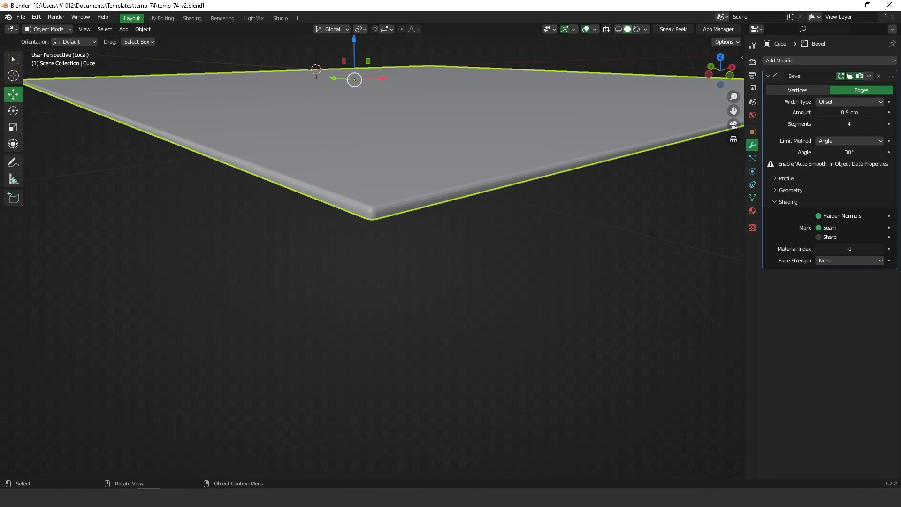
mouse_move(364, 215)
middle_down()
mouse_move(367, 195)
mouse_move(355, 213)
middle_up()
Step: Select all slab faces in Edit Mode, Subdivide once more, then return to Object Mode
key(Tab)
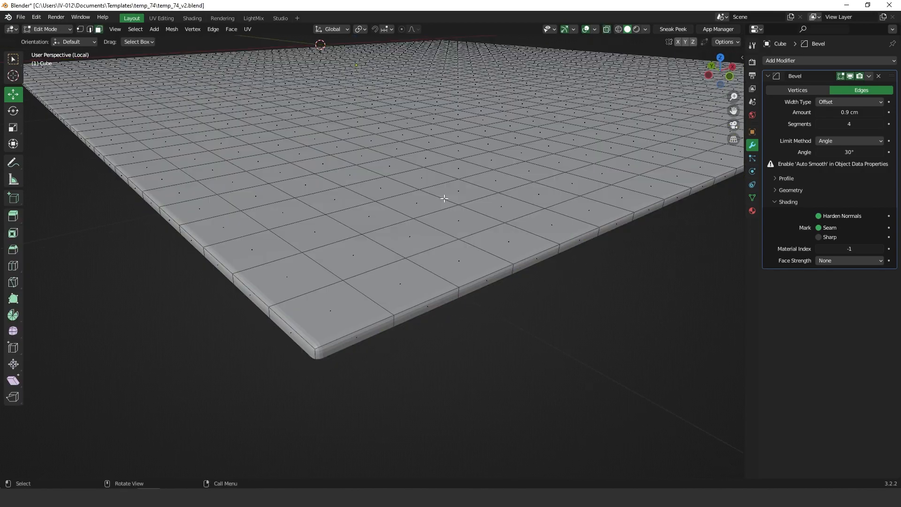
scroll(426, 201, down, 6)
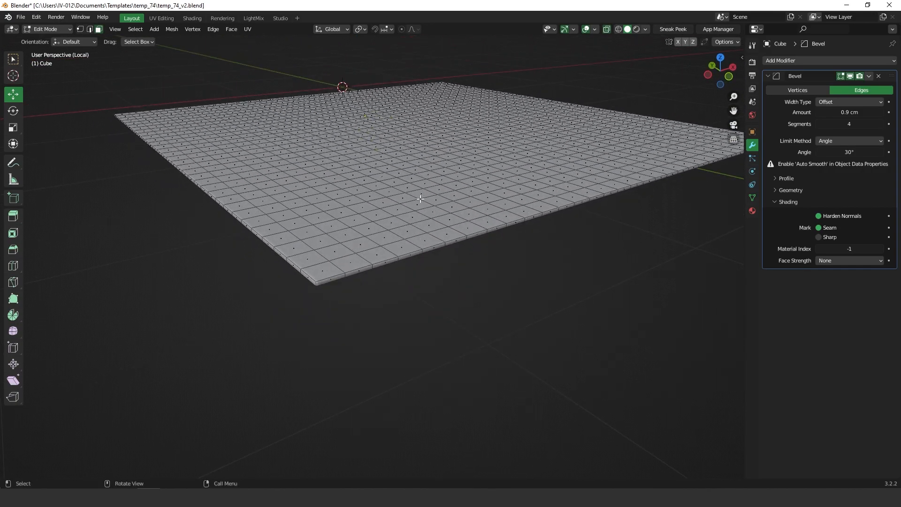
key(a)
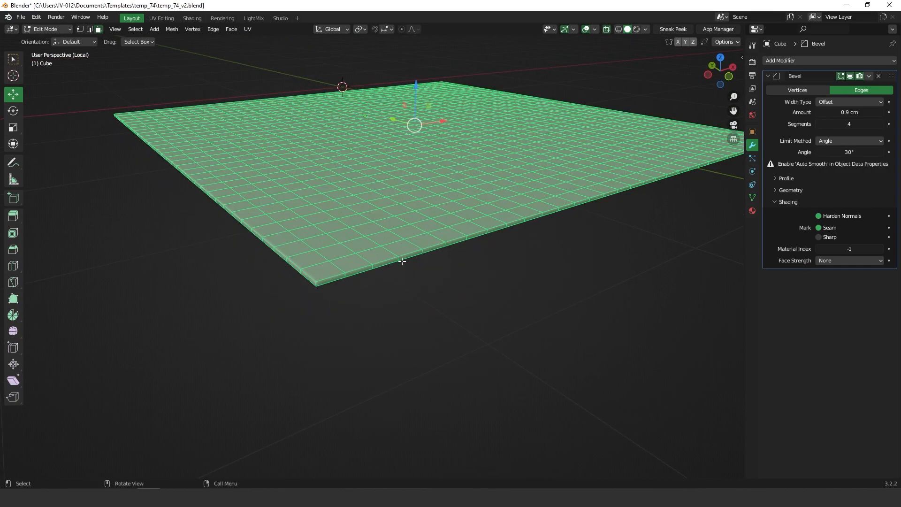
right_click(452, 207)
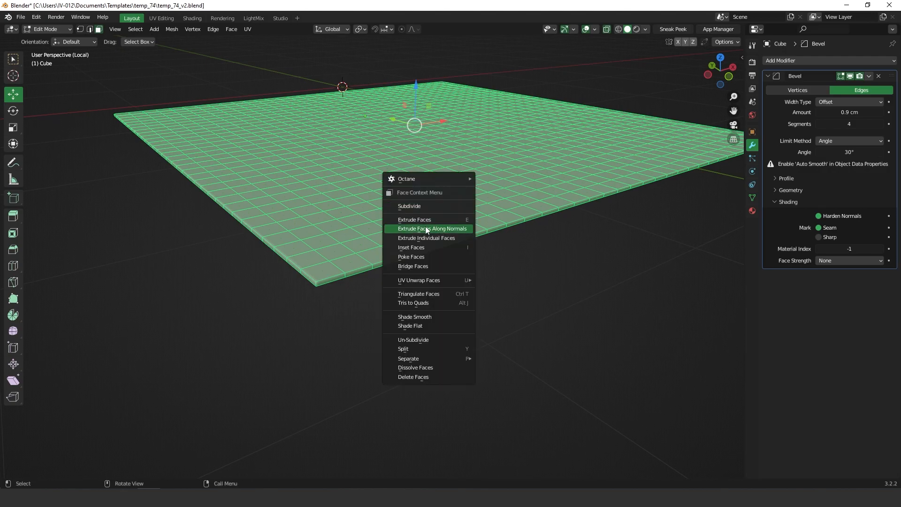
click(412, 206)
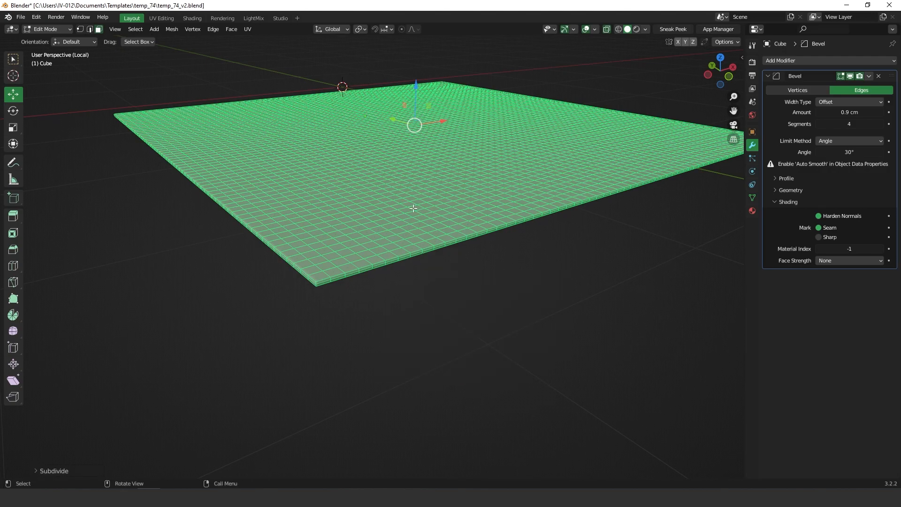
key(Tab)
click(364, 182)
click(333, 283)
ctrl+middle_drag(331, 272, 383, 208)
middle_drag(398, 220, 455, 266)
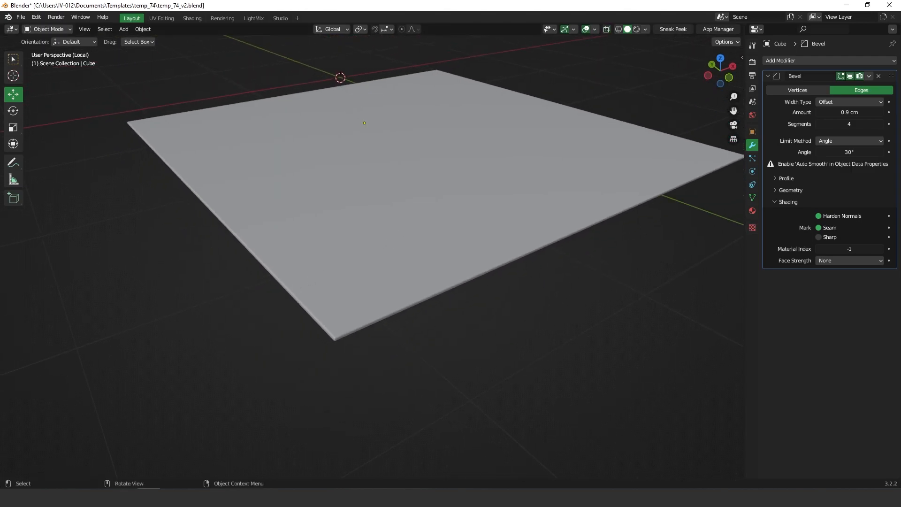
Step: Add a Displace modifier to the slab, then minimize the ImageGlass viewer showing the brush alpha
click(798, 61)
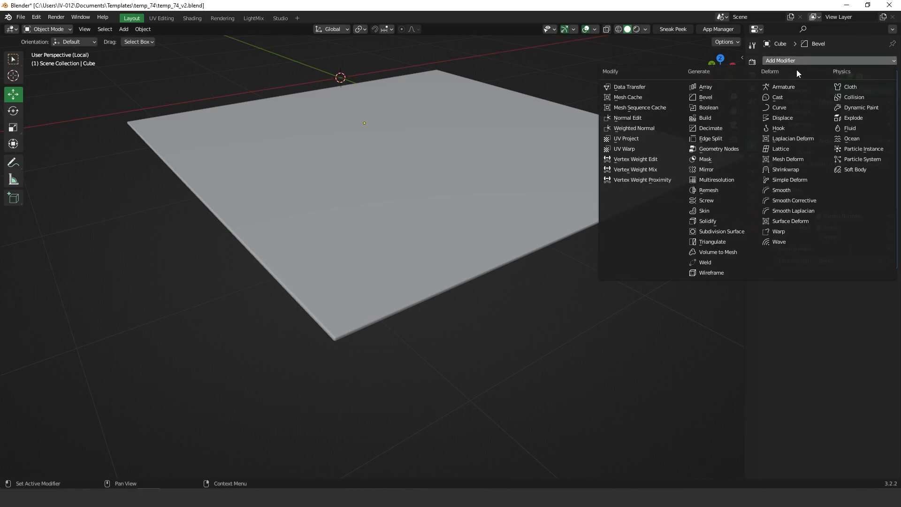
click(786, 119)
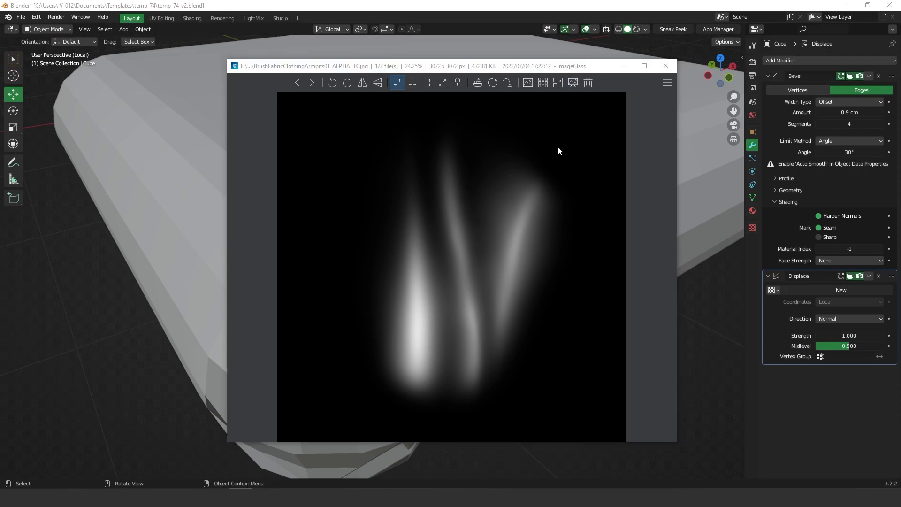
click(623, 66)
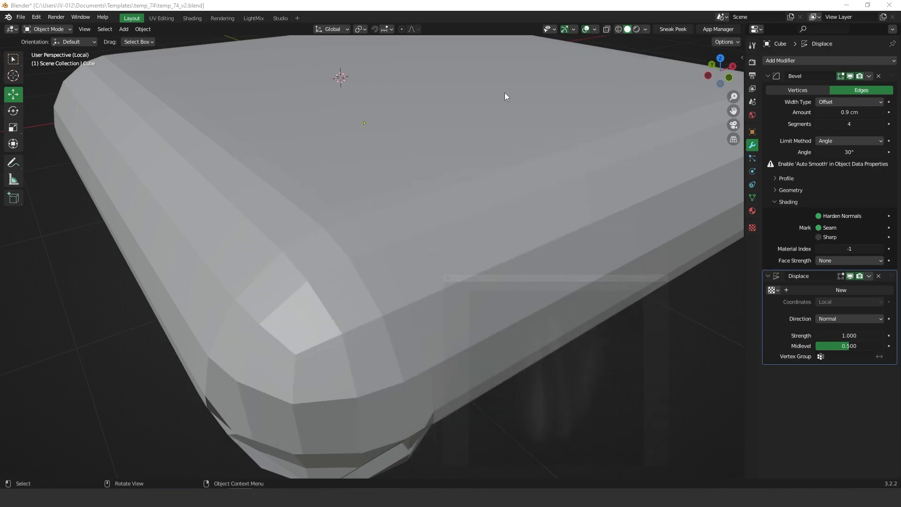
click(298, 17)
mouse_move(268, 43)
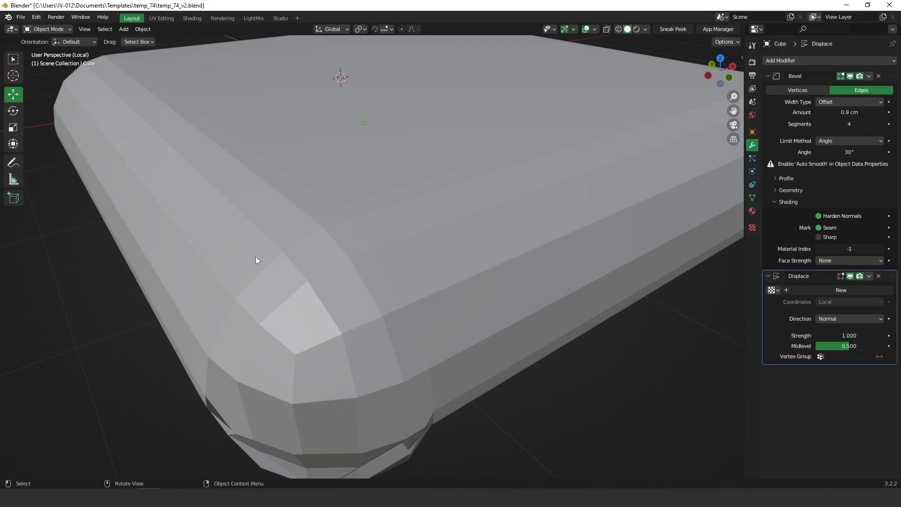
Step: Collapse the Bevel modifier and create a new texture for the Displace modifier
middle_drag(664, 178, 666, 176)
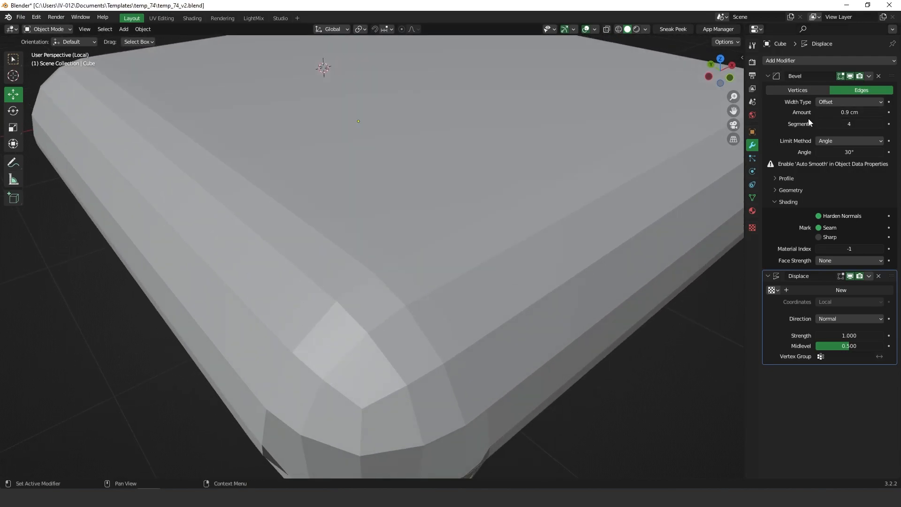
click(869, 76)
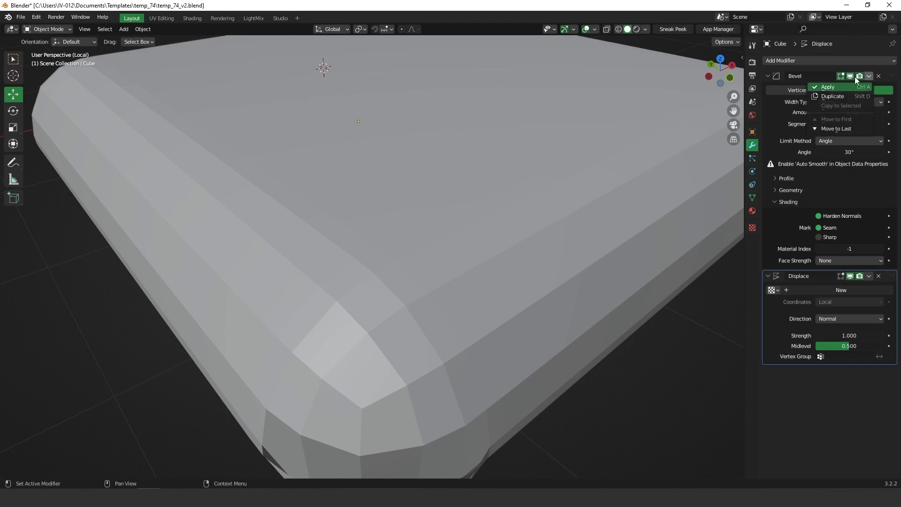
click(768, 76)
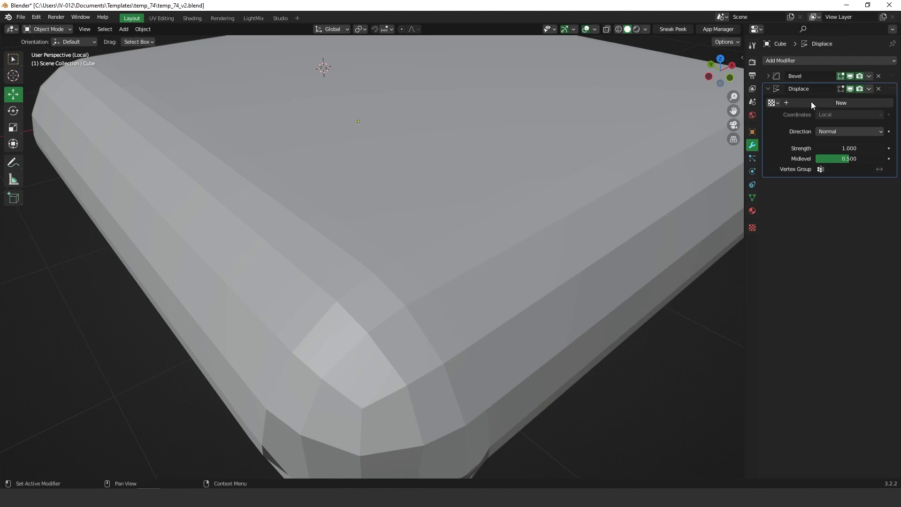
click(832, 103)
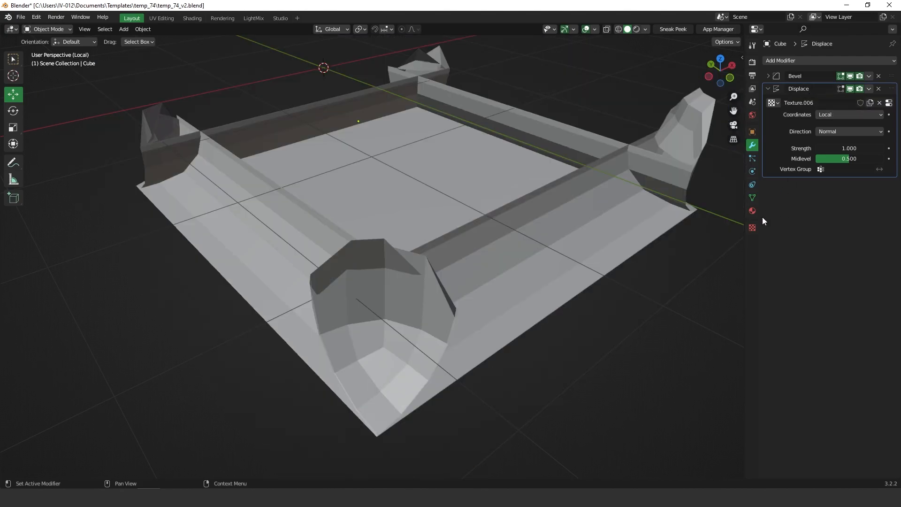
Step: Load the 3K fabric brush alpha JPG from the brush folder into the new image texture
click(752, 227)
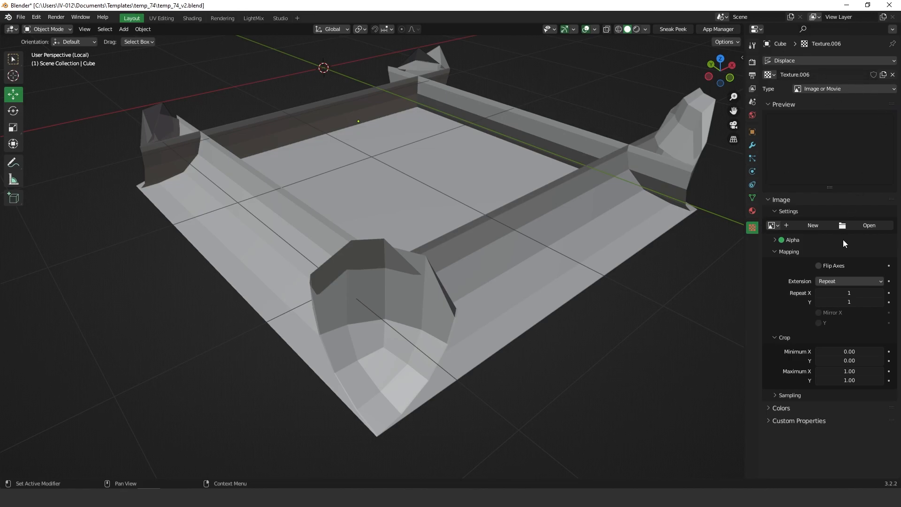
click(869, 227)
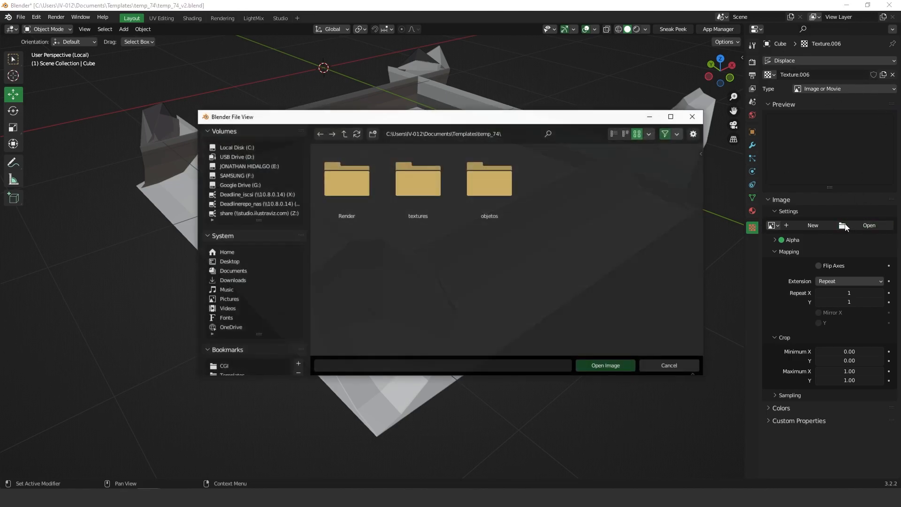
click(504, 134)
key(ctrl+v)
key(Return)
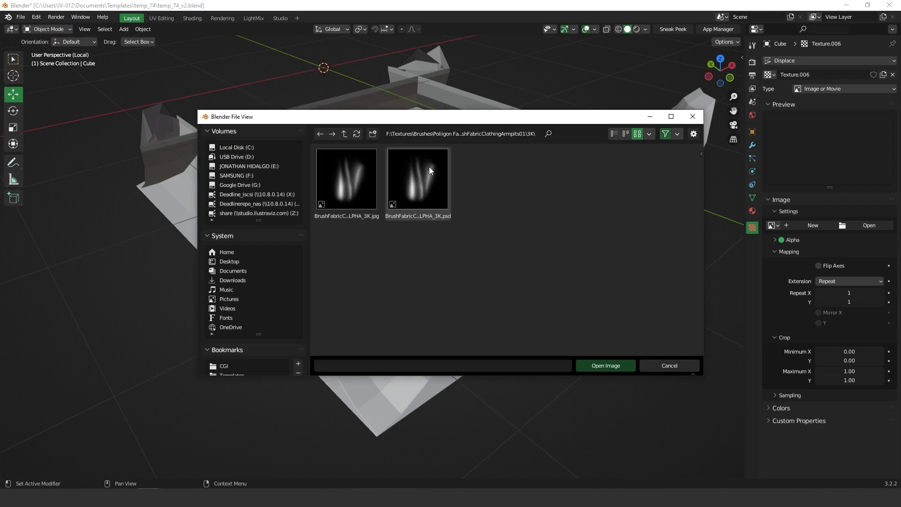
double_click(359, 173)
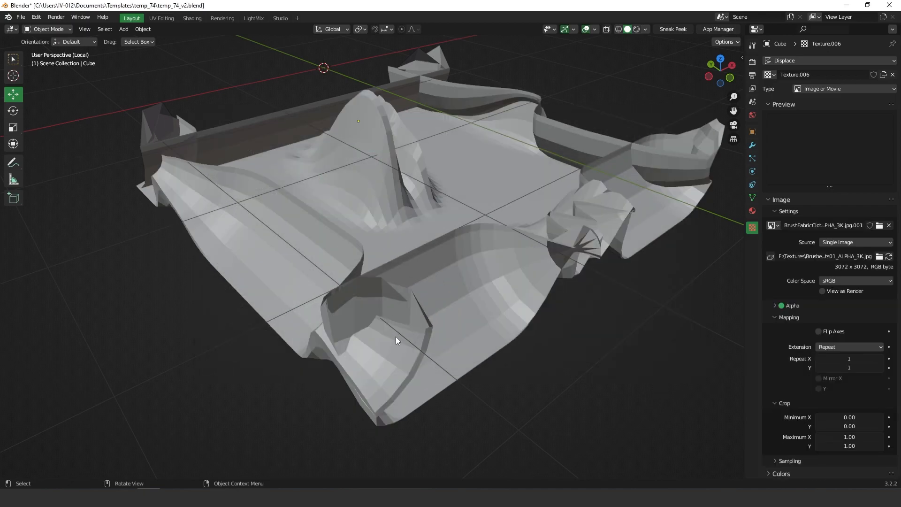
middle_drag(432, 288, 426, 235)
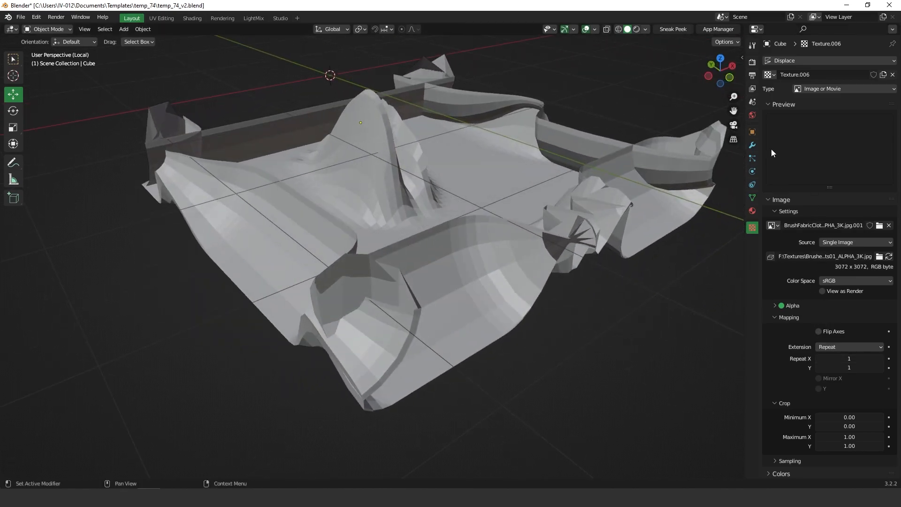
click(752, 145)
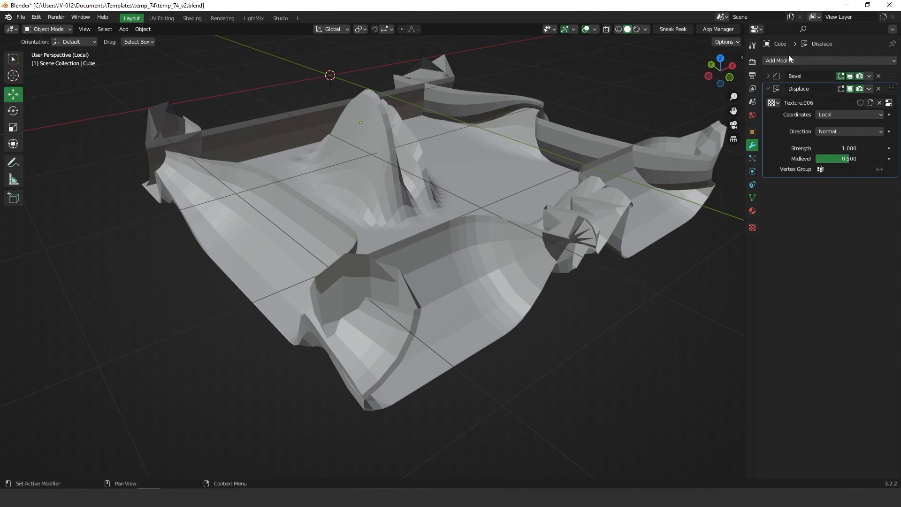
Step: Lower the Displace Strength to 0.030 and set Midlevel to 0.000
drag(848, 148, 792, 157)
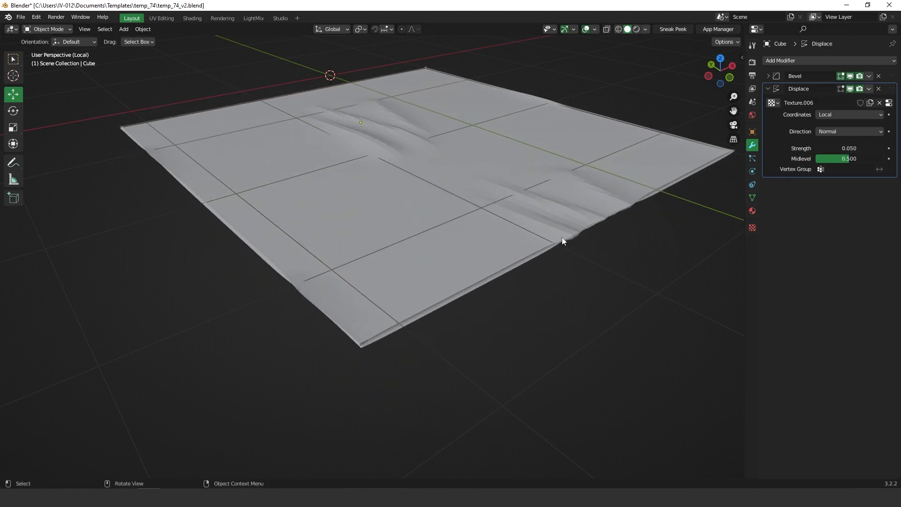
scroll(564, 236, up, 4)
middle_drag(512, 306, 673, 199)
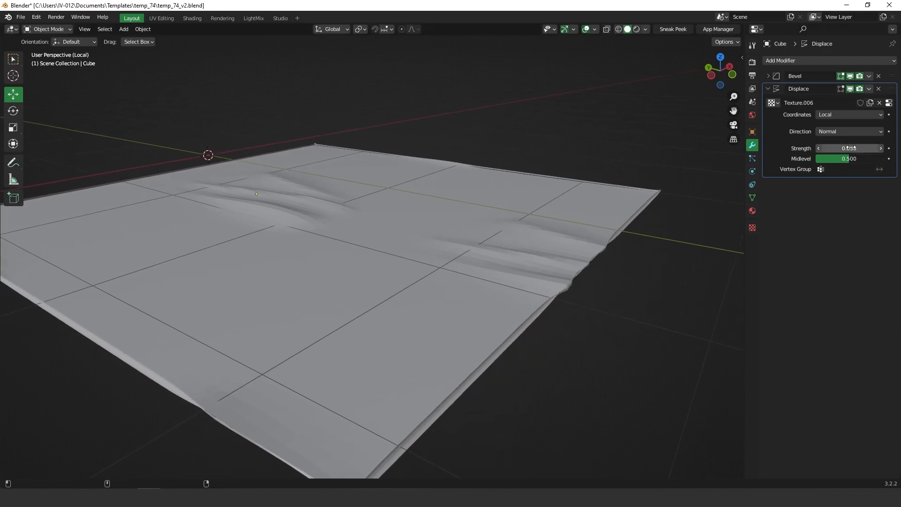
drag(844, 148, 784, 166)
middle_drag(517, 217, 490, 230)
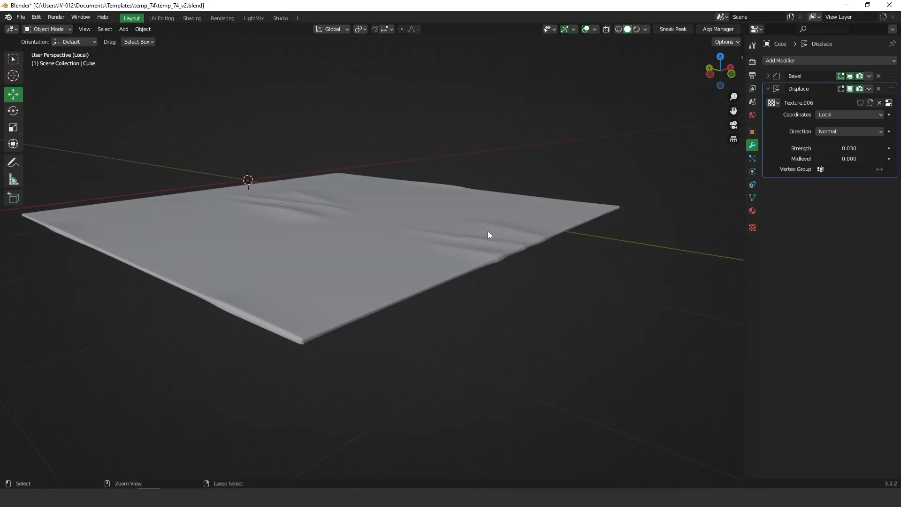
Step: Set the displacement texture's Extension to Extend and its Crop Minimum X to 0.01
click(753, 228)
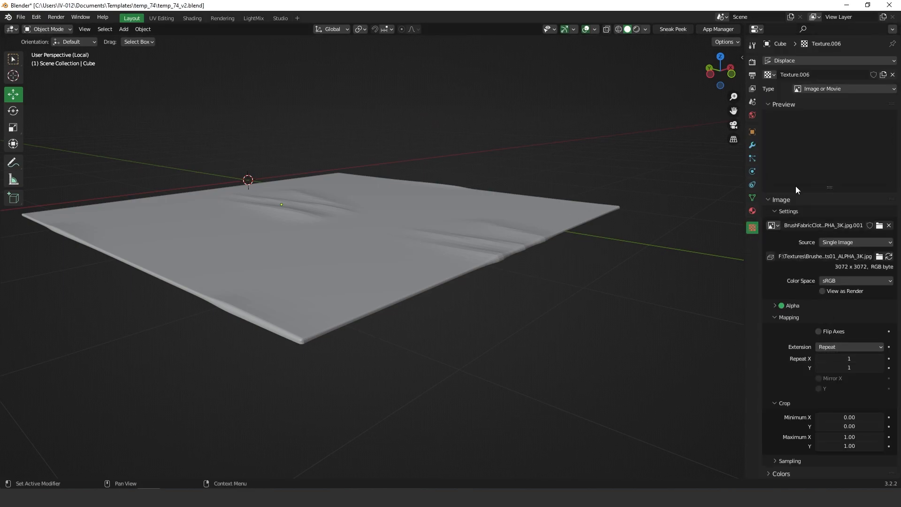
scroll(828, 300, down, 1)
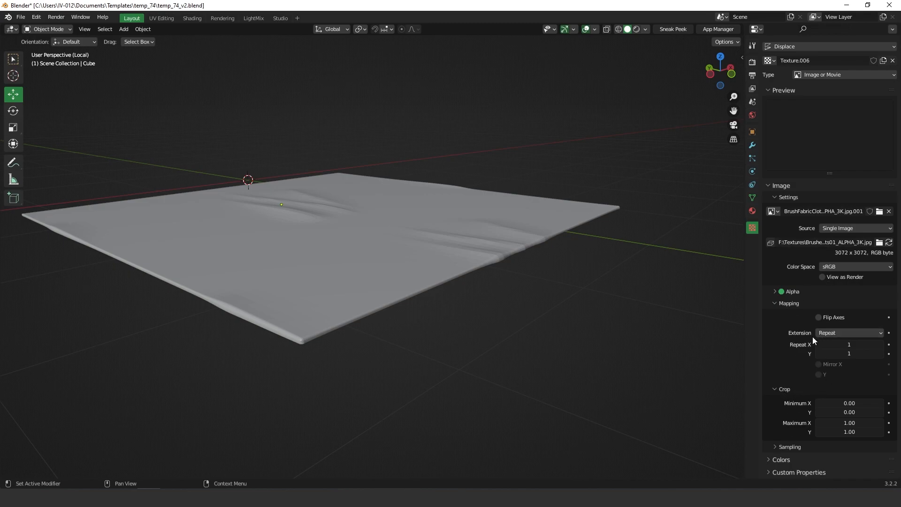
click(834, 333)
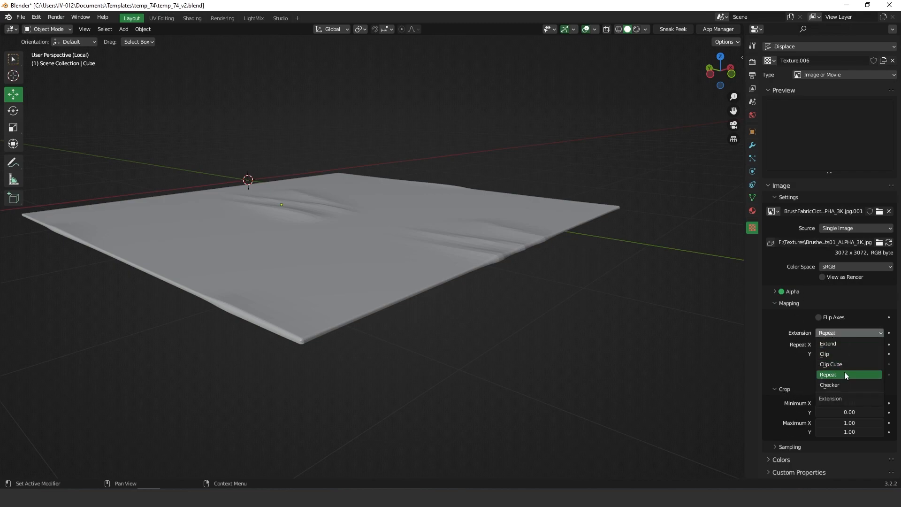
click(836, 343)
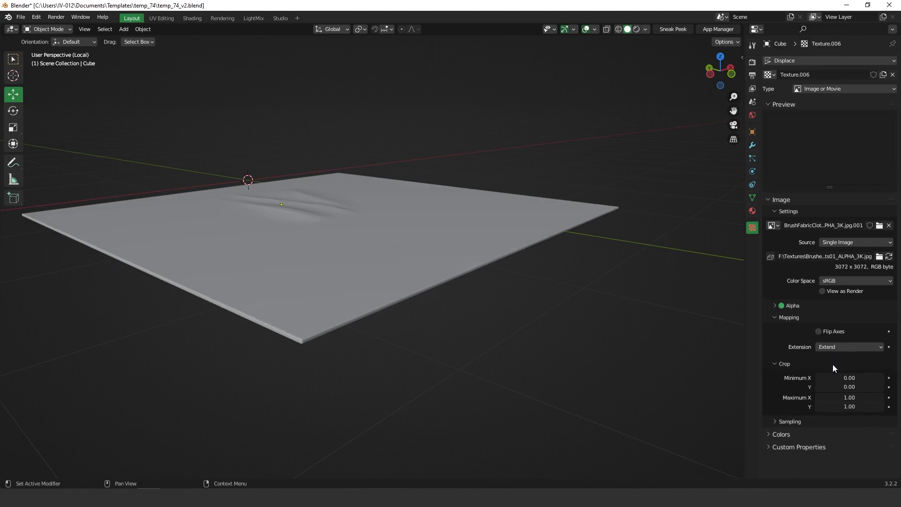
middle_drag(373, 277, 369, 288)
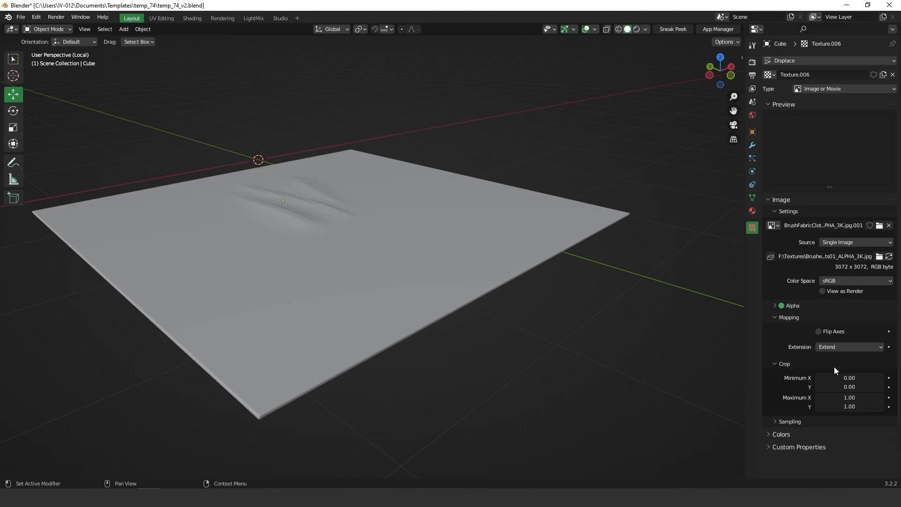
mouse_move(853, 376)
mouse_down()
mouse_move(862, 375)
mouse_move(849, 376)
mouse_up()
middle_drag(296, 198, 308, 219)
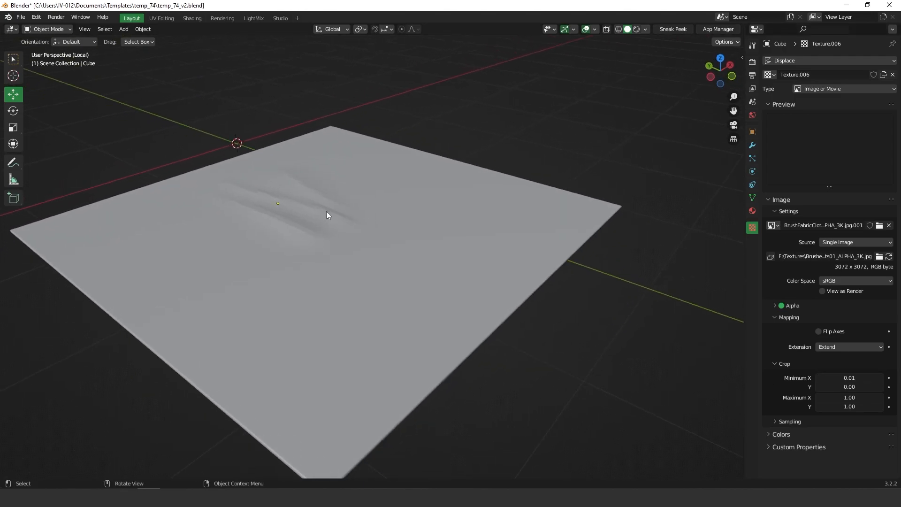
Step: Apply Shade Smooth to the rug slab and exit local view to reveal the room
right_click(326, 211)
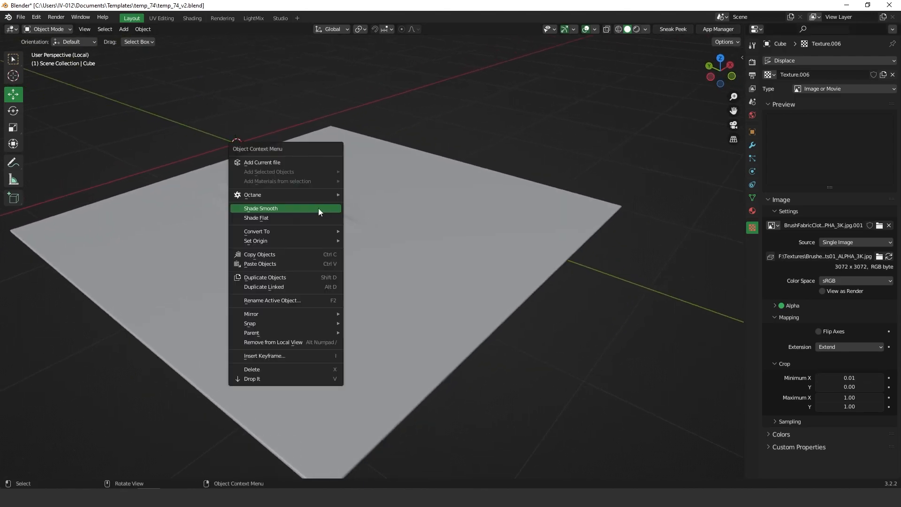
click(268, 208)
middle_drag(387, 249, 409, 237)
click(391, 227)
right_click(350, 212)
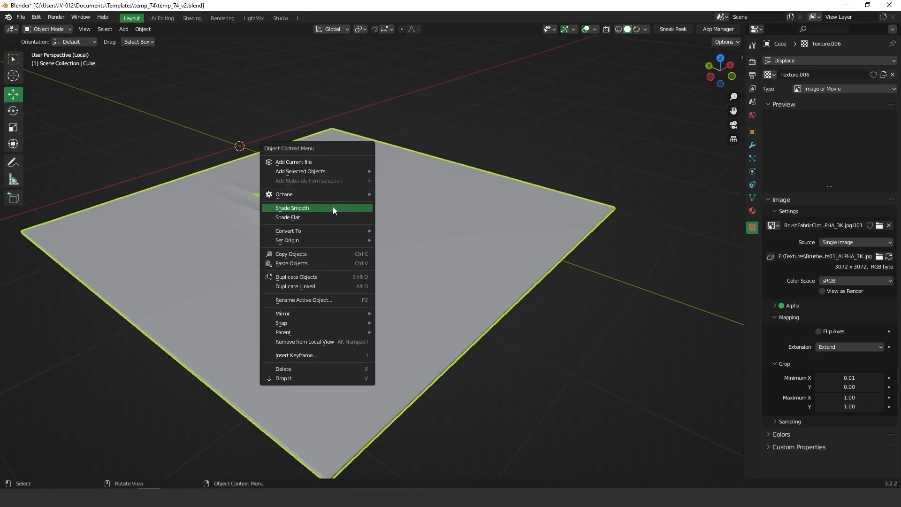
click(333, 207)
middle_drag(306, 205, 362, 219)
scroll(343, 236, down, 3)
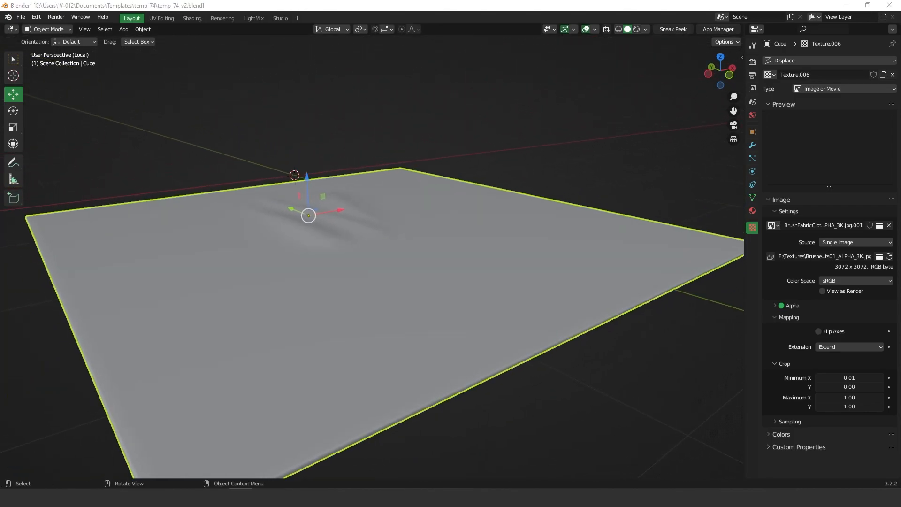
middle_drag(685, 339, 466, 241)
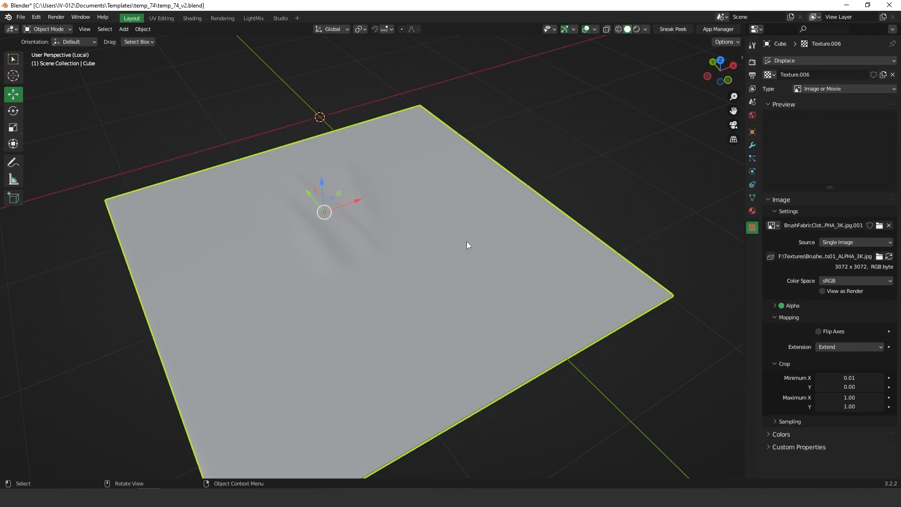
key(KP_Divide)
shift+middle_drag(343, 195, 417, 258)
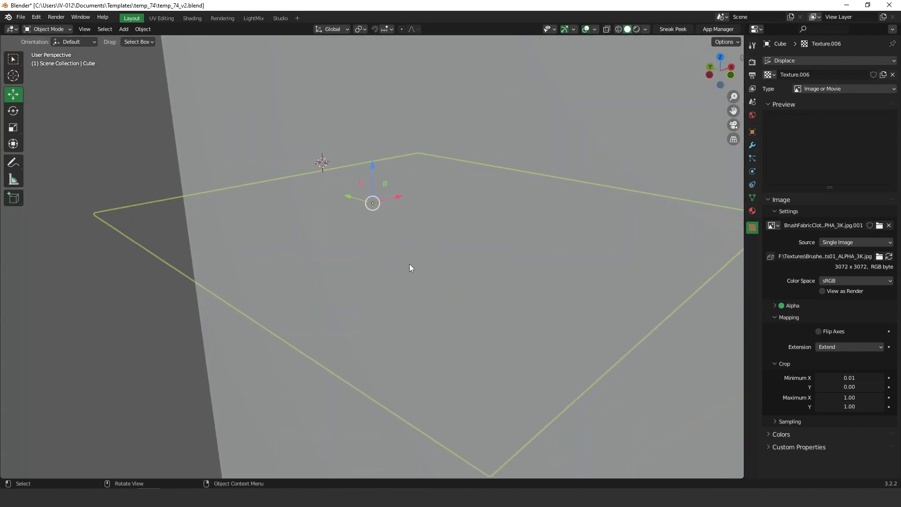
Step: Tick Flip Axes on the displacement texture and set Displace Strength to 0.040
scroll(372, 213, up, 1)
middle_drag(371, 213, 418, 232)
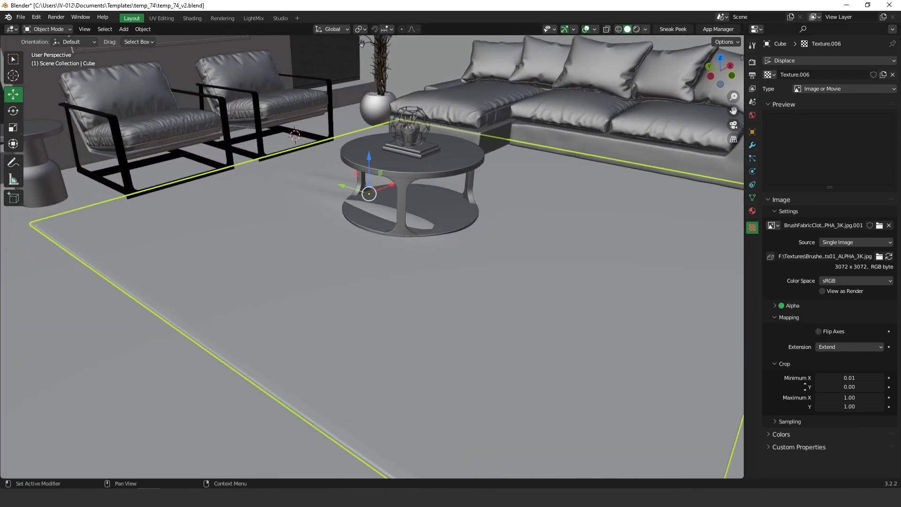
click(819, 331)
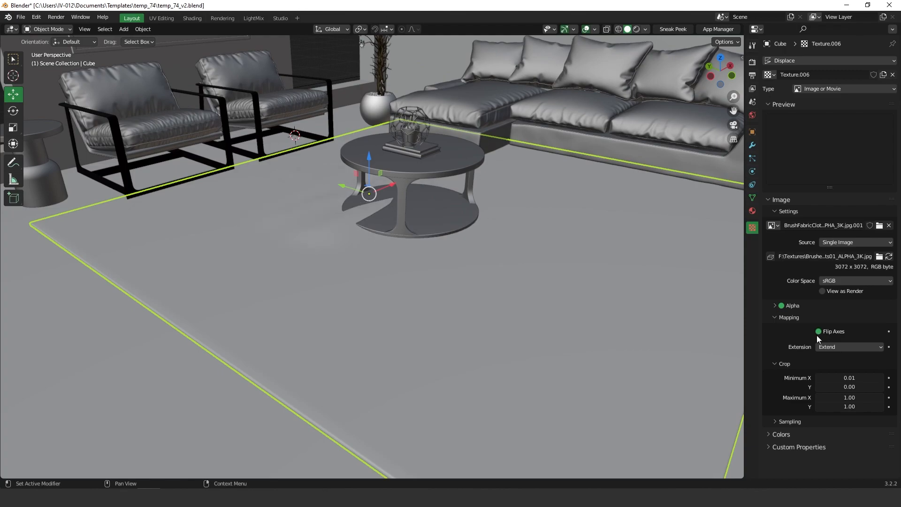
drag(854, 377, 858, 375)
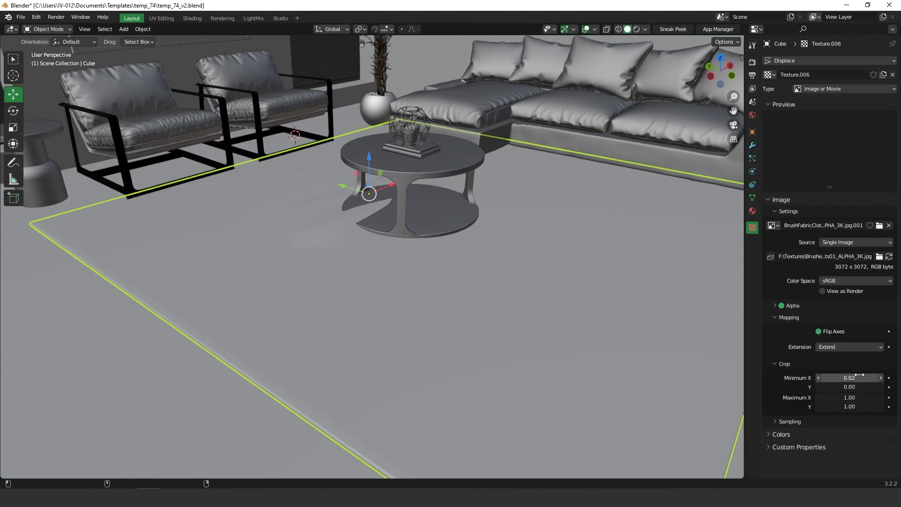
click(753, 146)
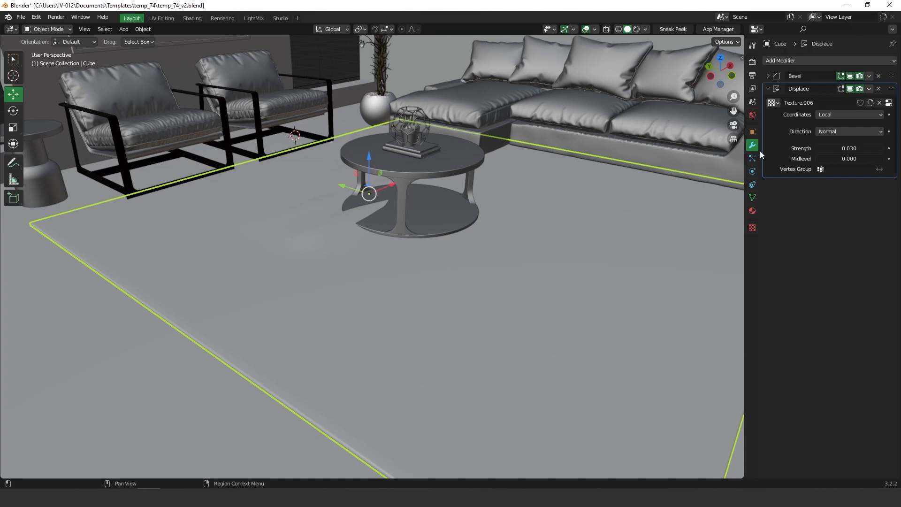
mouse_move(848, 148)
mouse_down()
mouse_move(863, 148)
mouse_move(851, 150)
mouse_up()
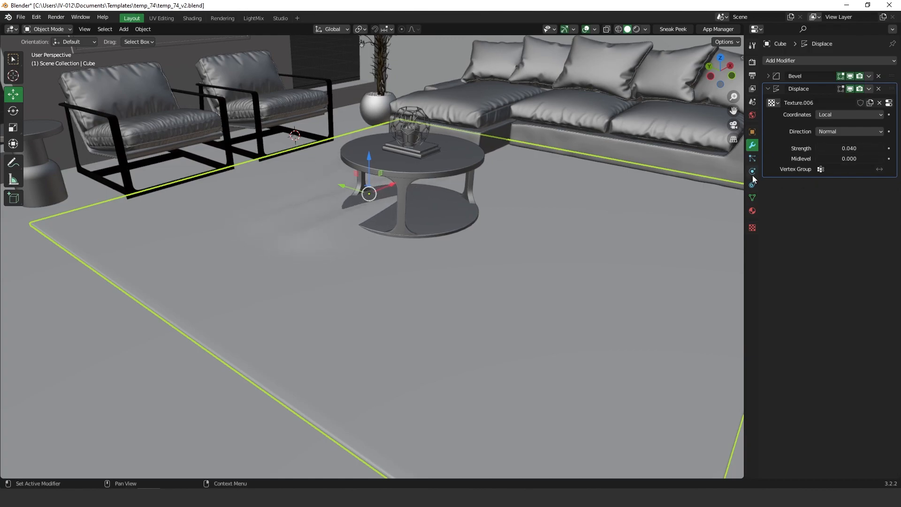
middle_drag(399, 252, 382, 234)
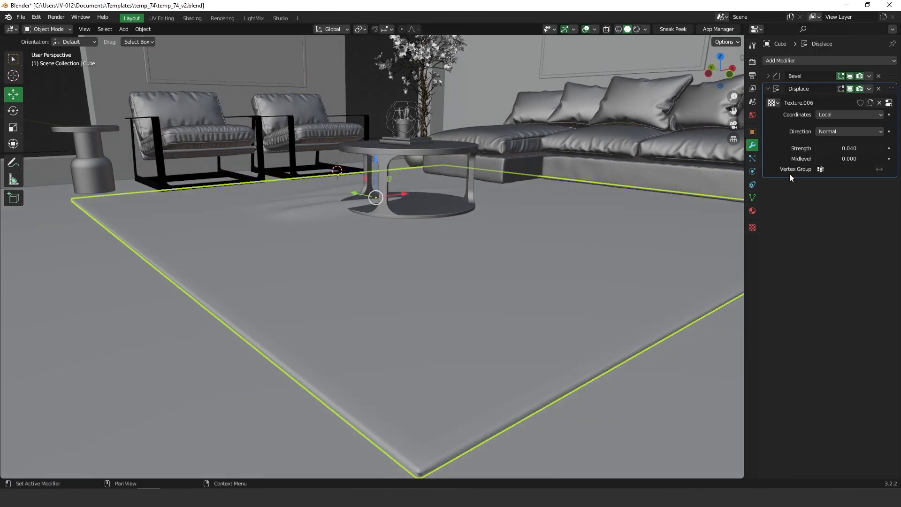
Step: Crop the displacement texture to X 0.29–0.95 and Y 0.22–0.75
click(752, 227)
drag(844, 379, 735, 409)
shift+middle_drag(412, 190, 475, 276)
middle_drag(405, 281, 456, 236)
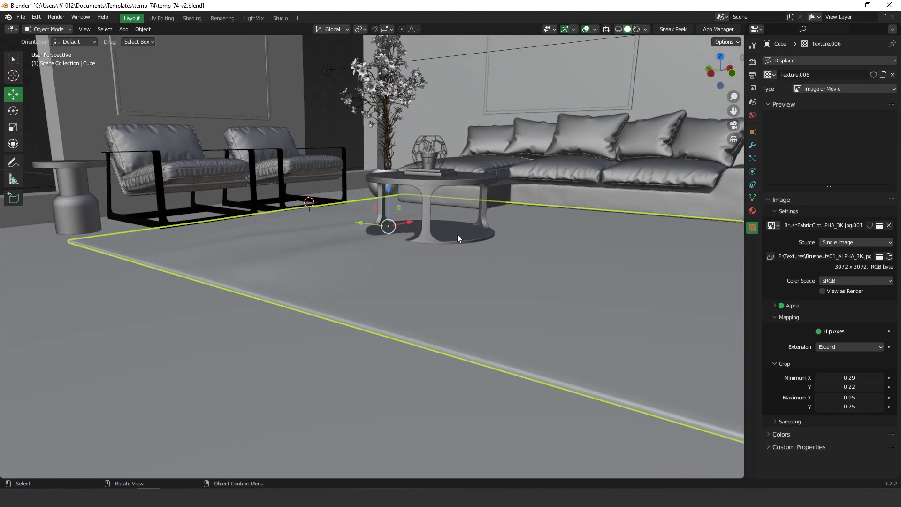
Step: Duplicate the Displace modifier as Displace.001 and give it its own Texture.007 copy
click(752, 145)
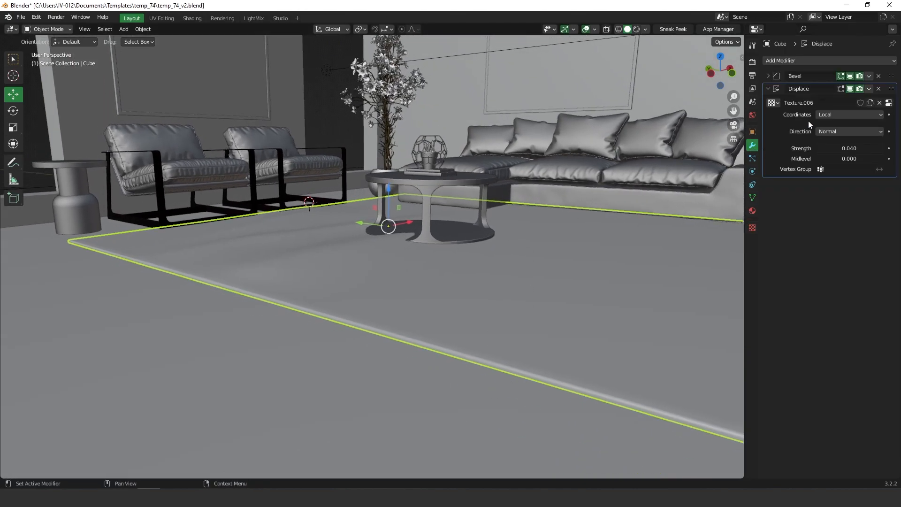
click(869, 90)
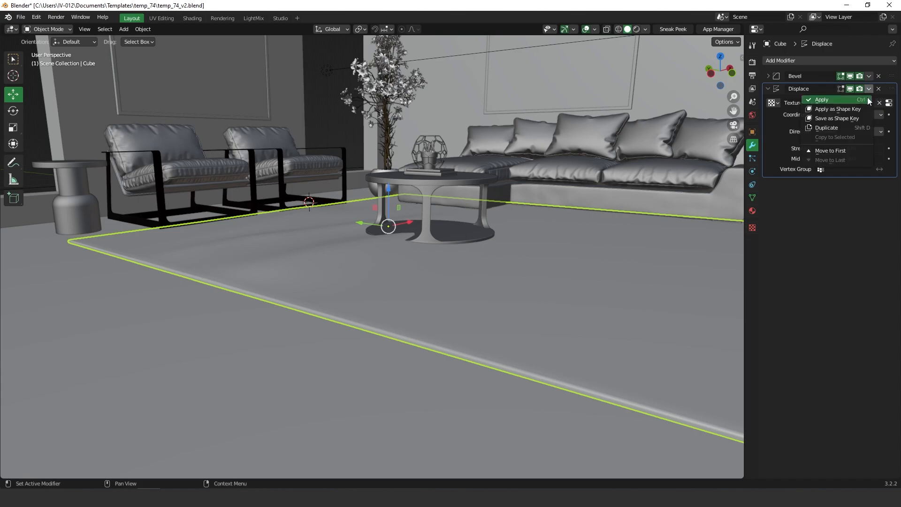
click(834, 127)
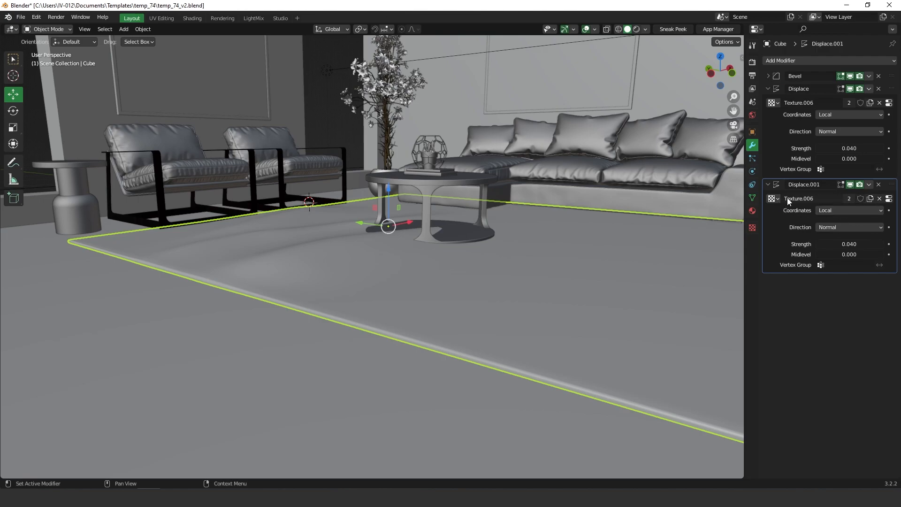
click(870, 199)
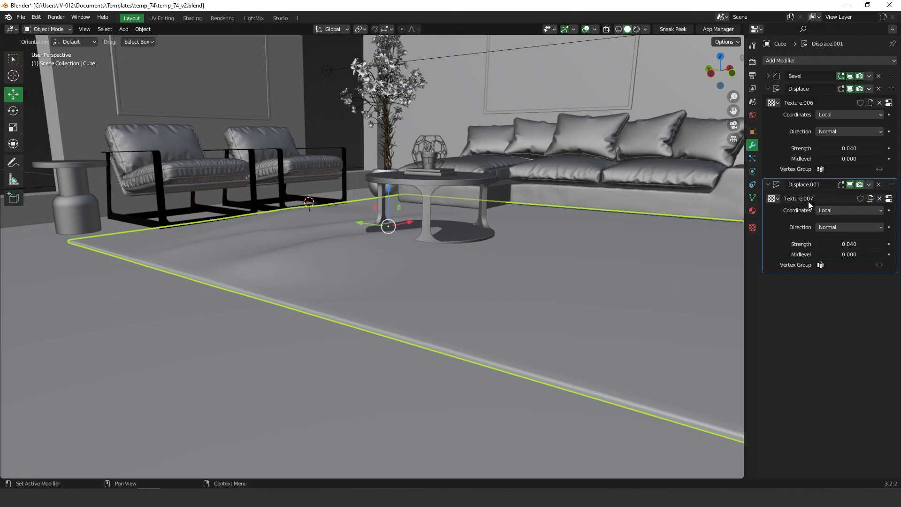
click(752, 227)
click(772, 75)
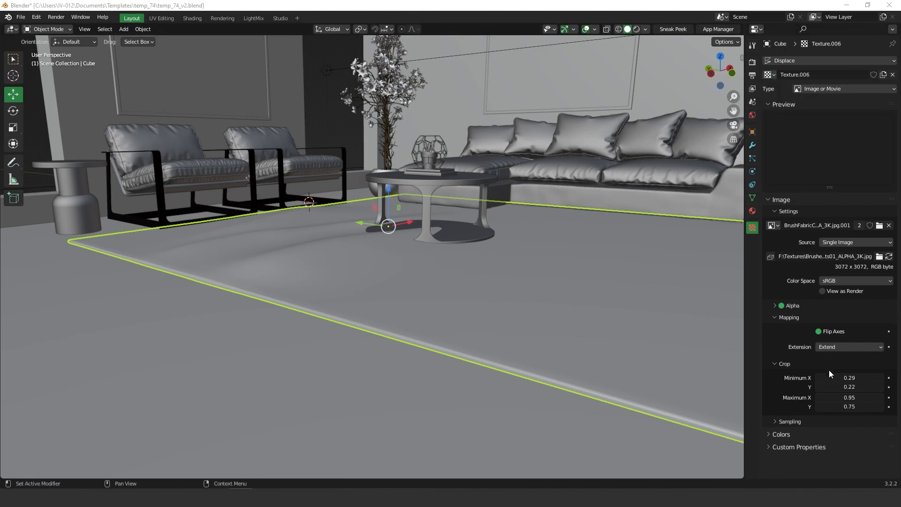
Step: Set Texture.006's crop to Minimum 0.23/0.51 and Maximum 0.75/1.27
drag(840, 377, 849, 400)
shift+middle_drag(591, 332, 560, 327)
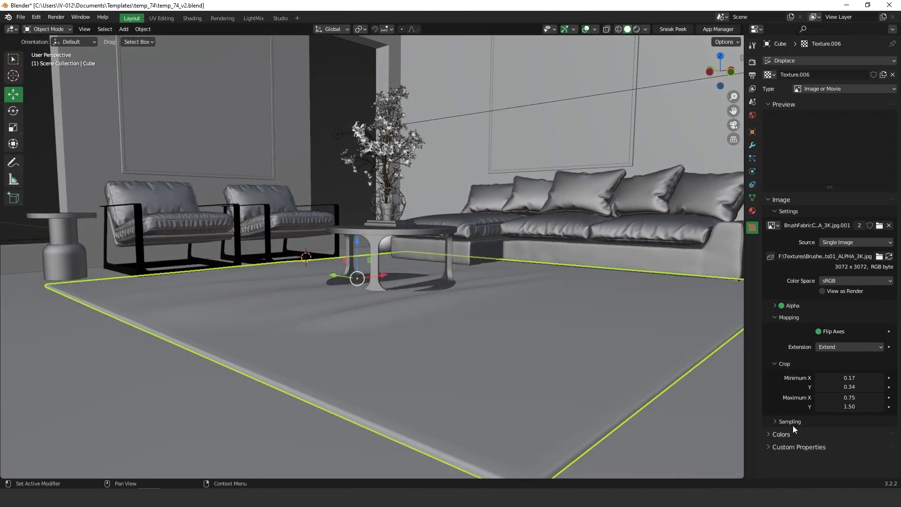
mouse_move(846, 378)
mouse_down()
mouse_move(876, 378)
mouse_move(873, 399)
mouse_move(739, 412)
mouse_move(880, 377)
mouse_move(853, 386)
mouse_move(865, 387)
mouse_up()
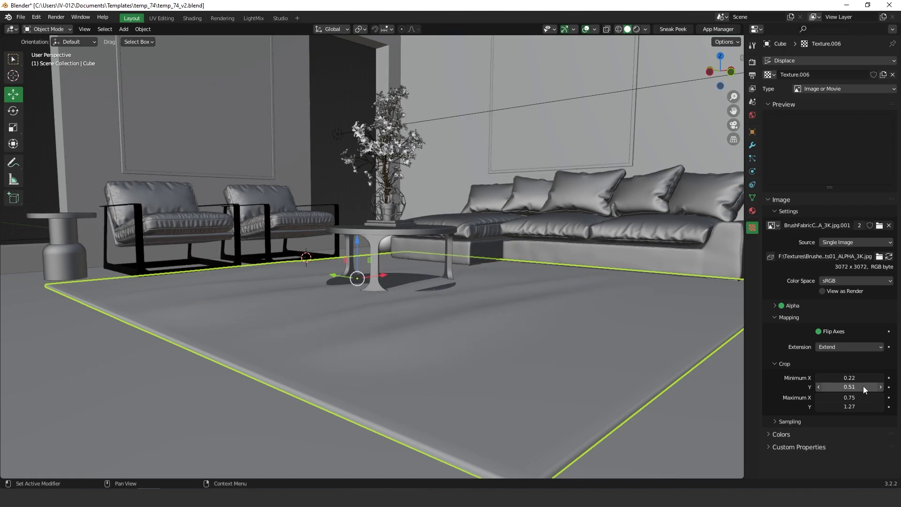
middle_drag(442, 274, 457, 289)
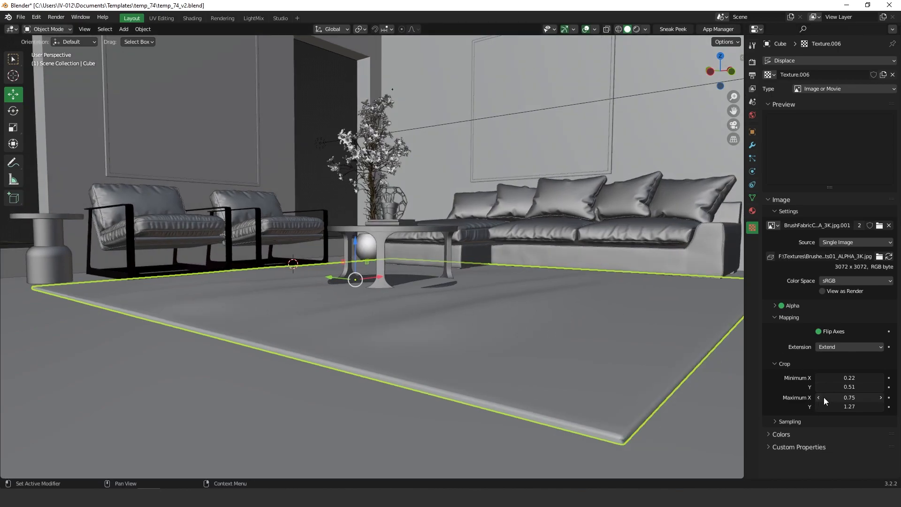
drag(842, 379, 850, 380)
middle_drag(562, 333, 598, 300)
middle_drag(608, 346, 423, 274)
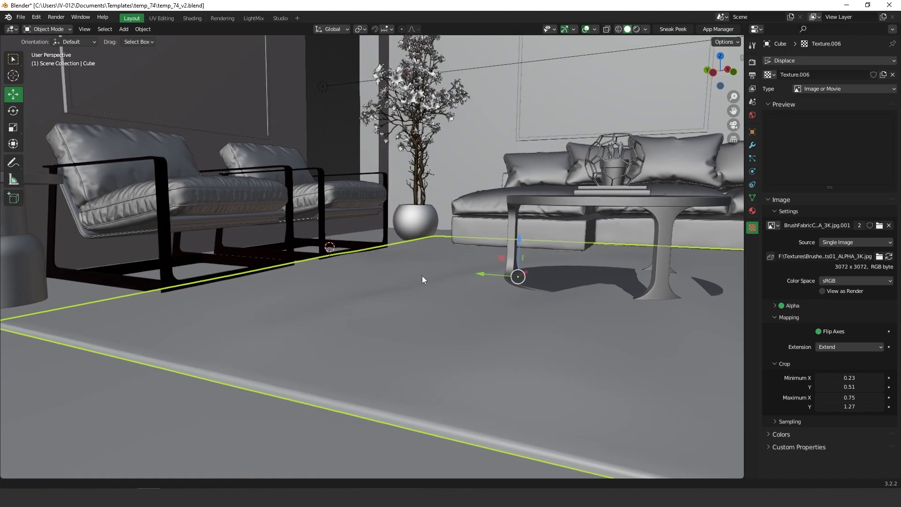
scroll(423, 275, down, 5)
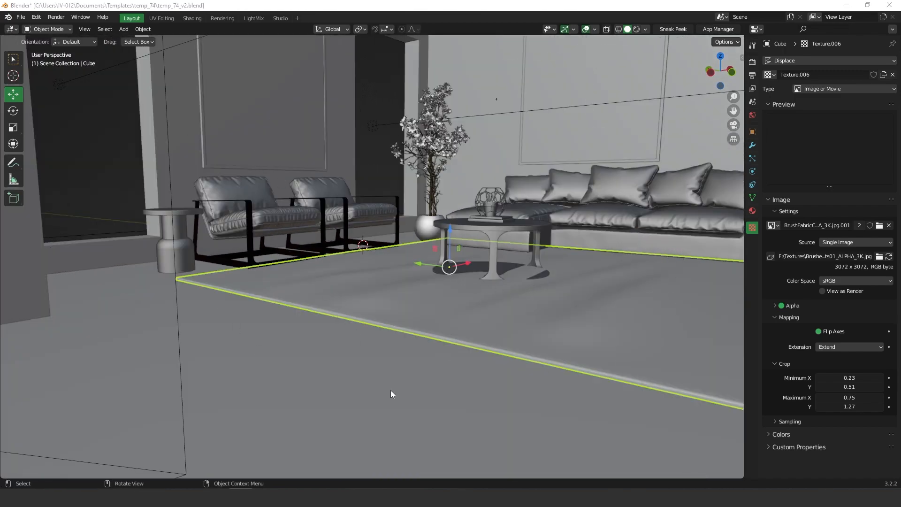
mouse_move(462, 265)
middle_down()
mouse_move(455, 255)
mouse_move(463, 235)
mouse_move(447, 254)
mouse_move(467, 225)
mouse_move(451, 263)
middle_up()
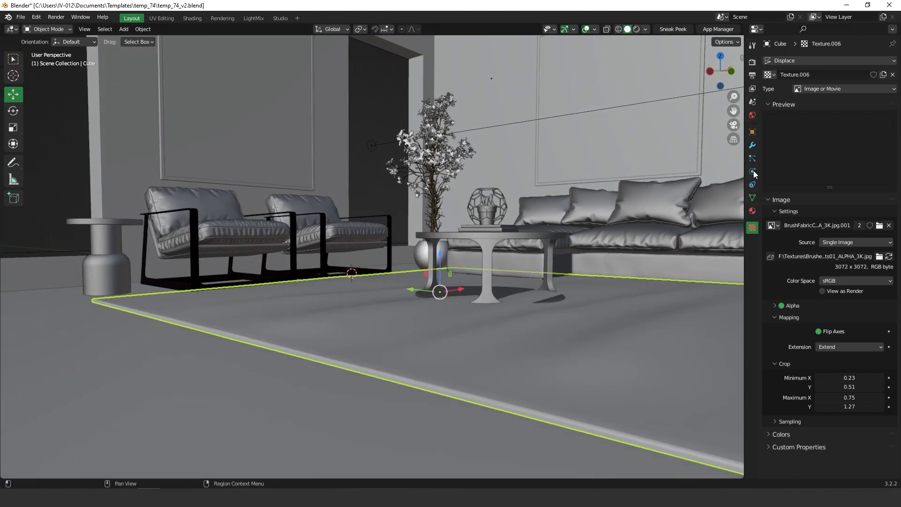
click(752, 145)
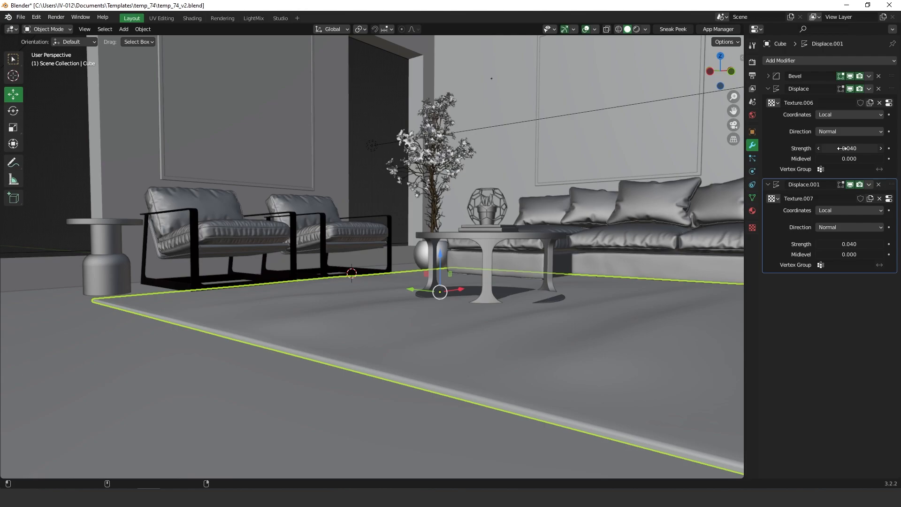
Step: Set the Strength of both Displace and Displace.001 to 0.045
mouse_move(849, 148)
mouse_down()
mouse_move(882, 149)
mouse_move(853, 150)
mouse_up()
key(ctrl+z)
double_click(857, 151)
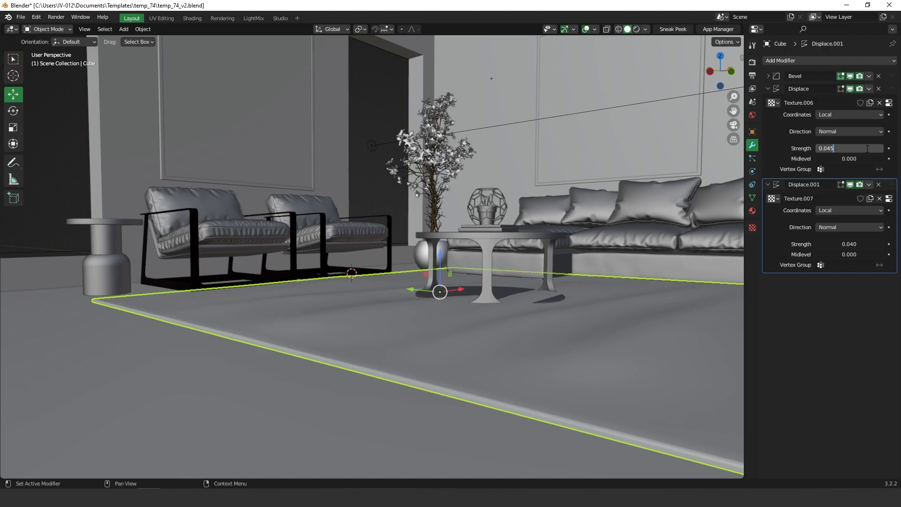
text(5)
key(Return)
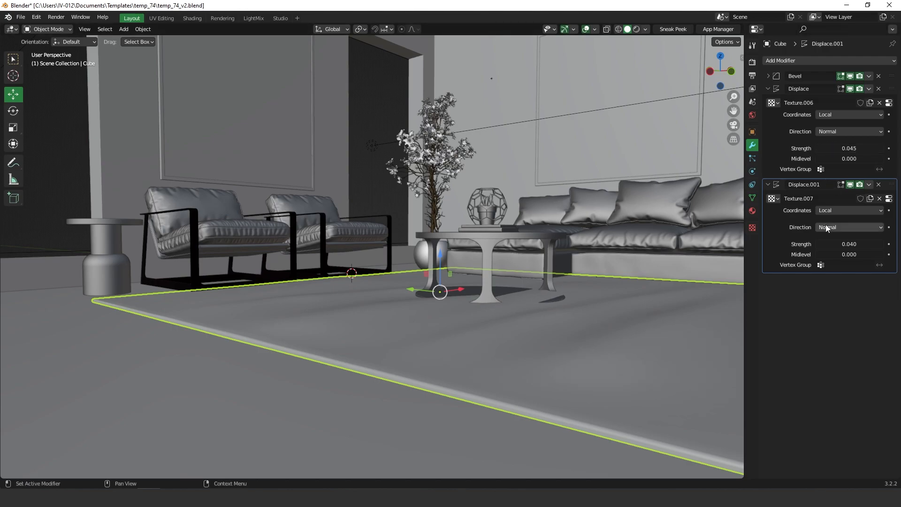
double_click(857, 244)
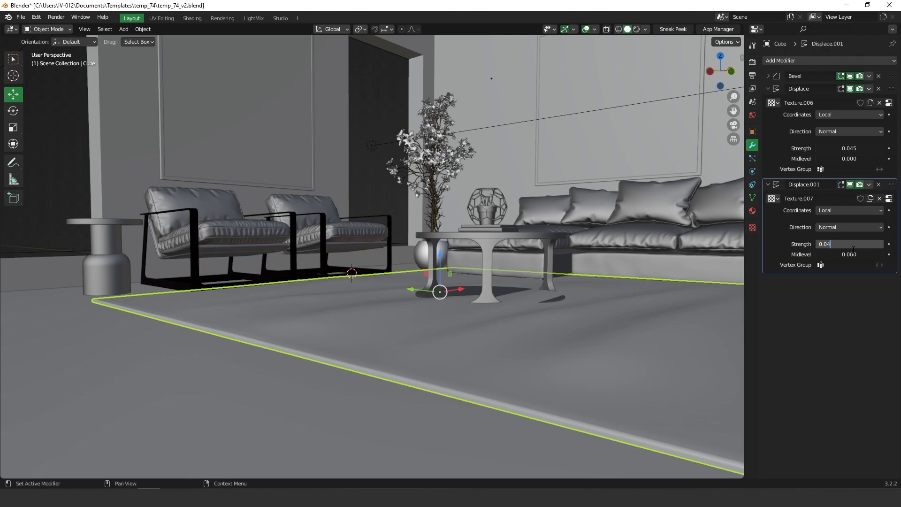
key(Return)
middle_drag(450, 246, 509, 280)
Step: Move the rug slab slightly down along Z
shift+middle_drag(418, 292, 421, 252)
key(g)
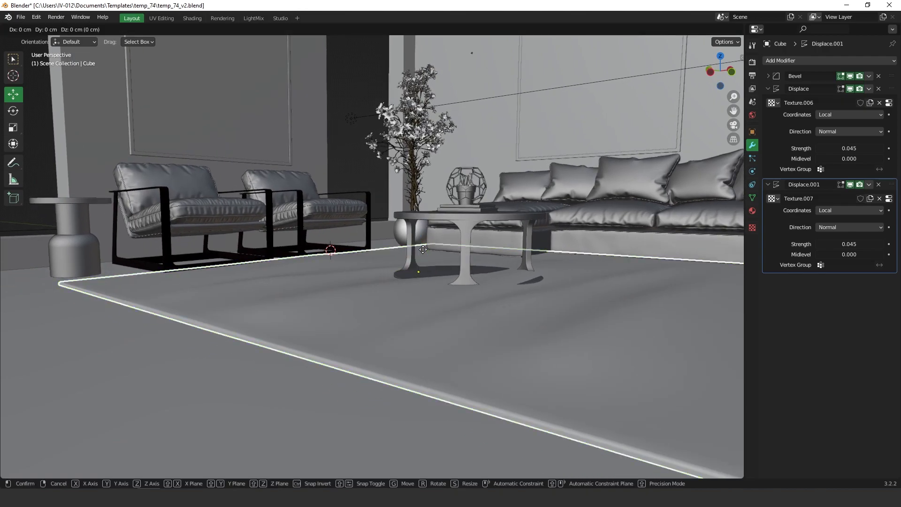
key(z)
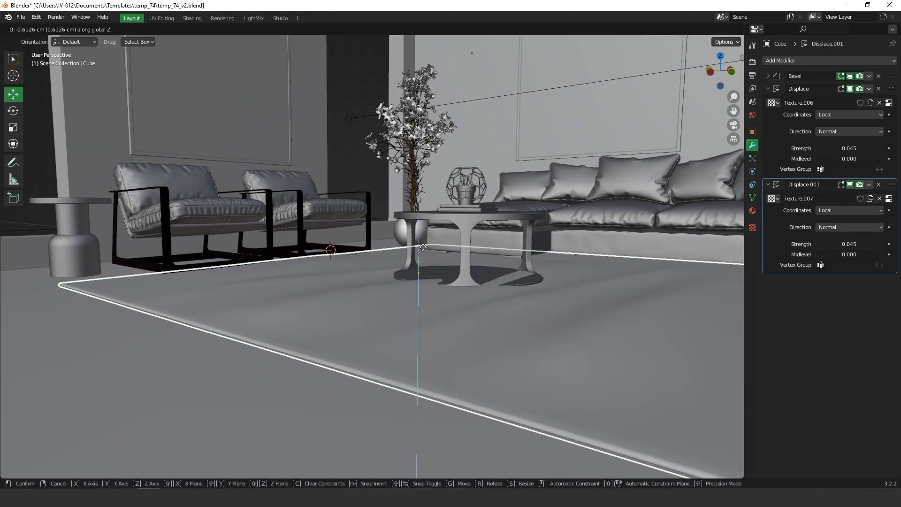
click(420, 250)
middle_drag(459, 232, 456, 201)
Step: Raise the coffee table about 0.5 cm so it rests above the rug
drag(429, 176, 531, 277)
middle_drag(511, 186, 448, 221)
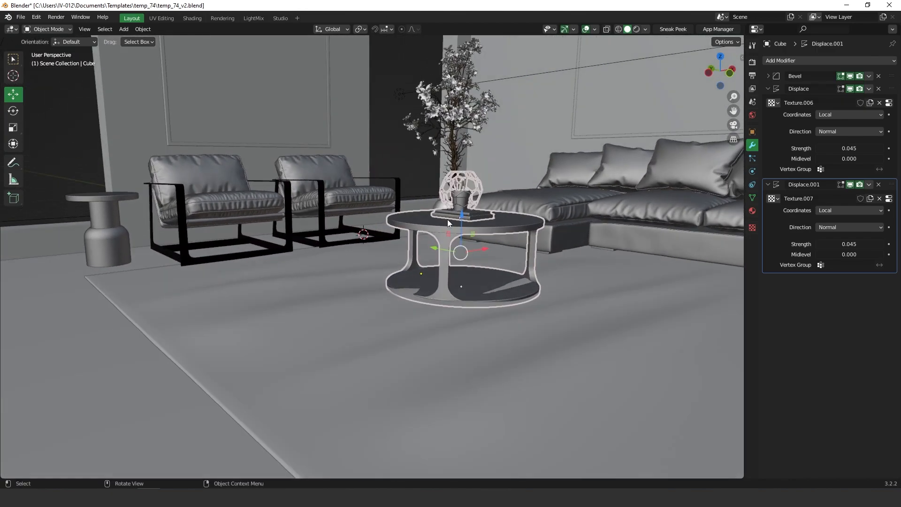
mouse_move(461, 223)
mouse_down()
mouse_move(461, 196)
mouse_move(463, 213)
mouse_up()
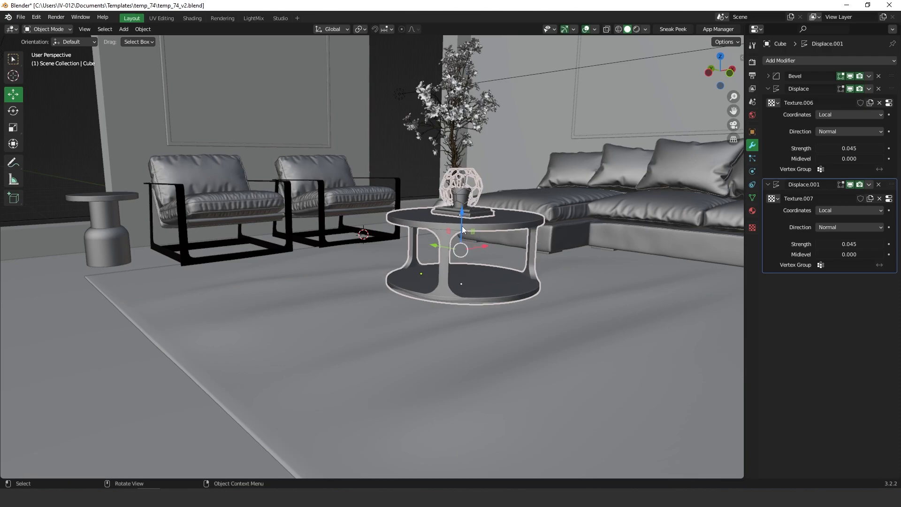
shift+drag(463, 216, 462, 200)
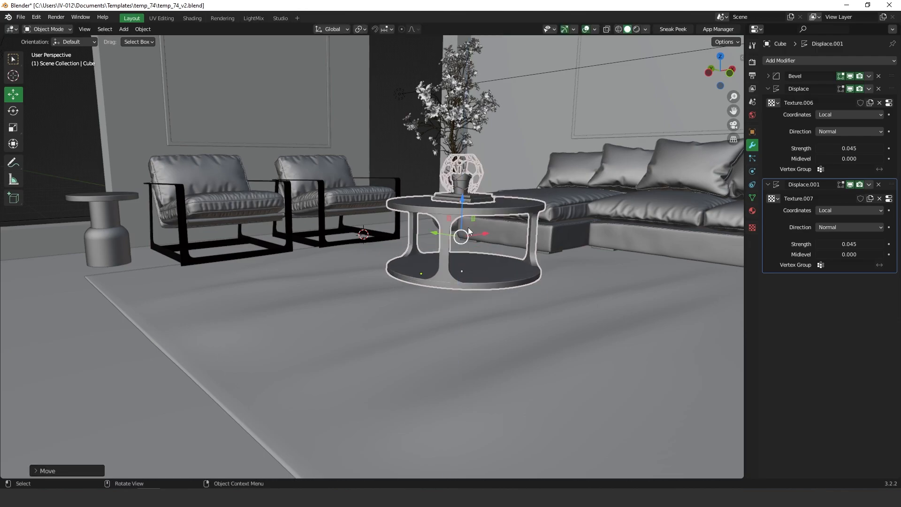
key(ctrl+z)
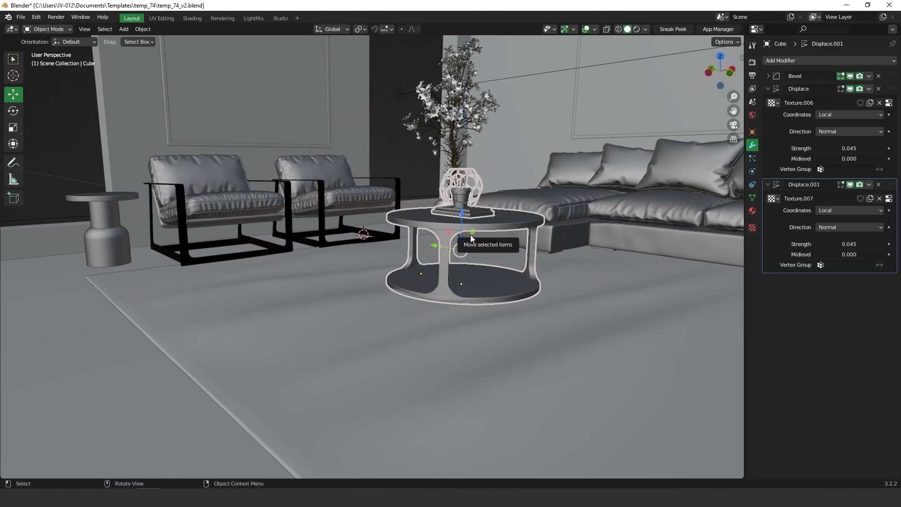
key(g)
click(469, 224)
middle_drag(469, 224, 433, 300)
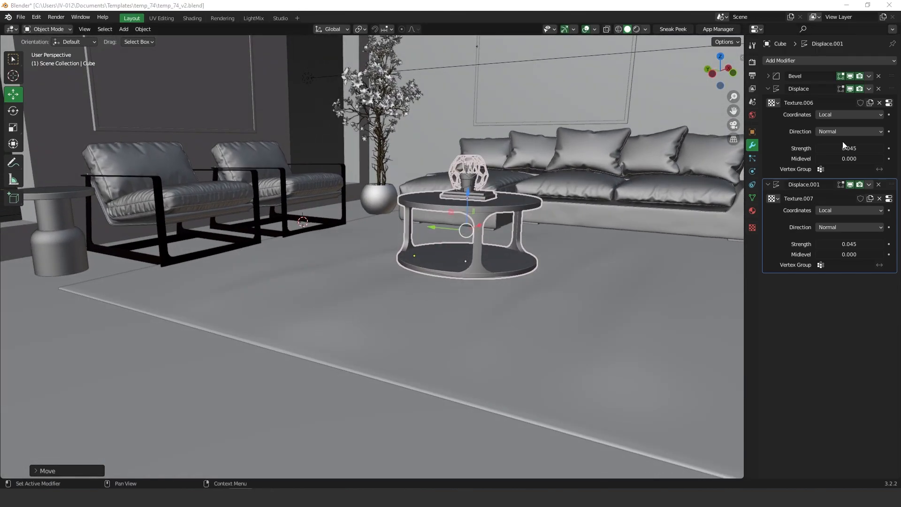
Step: Add a Hair particle system to the coffee table by mistake, then remove it
click(769, 90)
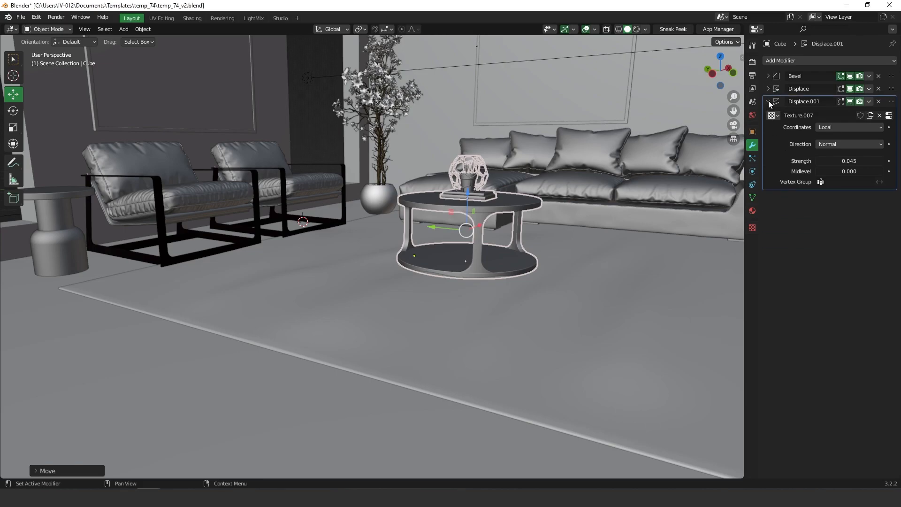
click(768, 102)
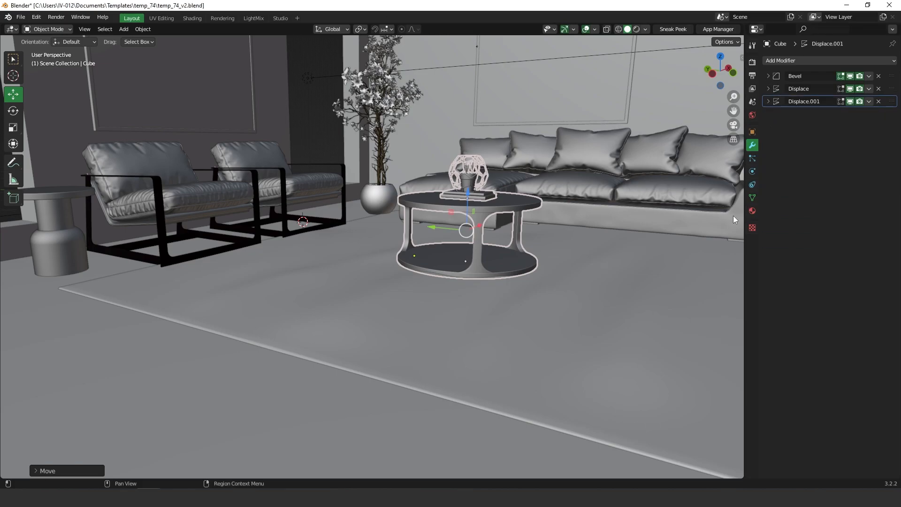
click(752, 159)
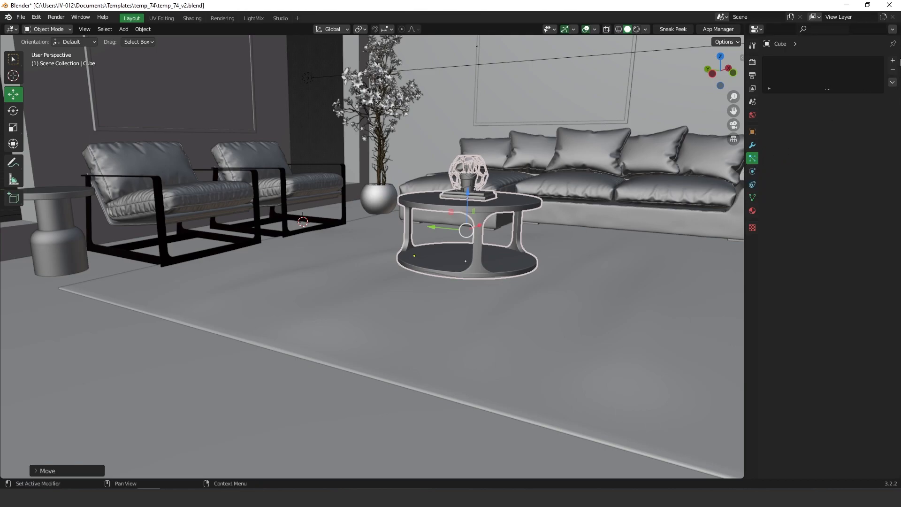
click(893, 61)
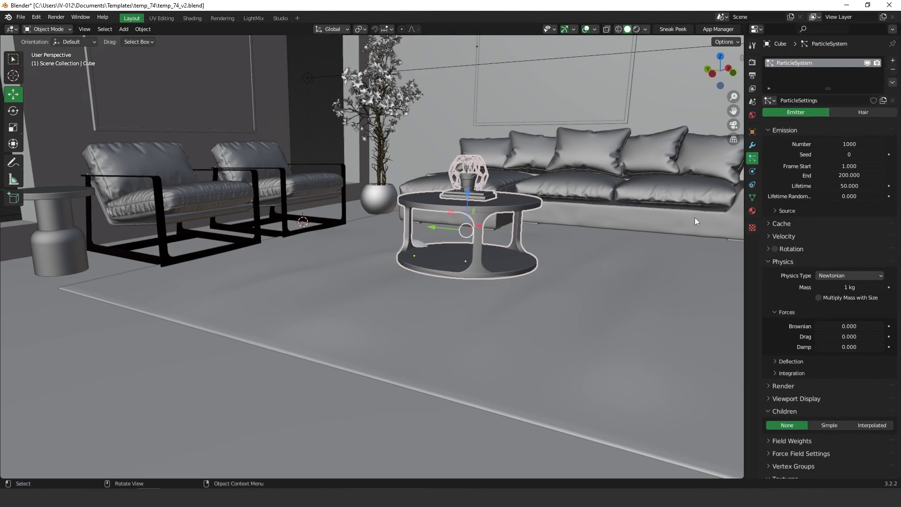
click(863, 112)
middle_drag(422, 324, 446, 320)
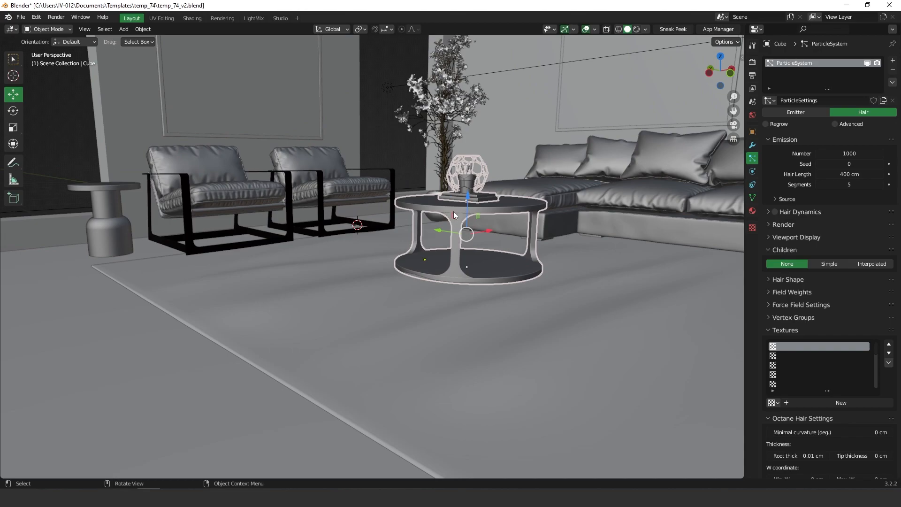
click(893, 70)
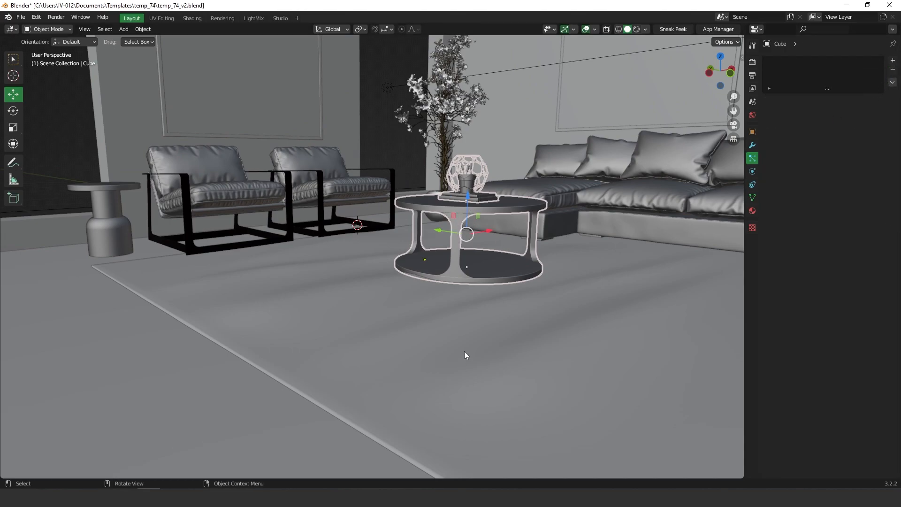
Step: Select the rug slab and give it a Hair particle system
click(474, 336)
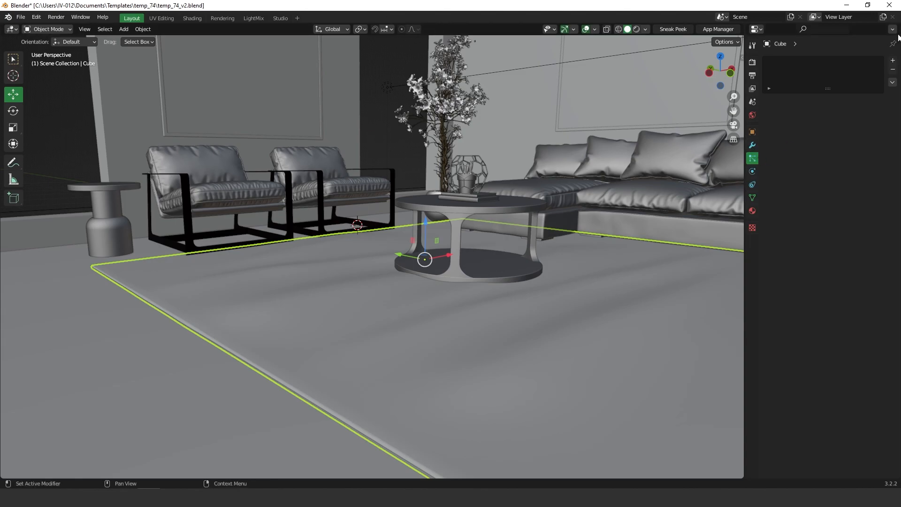
click(893, 61)
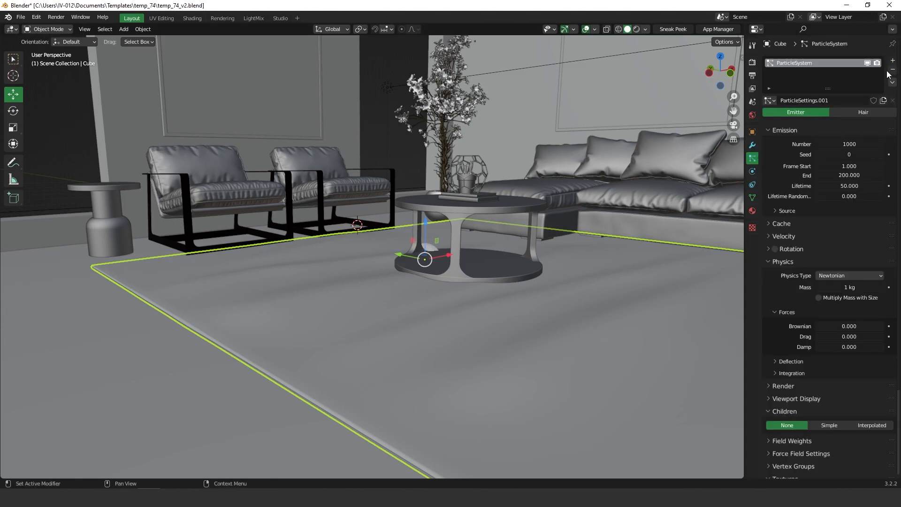
click(862, 112)
middle_drag(494, 336, 364, 345)
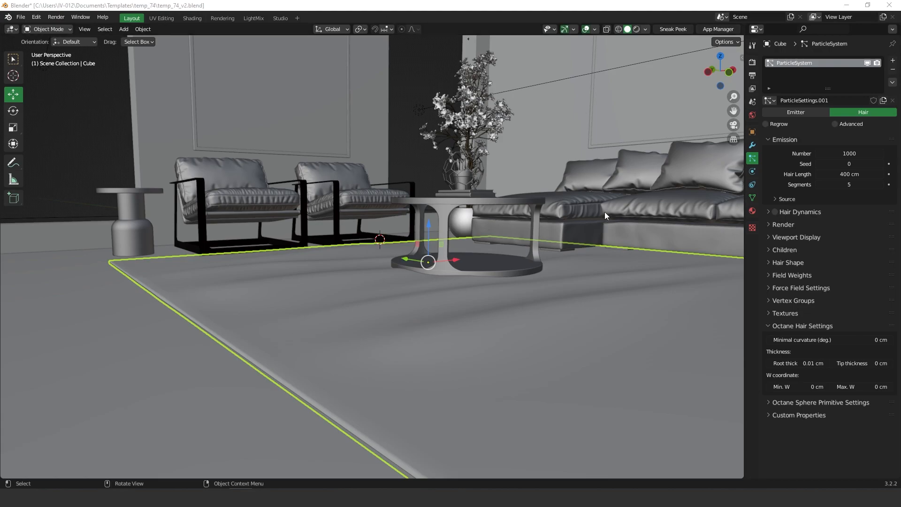
Step: Apply the rug's Displace.001, Displace and Bevel modifiers, leaving only ParticleSystem in the stack
click(752, 132)
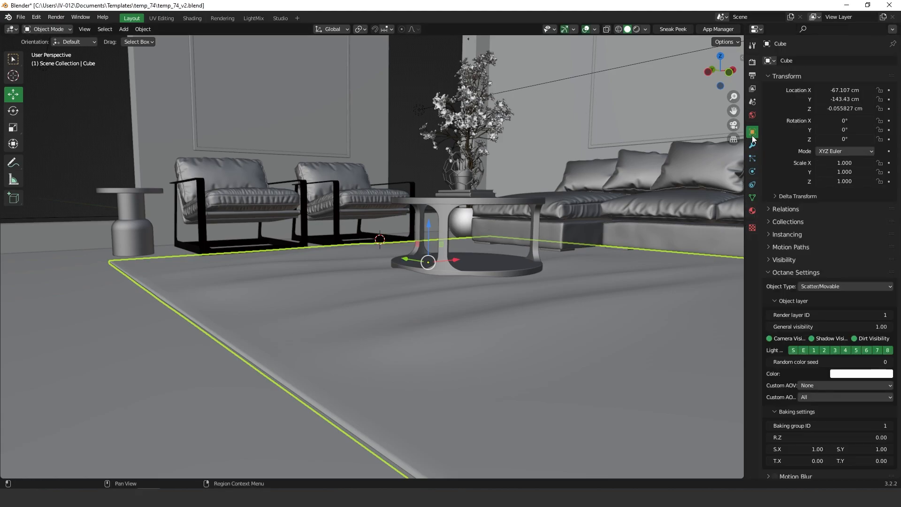
click(752, 145)
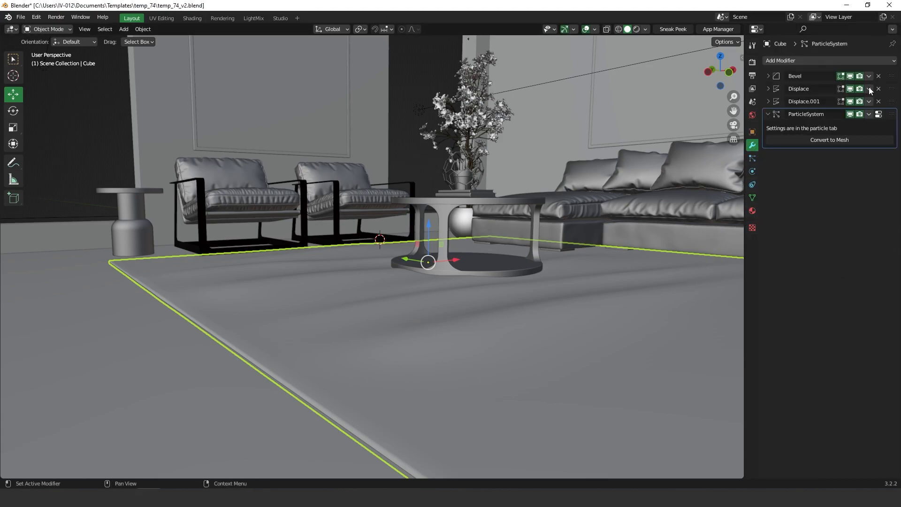
click(767, 114)
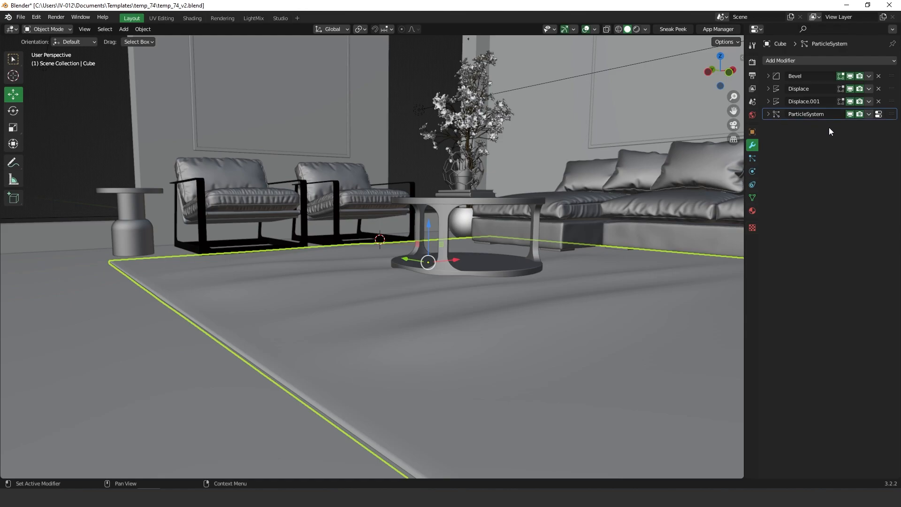
click(869, 101)
click(822, 112)
click(869, 89)
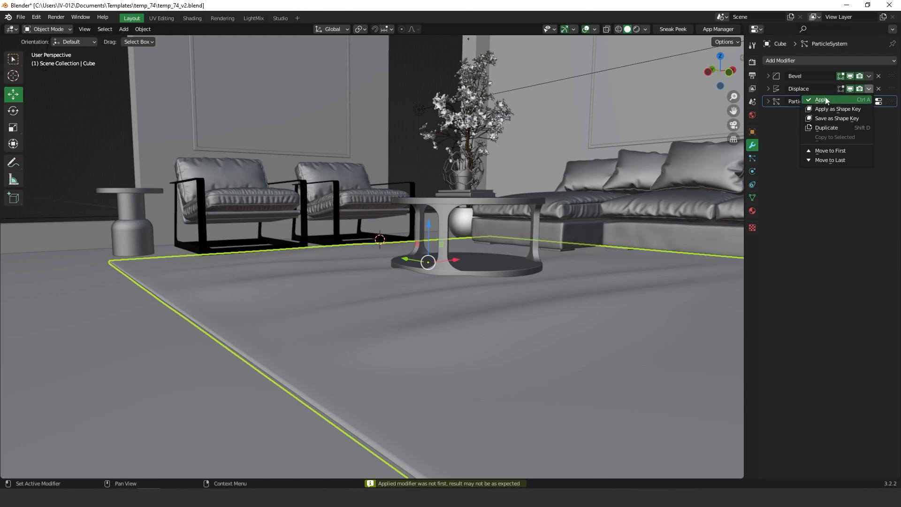
key(ctrl+a)
click(869, 76)
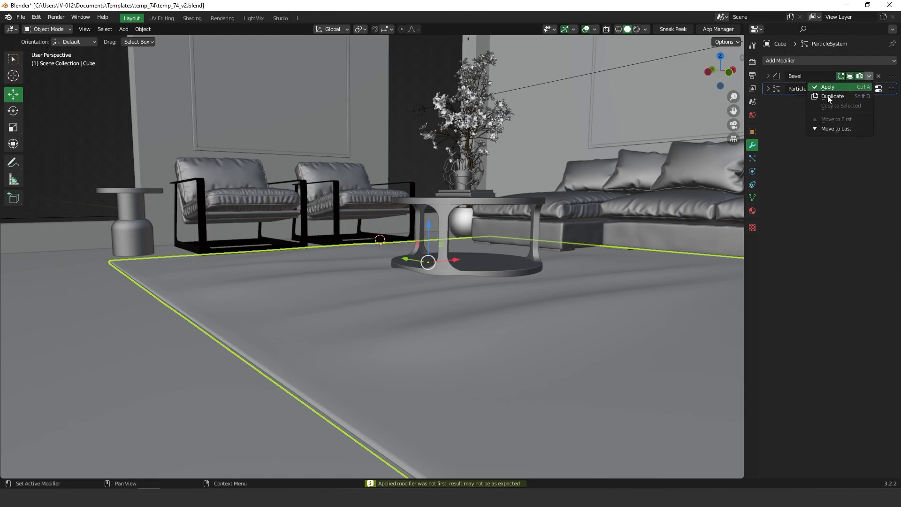
click(827, 88)
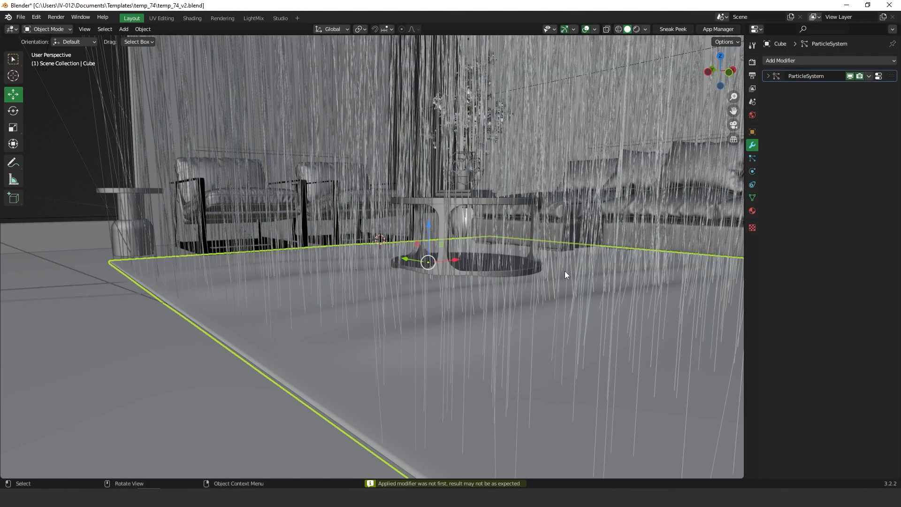
click(752, 158)
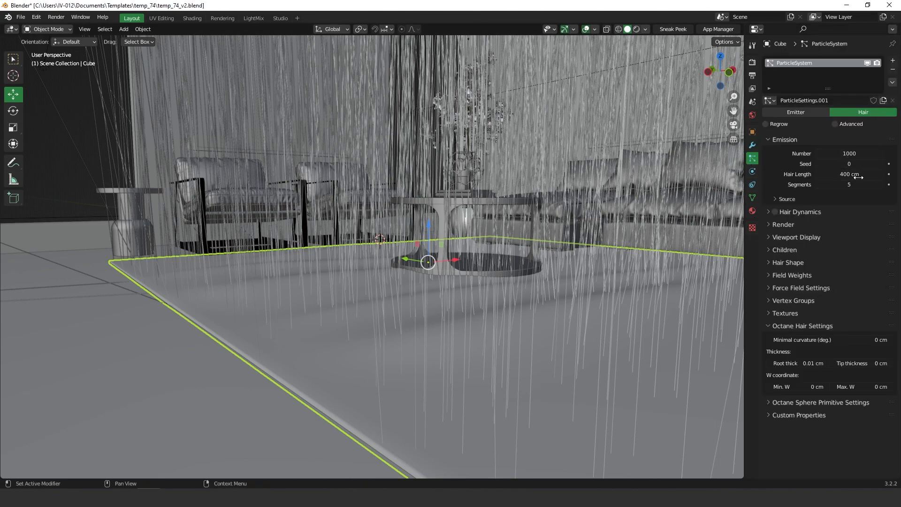
Step: Set the rug's Hair Length to 1.5 cm
drag(849, 175, 784, 175)
click(836, 176)
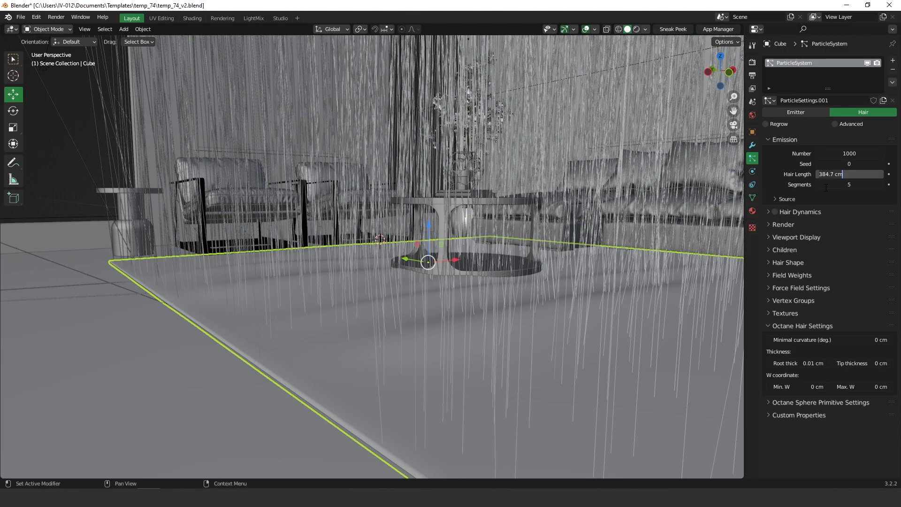
text(1.5)
key(Return)
scroll(366, 297, down, 2)
middle_drag(377, 305, 403, 293)
scroll(450, 295, up, 2)
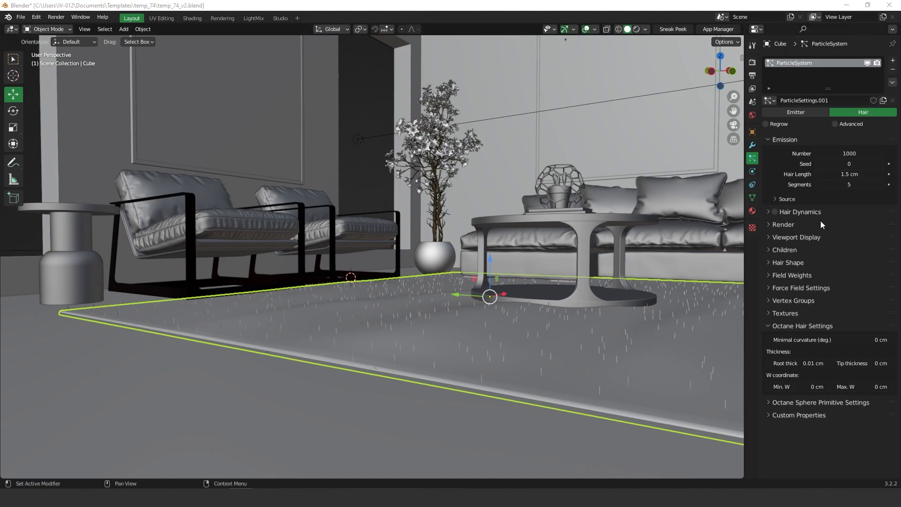
Step: Enable Advanced particle options and raise the emitted hair number to 2500
click(835, 124)
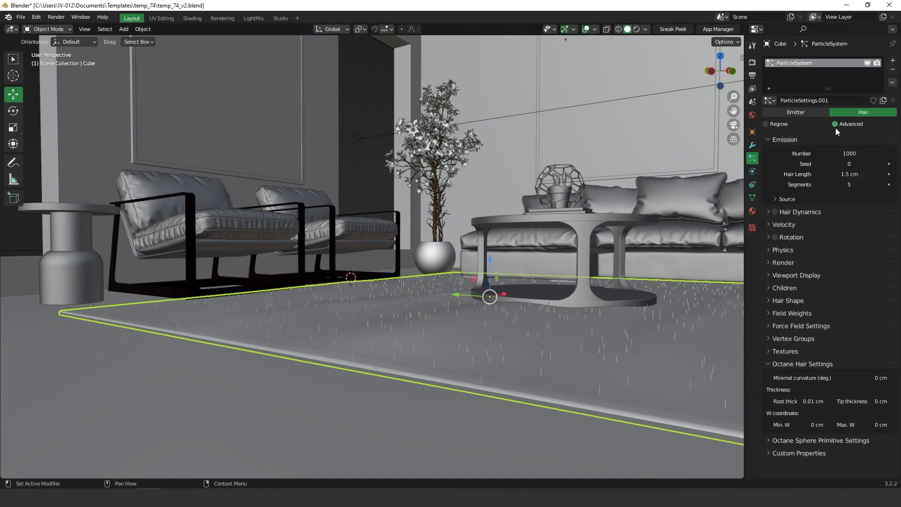
double_click(849, 154)
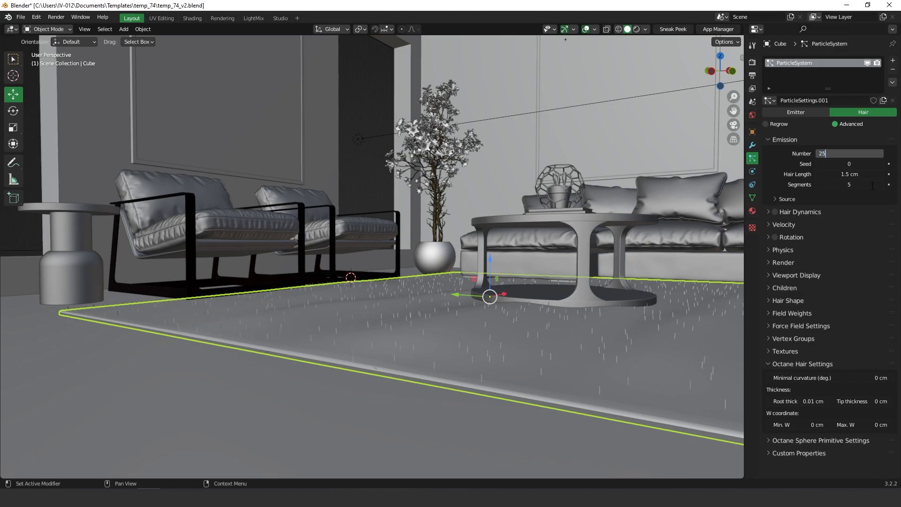
key(Return)
middle_drag(544, 346, 531, 346)
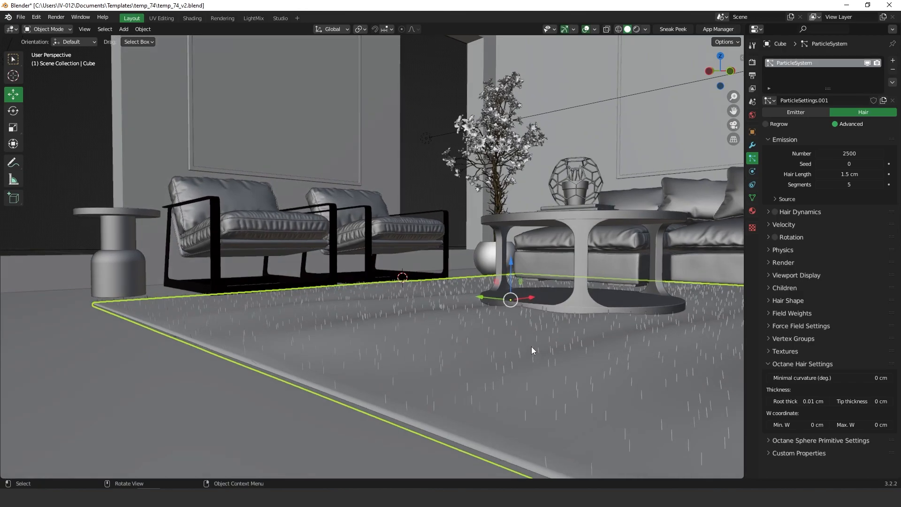
Step: Switch the rug hair's Children to Interpolated and inspect the denser fur
click(779, 288)
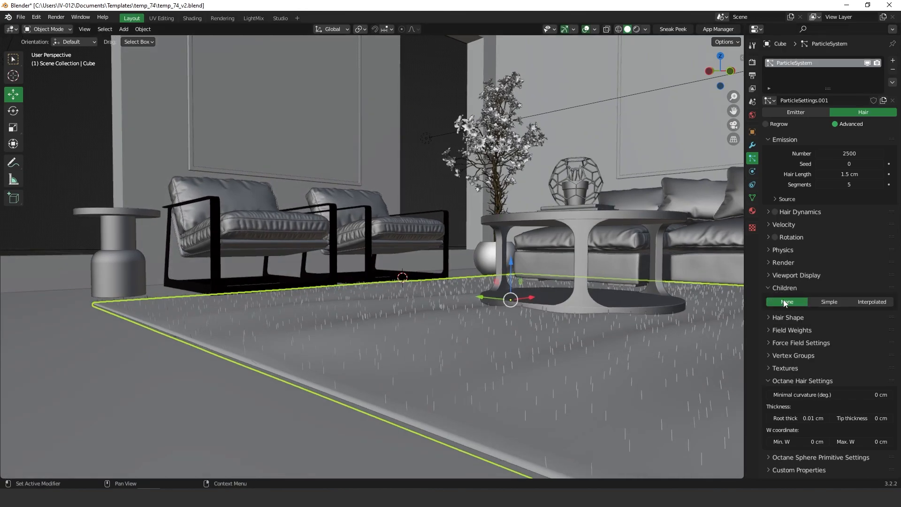
click(871, 303)
middle_drag(505, 305, 510, 327)
mouse_move(511, 304)
ctrl+middle_down()
mouse_move(510, 292)
mouse_move(572, 313)
mouse_move(501, 308)
ctrl+middle_up()
ctrl+middle_drag(502, 309, 520, 330)
mouse_move(519, 330)
middle_down()
mouse_move(530, 334)
mouse_move(522, 325)
middle_up()
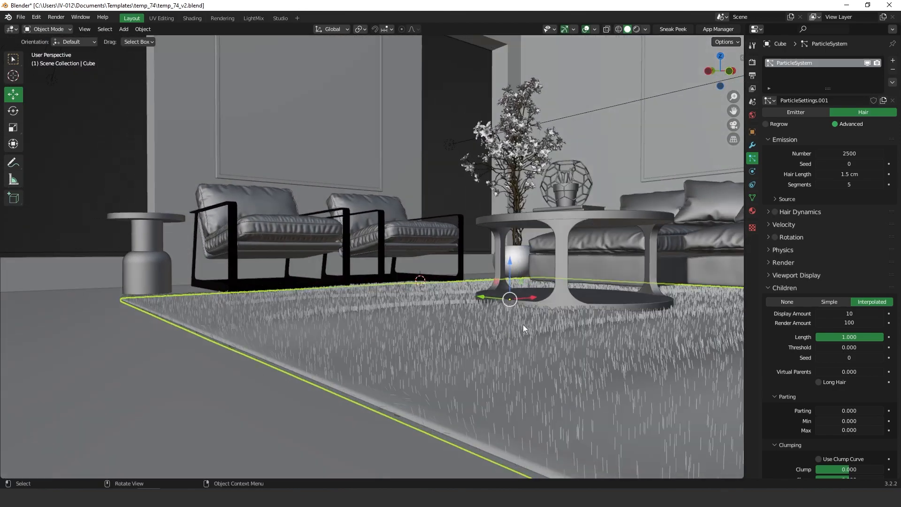
Step: Lower the viewport Display Amount of children from 100 to 10
click(848, 314)
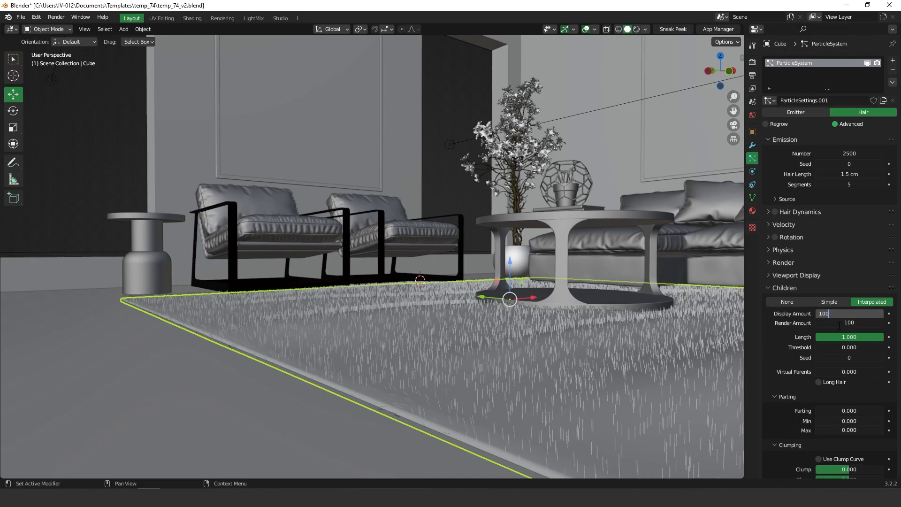
key(Return)
middle_drag(429, 259, 441, 298)
click(848, 314)
text(10)
key(Return)
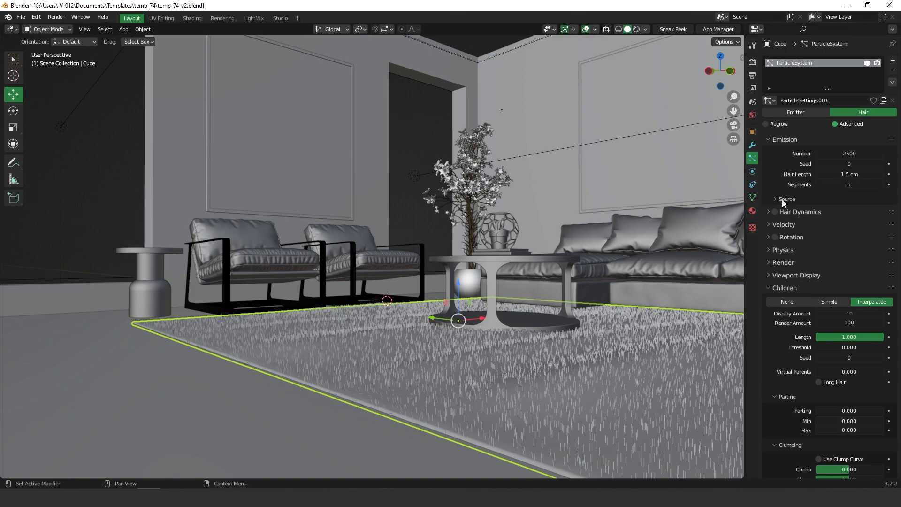
Step: Zoom in on the rug and set the hair Physics Brownian force to 0.002
ctrl+middle_drag(546, 377, 593, 301)
ctrl+middle_drag(550, 329, 622, 338)
ctrl+middle_drag(492, 353, 515, 327)
shift+middle_drag(511, 373, 434, 350)
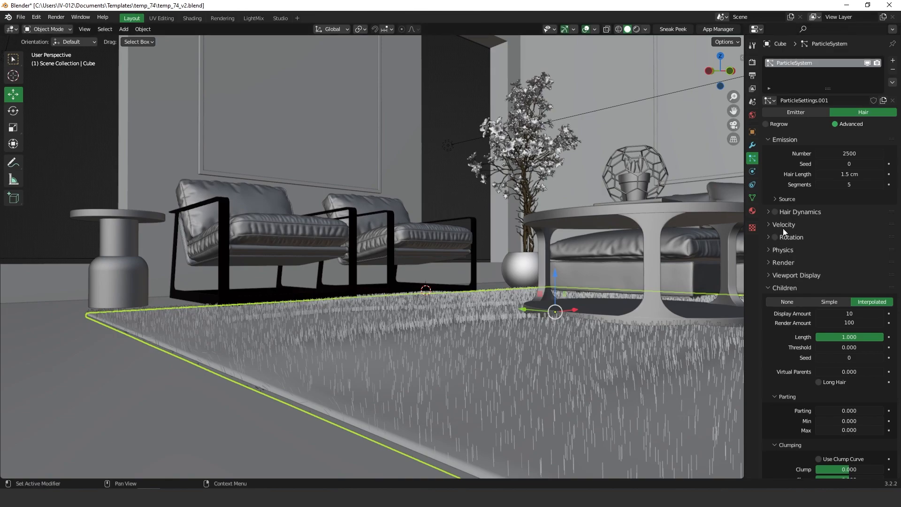
click(779, 251)
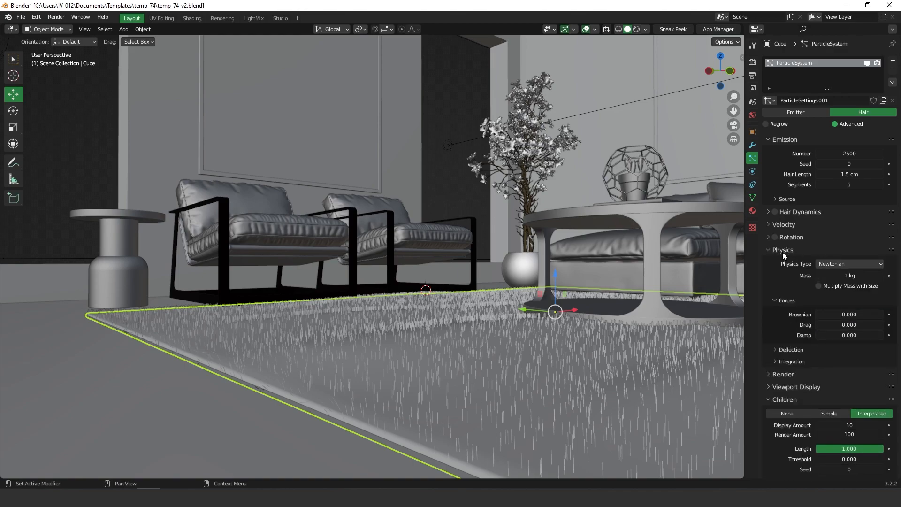
ctrl+middle_drag(860, 318, 853, 339)
click(855, 310)
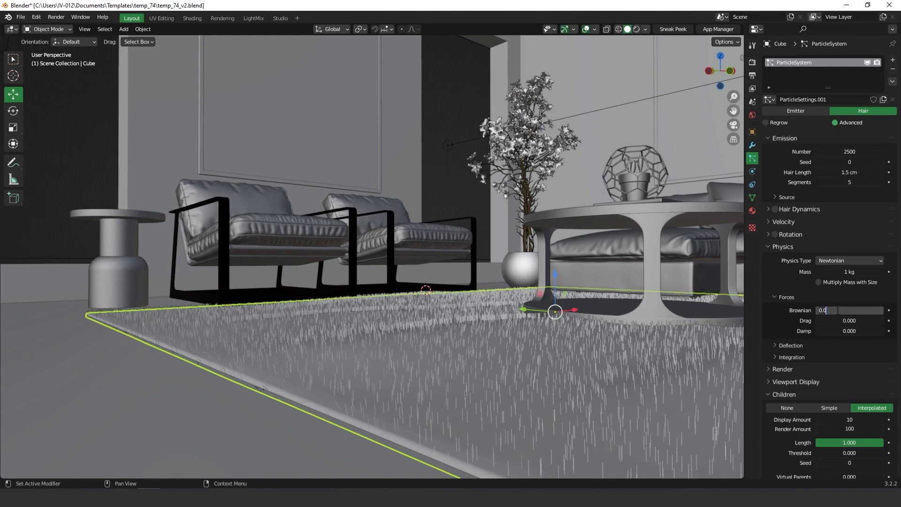
key(Return)
drag(842, 310, 846, 316)
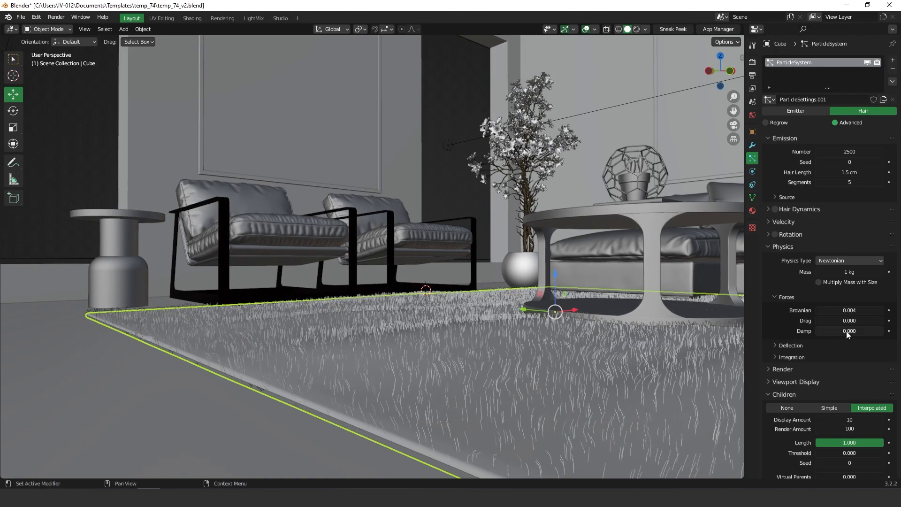
double_click(861, 310)
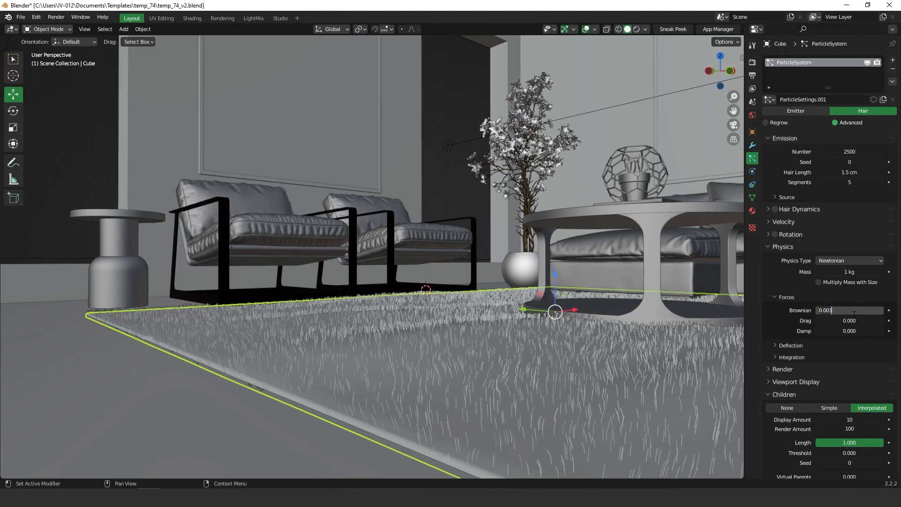
text(2)
key(Return)
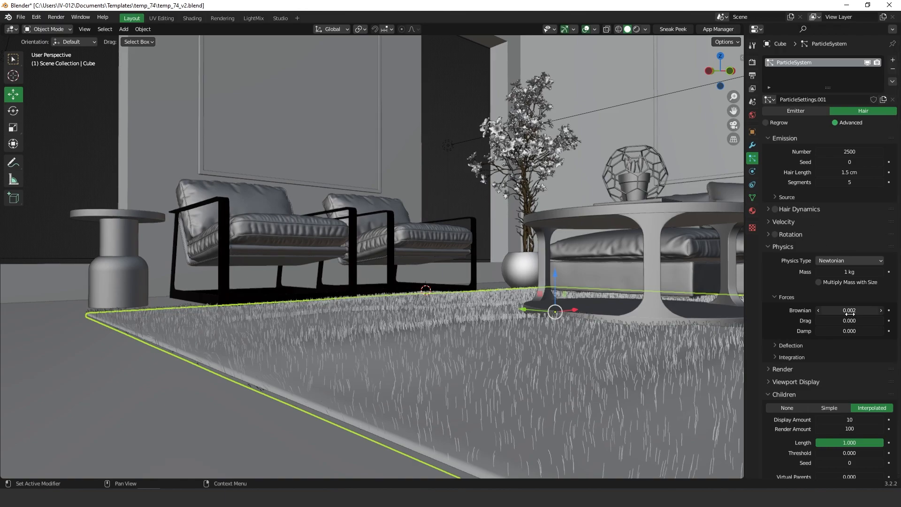
middle_drag(579, 276, 556, 334)
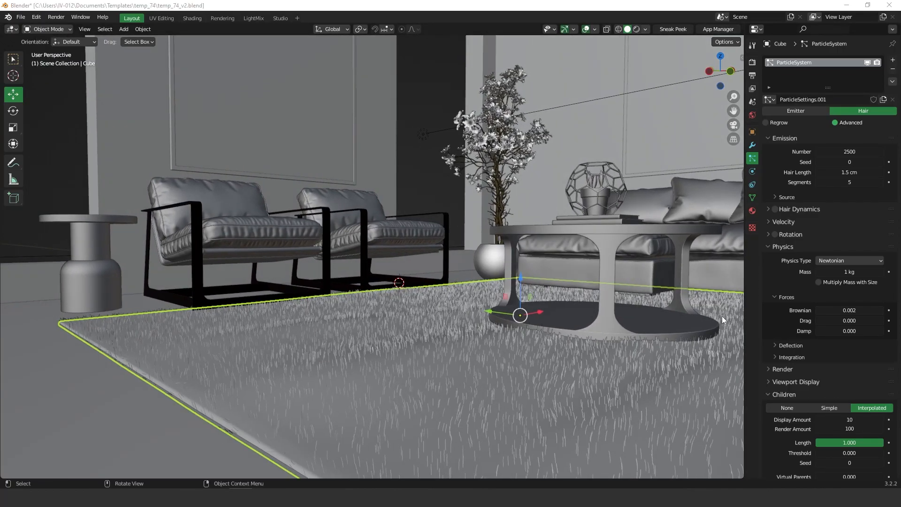
Step: Scroll to Children Roughness and try out small roughness Random values
scroll(784, 418, down, 10)
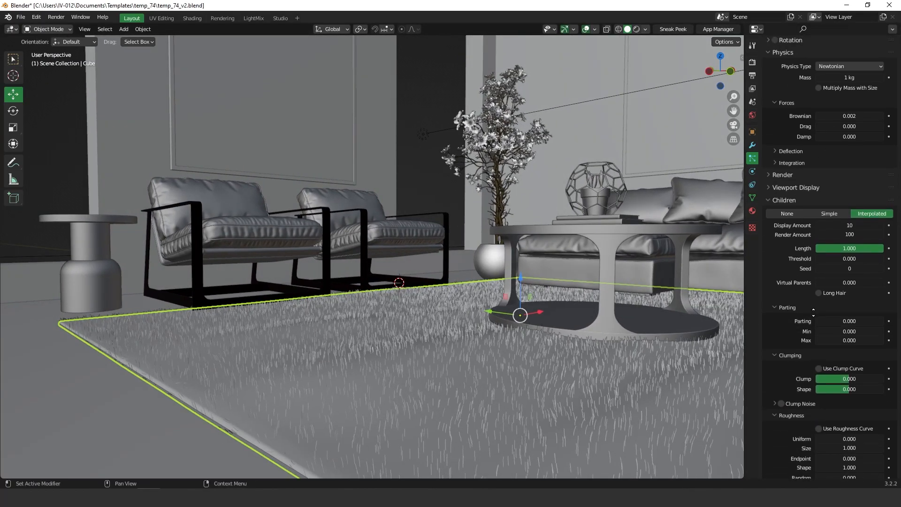
scroll(815, 310, down, 4)
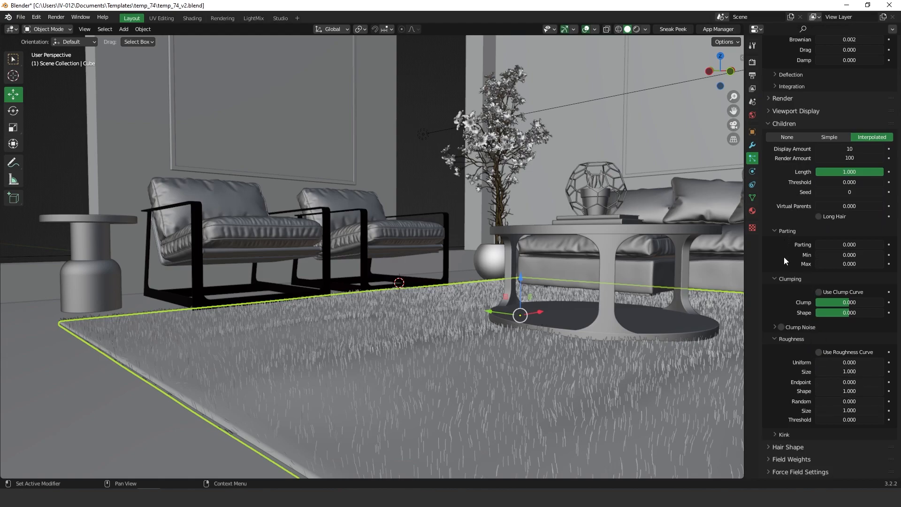
scroll(808, 354, down, 2)
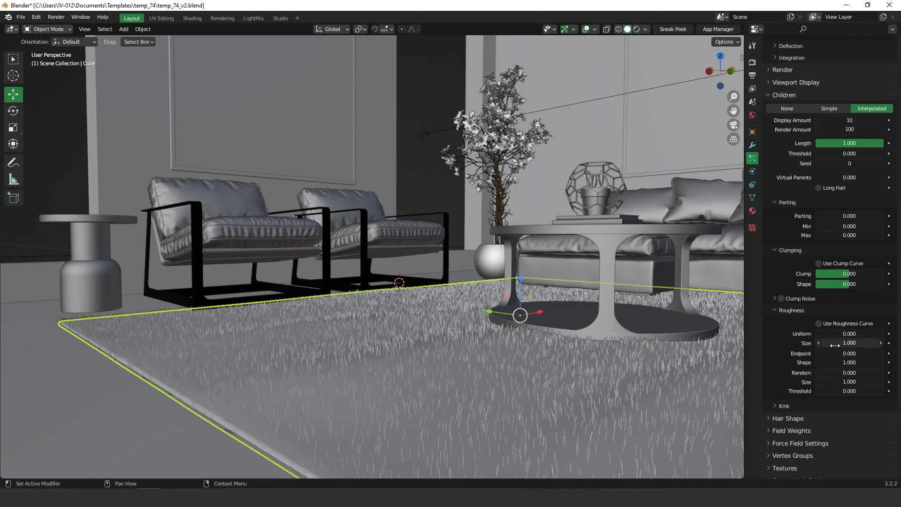
mouse_move(842, 395)
ctrl+middle_down()
mouse_move(851, 355)
mouse_move(849, 384)
ctrl+middle_up()
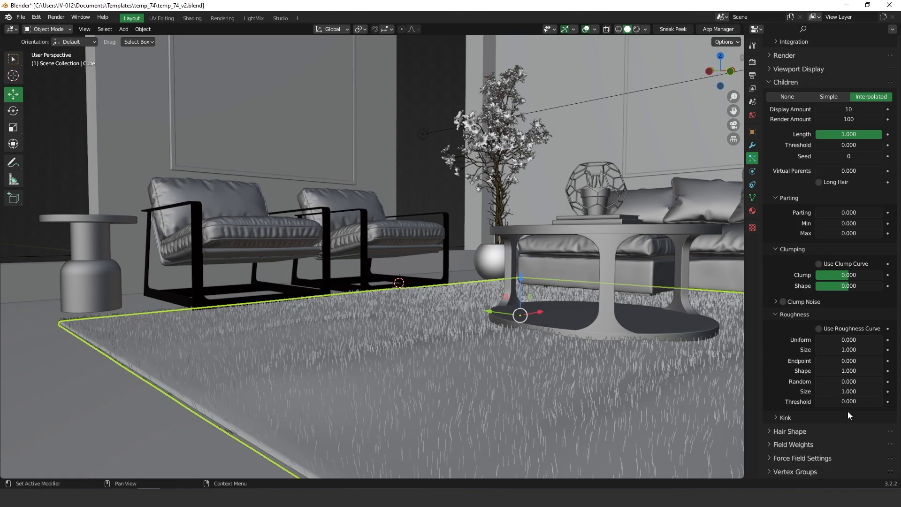
mouse_move(848, 381)
mouse_down()
mouse_move(877, 381)
mouse_move(837, 381)
mouse_move(847, 381)
mouse_up()
ctrl+middle_drag(857, 390, 848, 380)
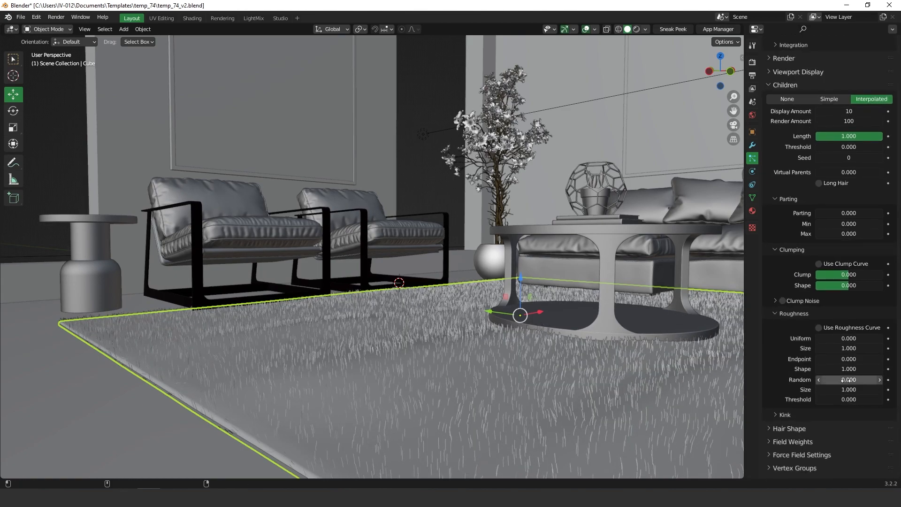
drag(857, 381, 857, 403)
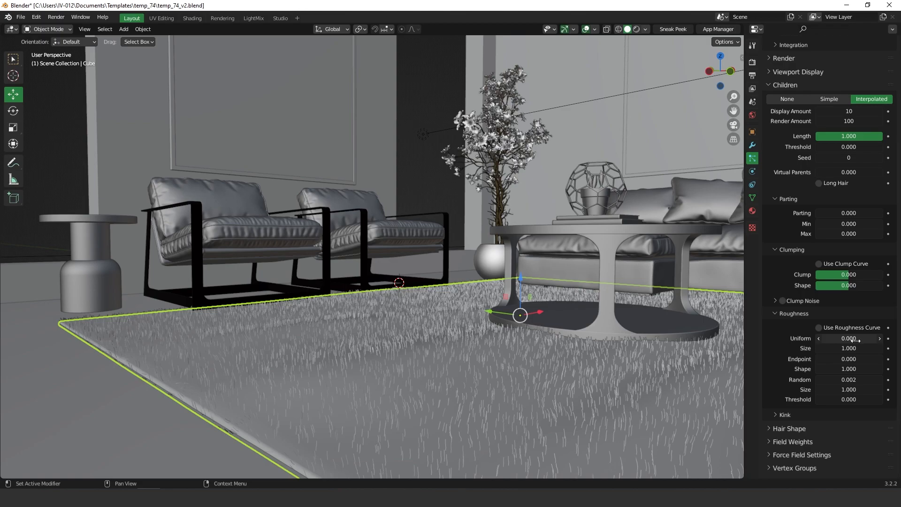
Step: Tweak roughness Size and Shape, set Endpoint to 0.003 and Random to 0.004
mouse_move(848, 390)
mouse_down()
mouse_move(833, 395)
mouse_move(856, 399)
mouse_up()
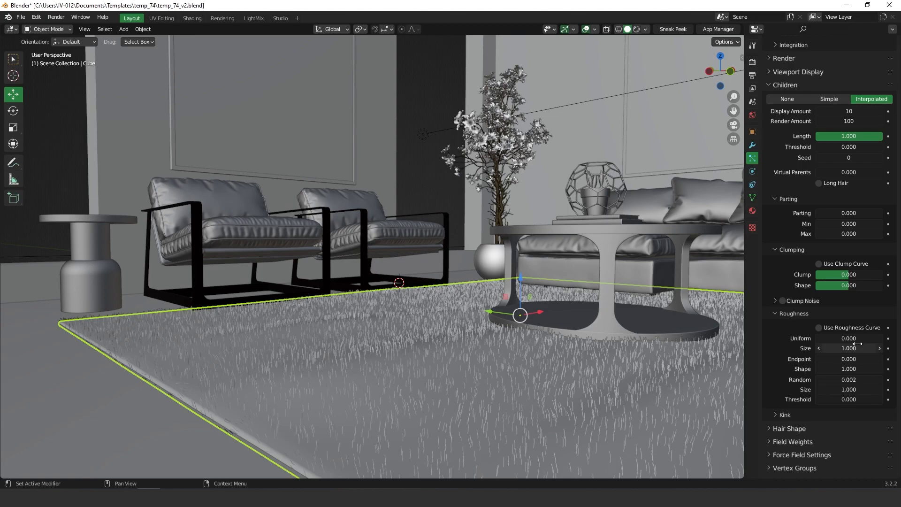
mouse_move(853, 369)
mouse_down()
mouse_move(857, 375)
mouse_move(820, 385)
mouse_move(858, 381)
mouse_up()
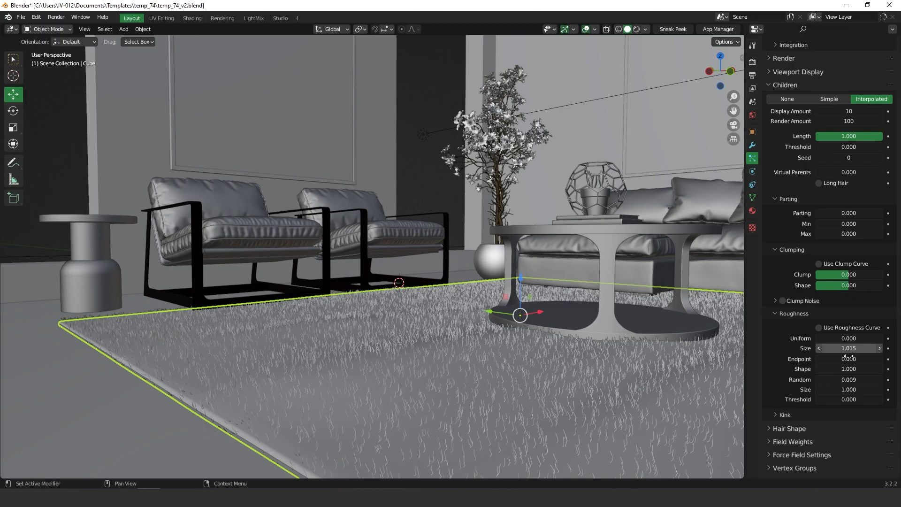
drag(861, 362, 851, 384)
click(844, 380)
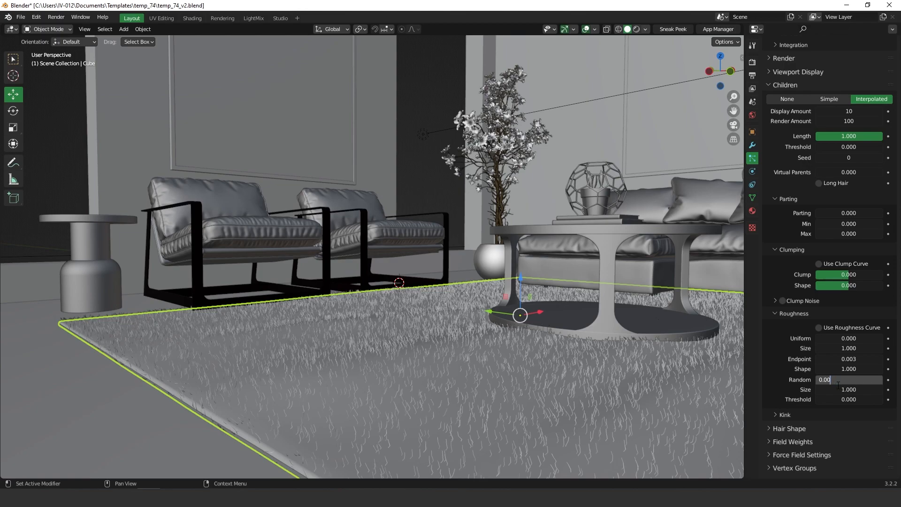
key(Return)
middle_drag(469, 328, 418, 358)
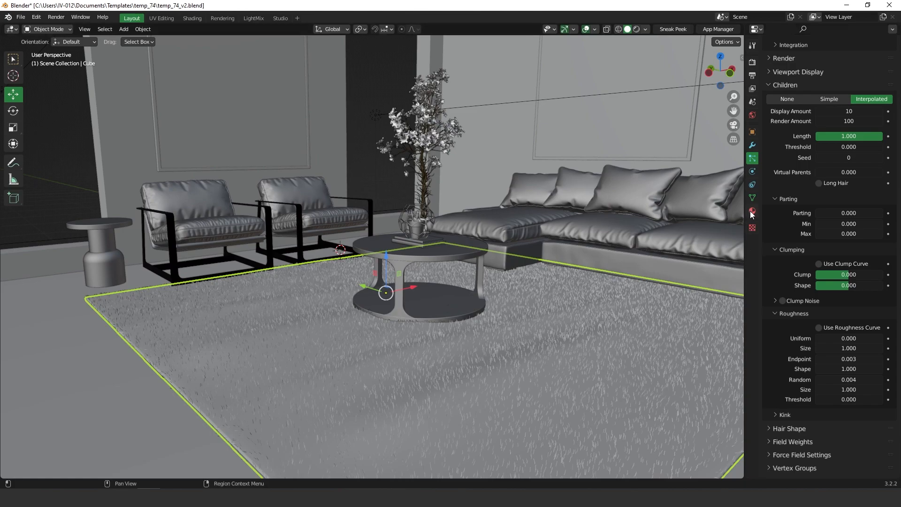
scroll(821, 206, up, 3)
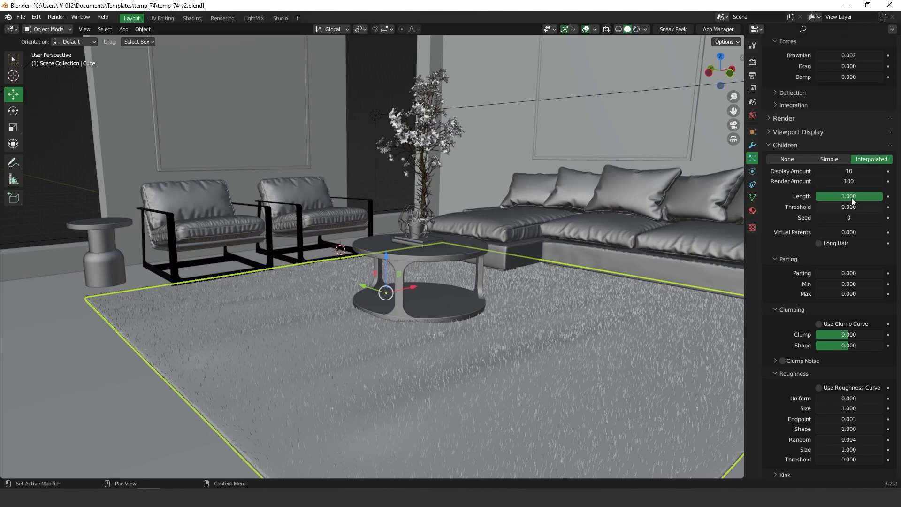
Step: Show 100 viewport children, isolate the rug in local view and zoom in close
click(848, 170)
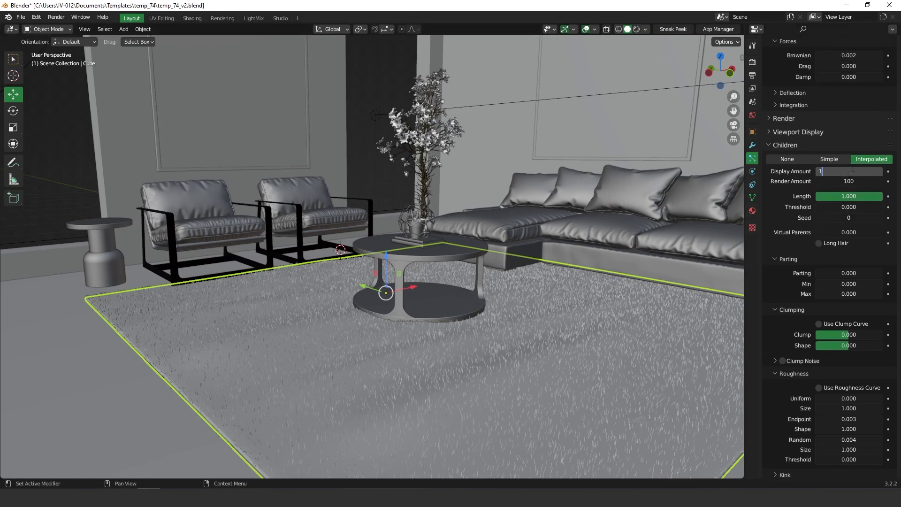
key(Return)
middle_drag(412, 282, 373, 255)
key(KP_Divide)
scroll(374, 255, up, 2)
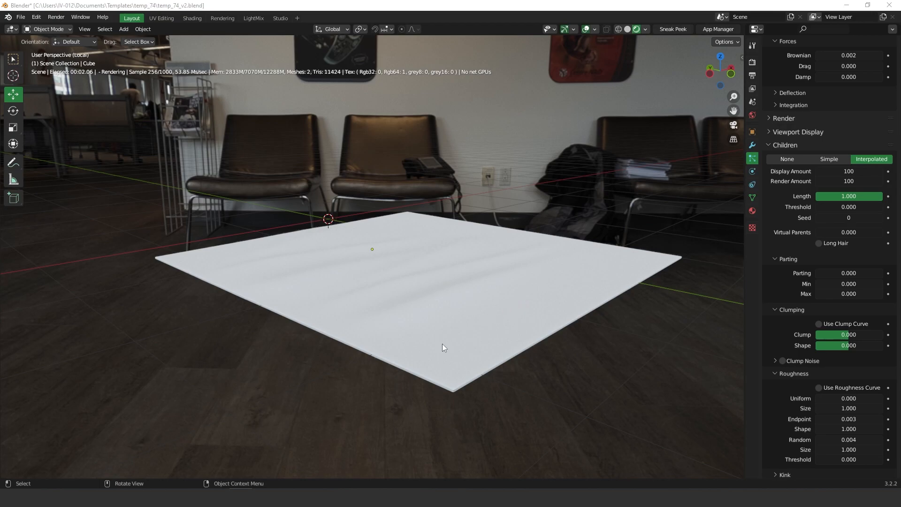
middle_drag(450, 274, 453, 248)
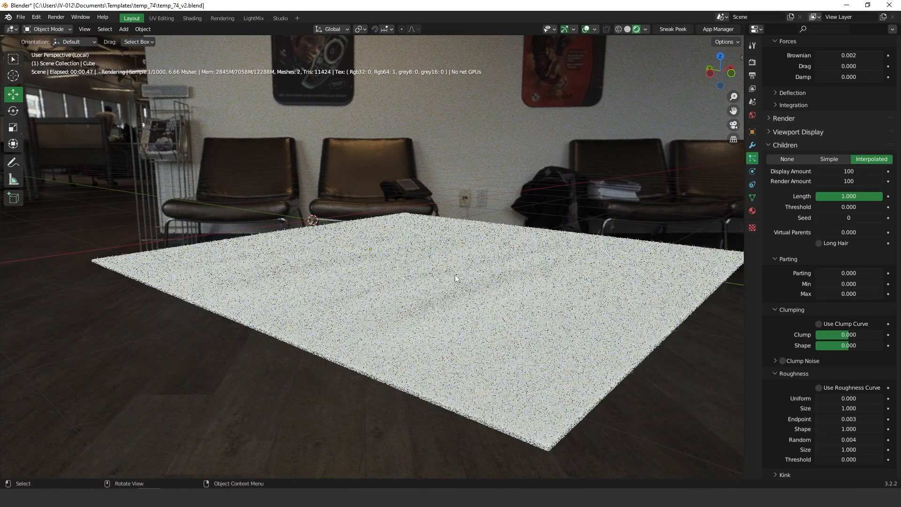
middle_drag(463, 297, 616, 239)
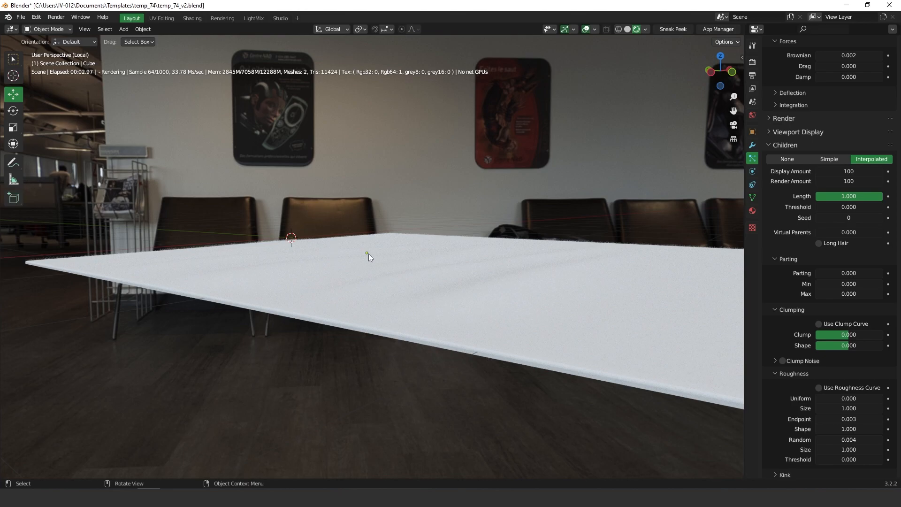
scroll(821, 349, down, 8)
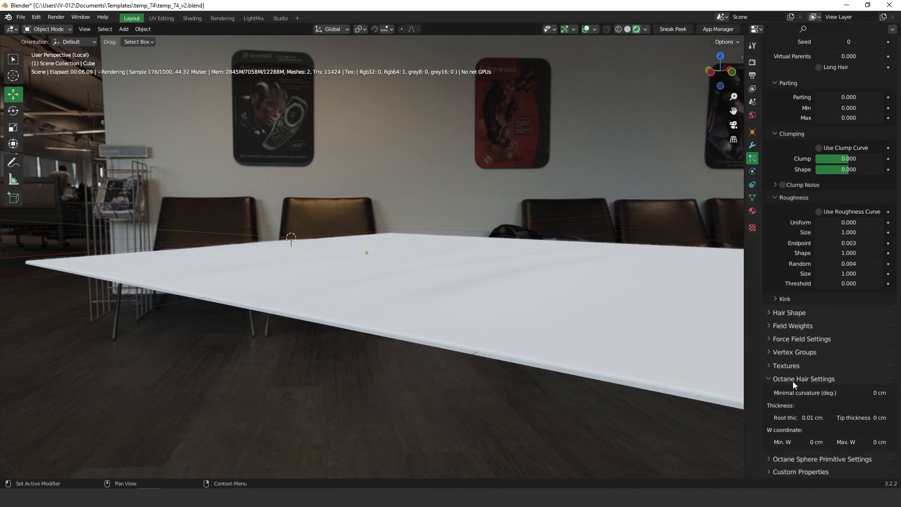
Step: Set the Octane hair Root and Tip thickness both to 0.1 cm
click(793, 416)
click(781, 417)
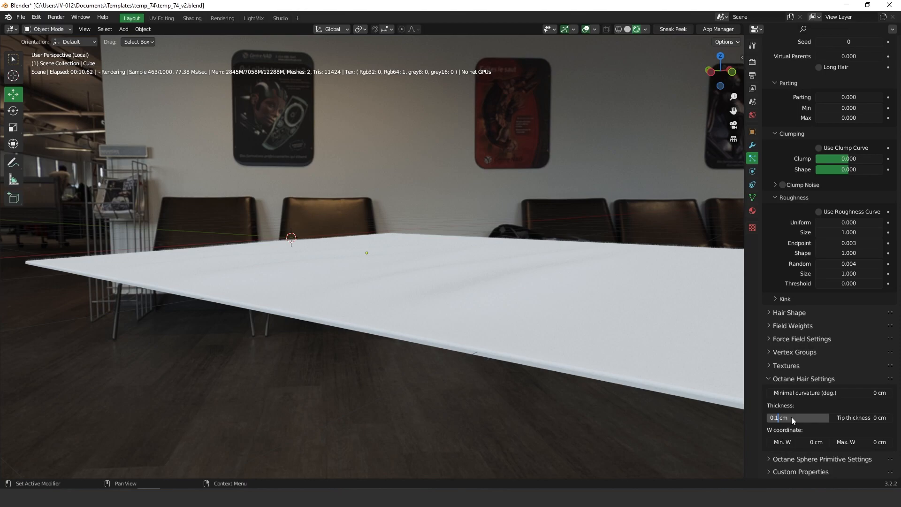
key(Return)
click(860, 418)
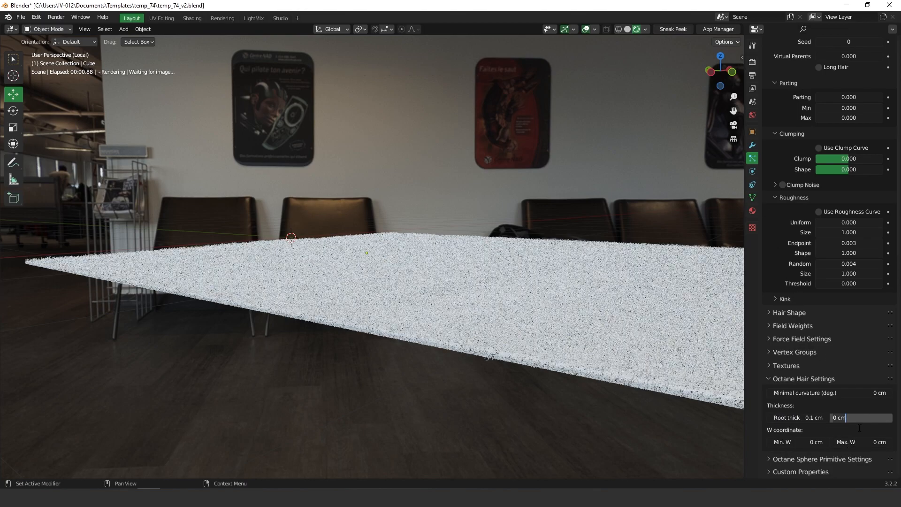
key(BackSpace)
key(BackSpace)
key(BackSpace)
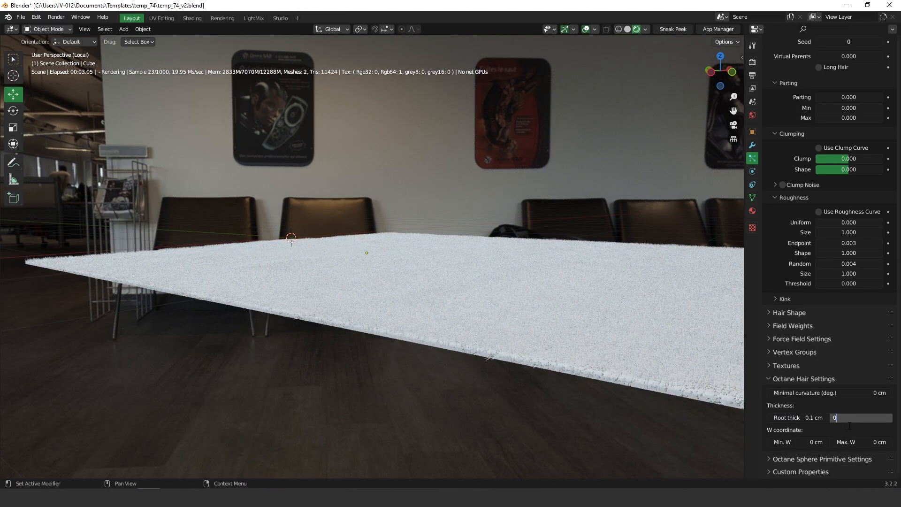
text(.1)
key(Return)
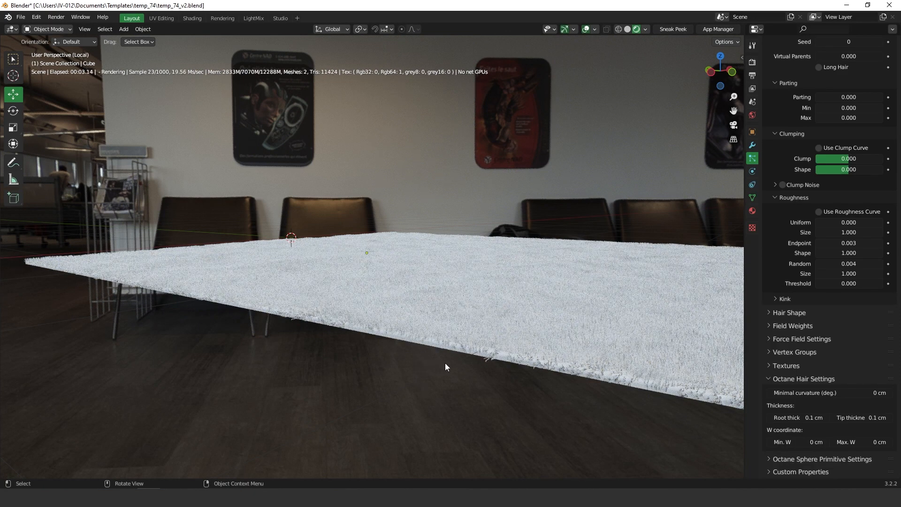
middle_drag(455, 320, 449, 333)
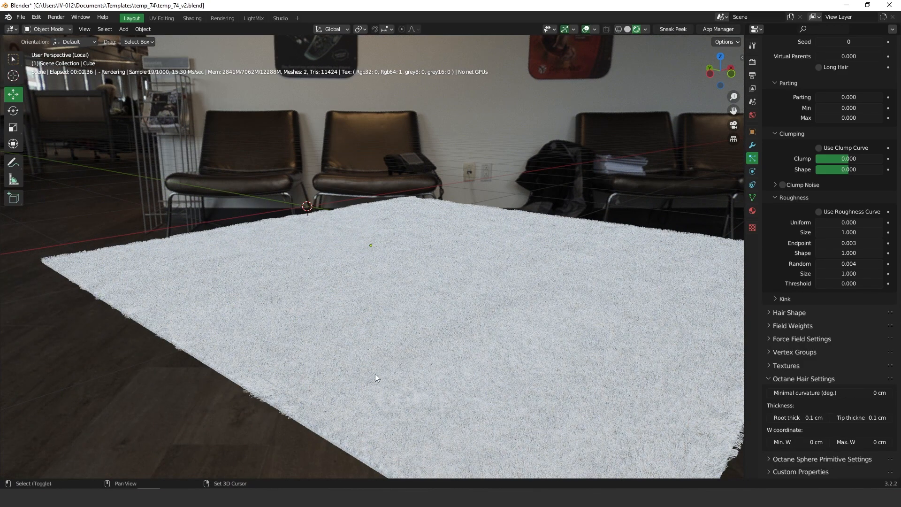
shift+middle_drag(381, 372, 401, 375)
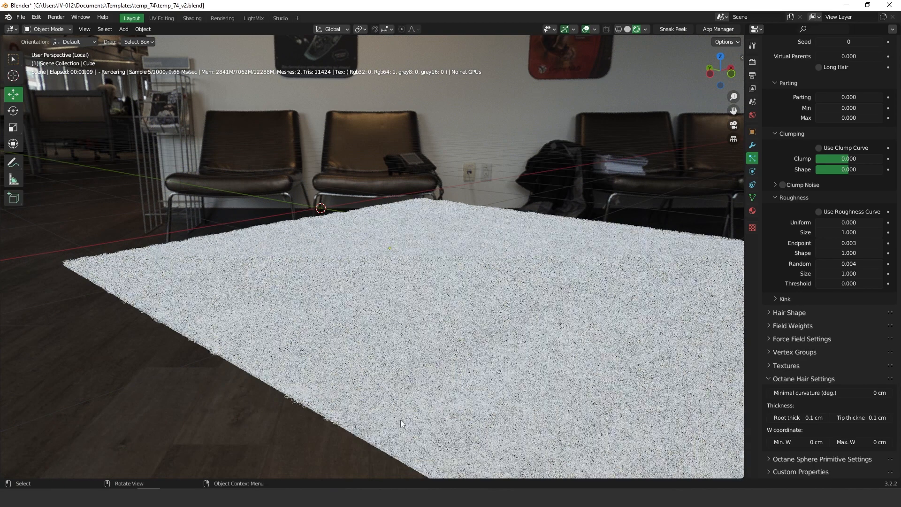
Step: Set the children Display Amount to 200 and orbit around to check the fur
scroll(816, 211, up, 3)
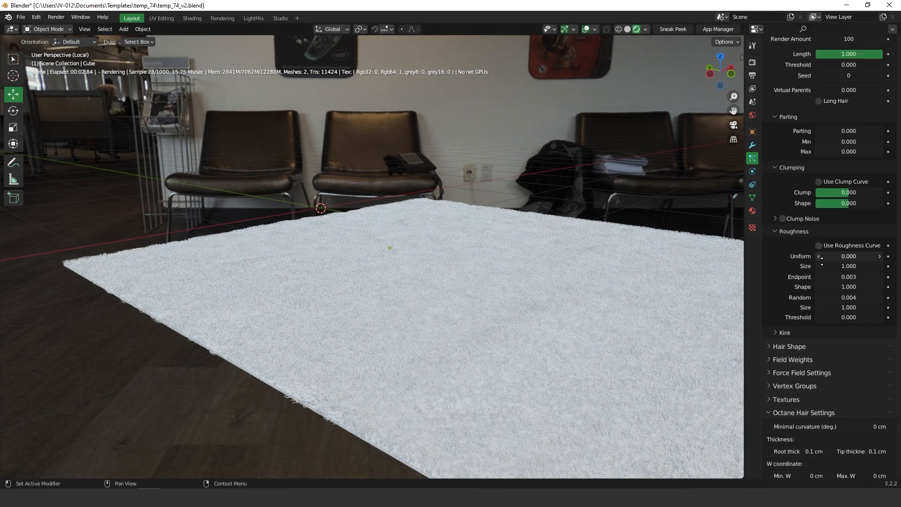
scroll(817, 198, up, 6)
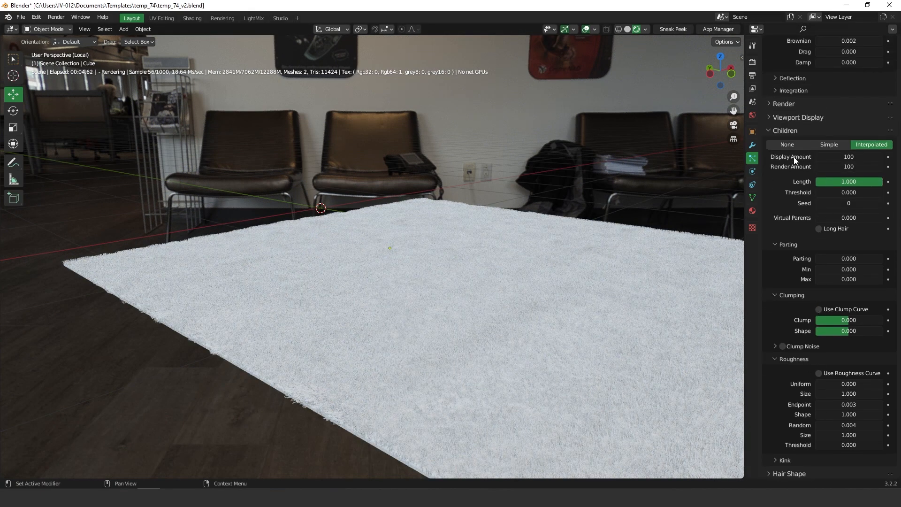
click(849, 157)
text(2)
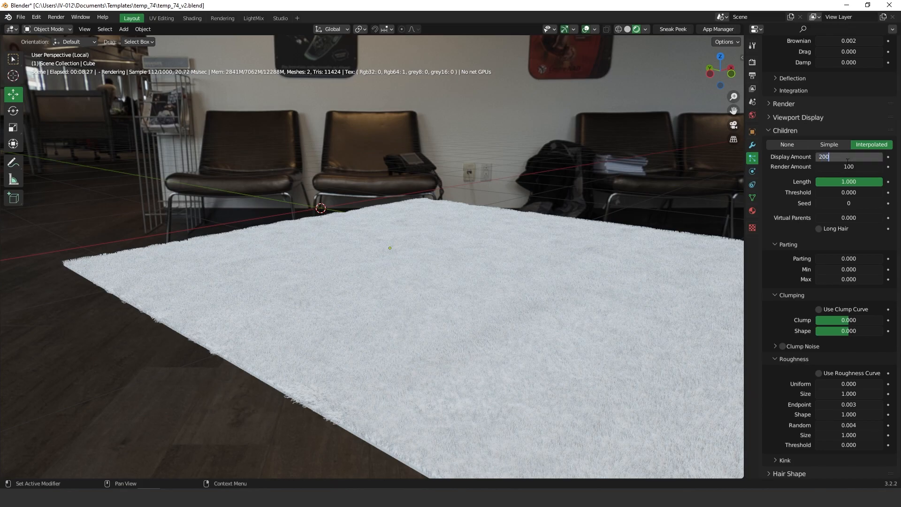
text(00)
key(Return)
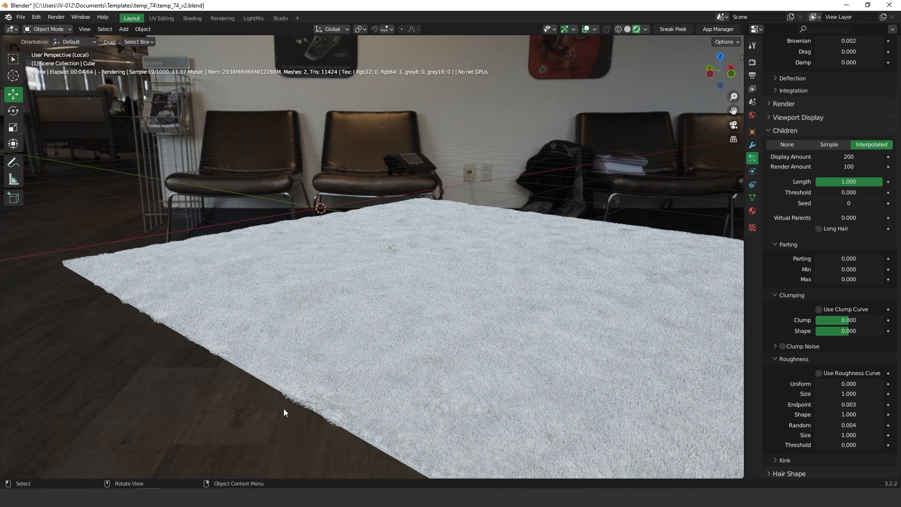
middle_drag(503, 314, 503, 305)
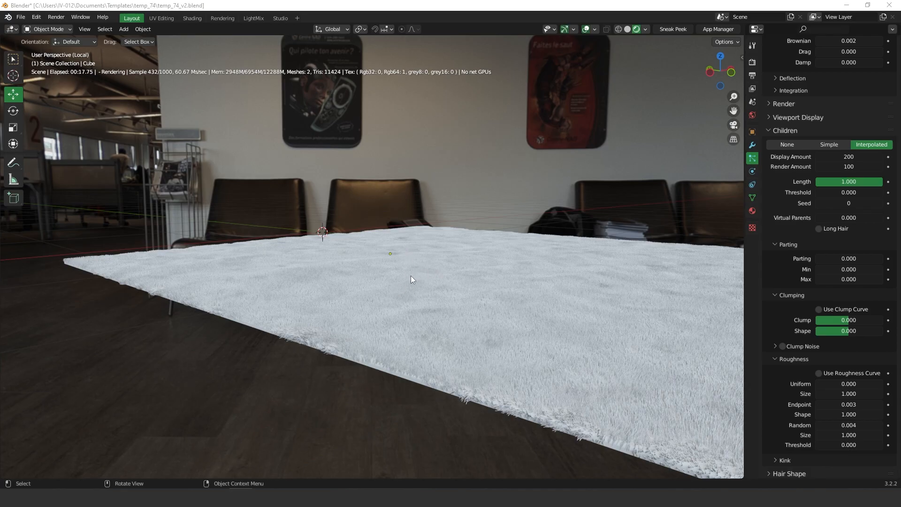
middle_drag(374, 287, 370, 256)
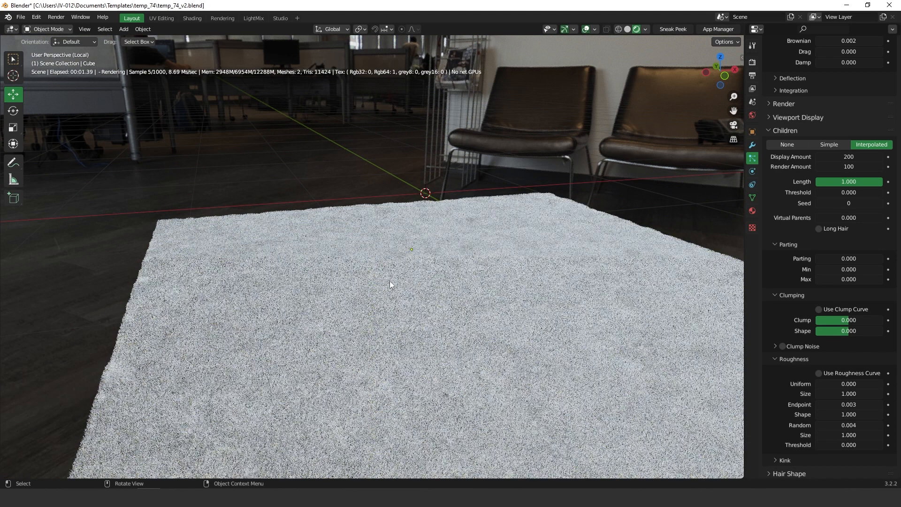
middle_drag(396, 283, 381, 312)
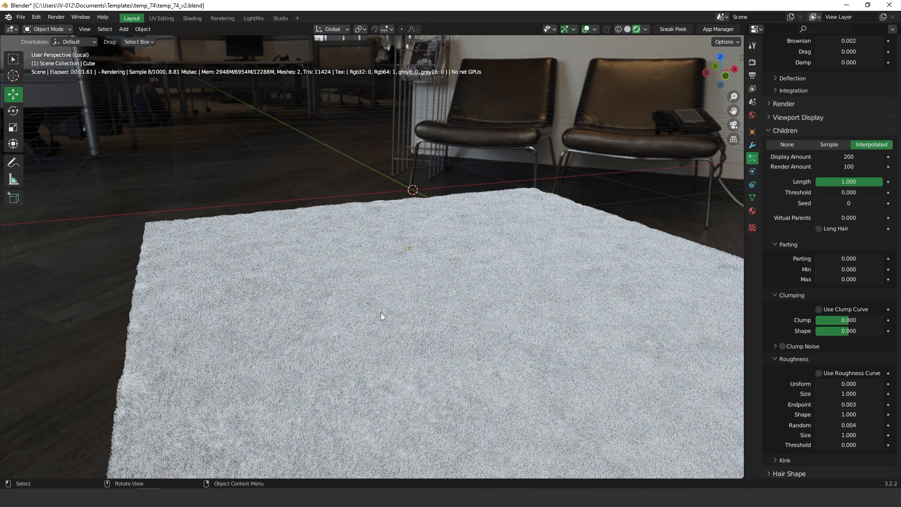
Step: Reduce the children Display Amount to 10
click(848, 158)
key(BackSpace)
key(BackSpace)
key(BackSpace)
text(10)
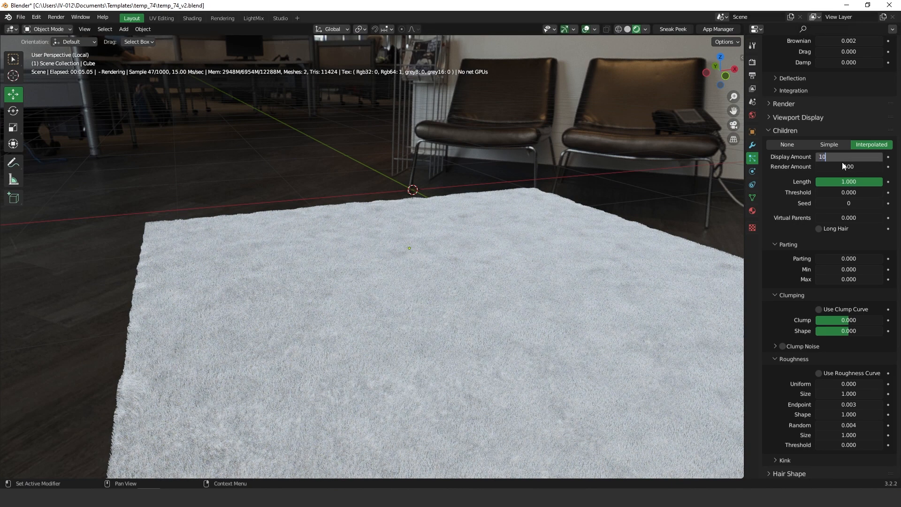
key(Return)
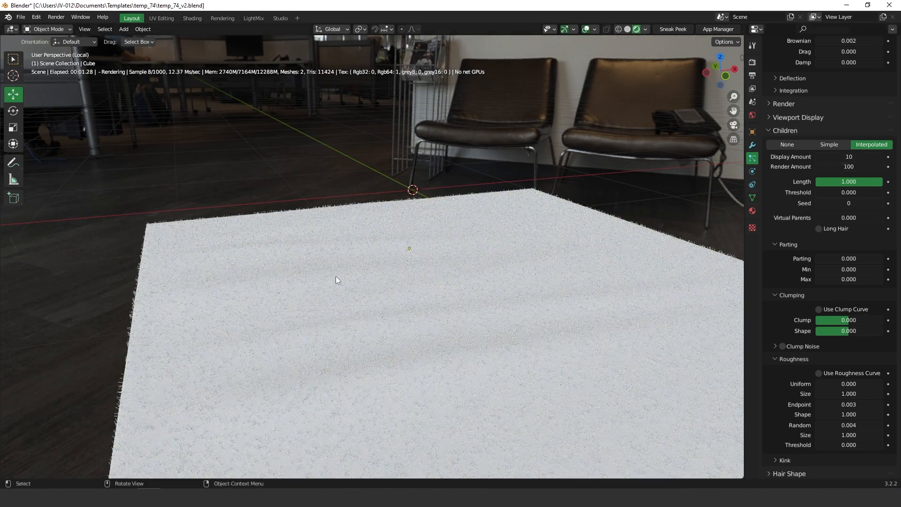
Step: Switch to Solid shading and split off a Shader Editor area on the left
middle_drag(342, 265, 356, 261)
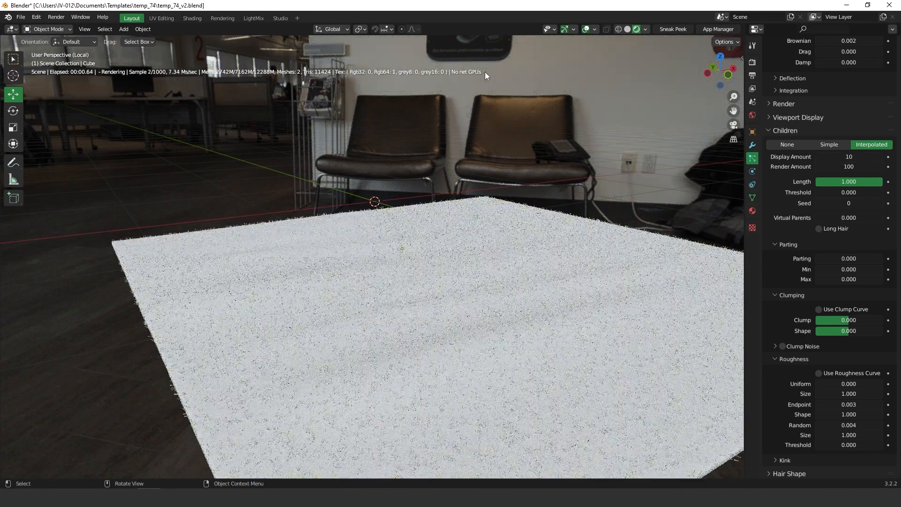
click(627, 29)
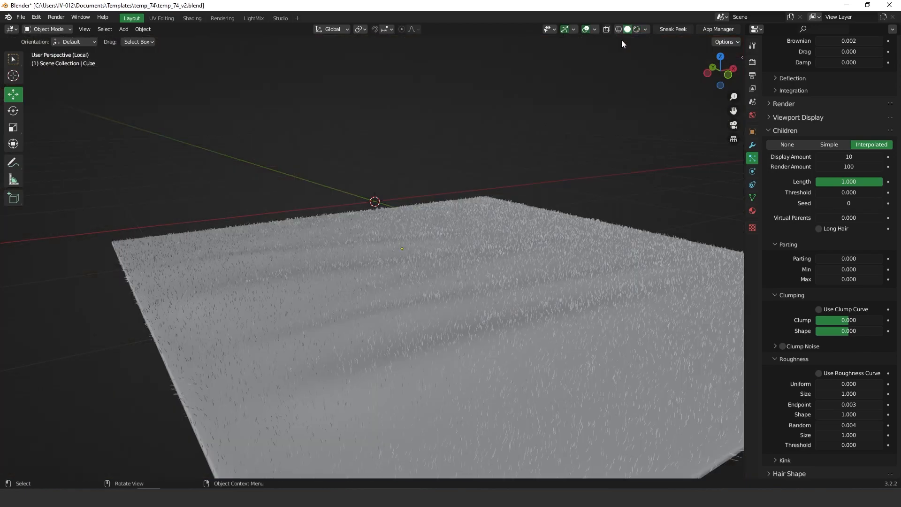
middle_drag(425, 183, 416, 227)
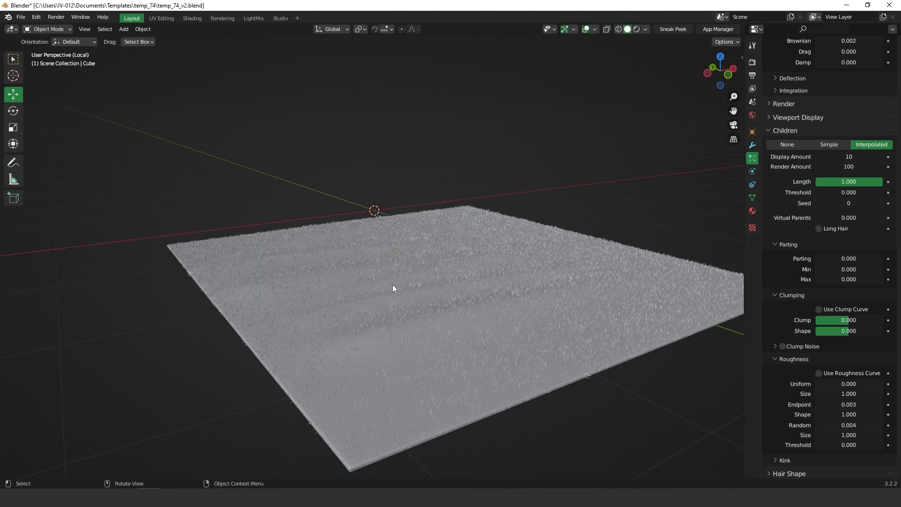
drag(2, 27, 286, 28)
click(12, 28)
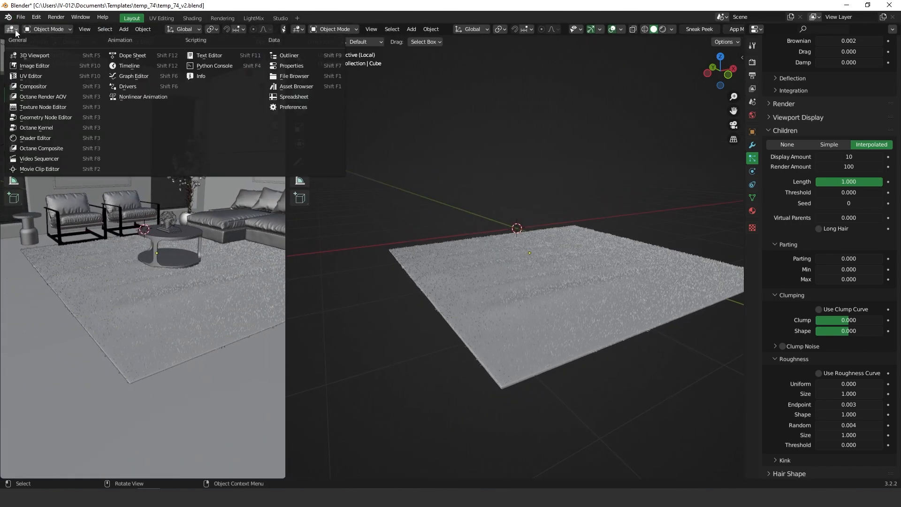
click(39, 139)
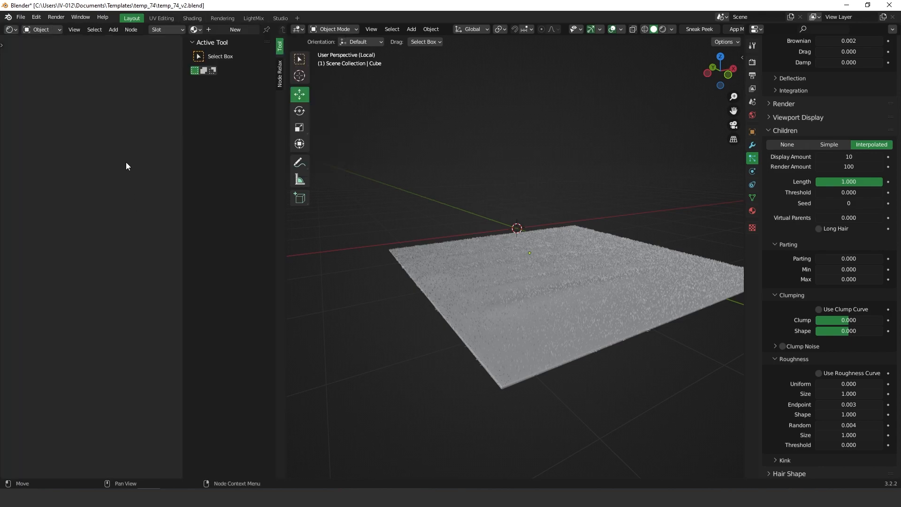
key(n)
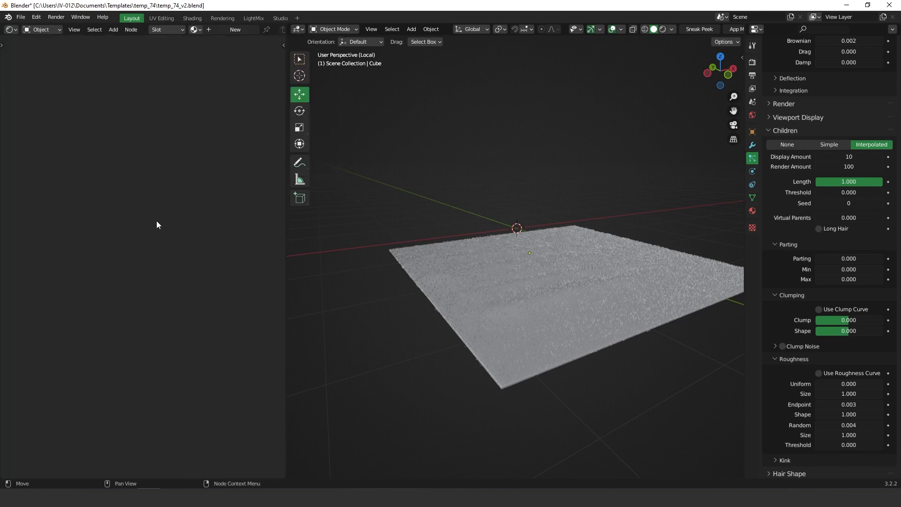
Step: Give the rug slab a new material, Material.007, and bring up the striped rug reference image
click(626, 317)
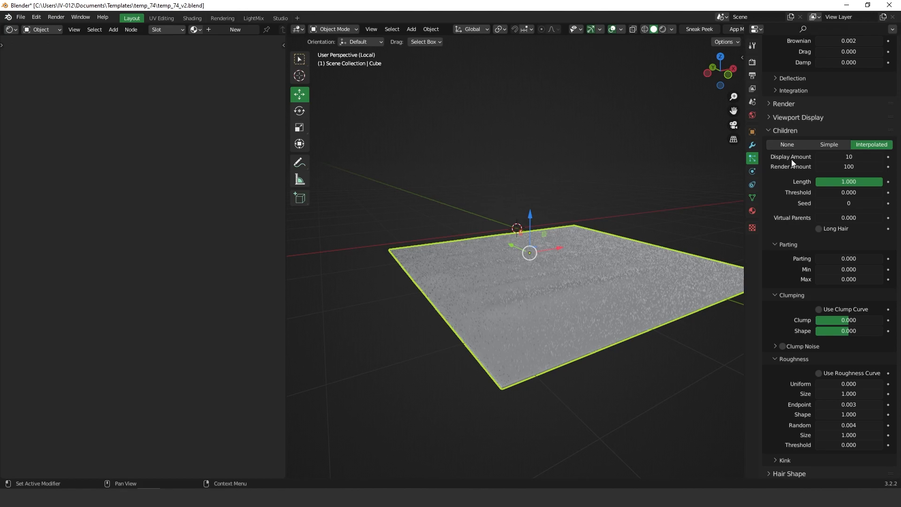
scroll(791, 155, up, 12)
click(752, 210)
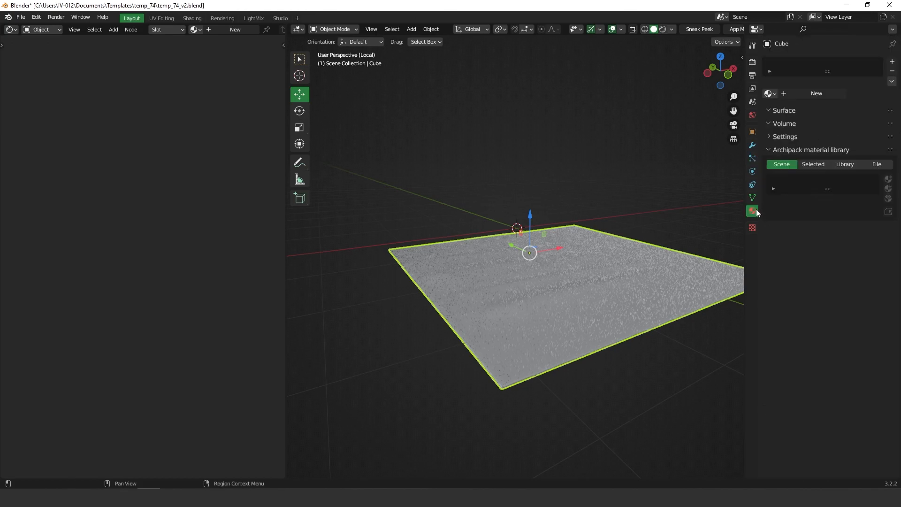
click(810, 94)
middle_drag(169, 234, 217, 158)
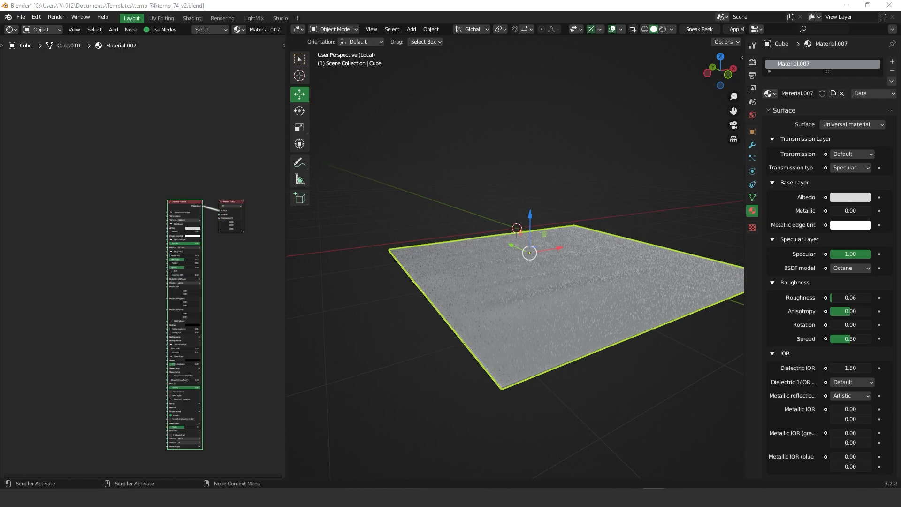
drag(0, 124, 451, 66)
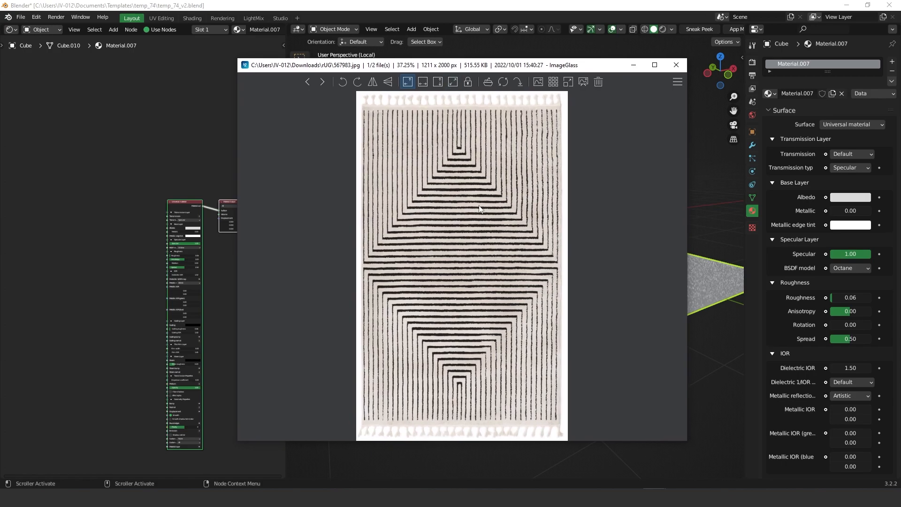
Step: Compare the striped rug photo 567983.jpg with its inverted copy invert.jpg in ImageGlass
scroll(544, 271, up, 3)
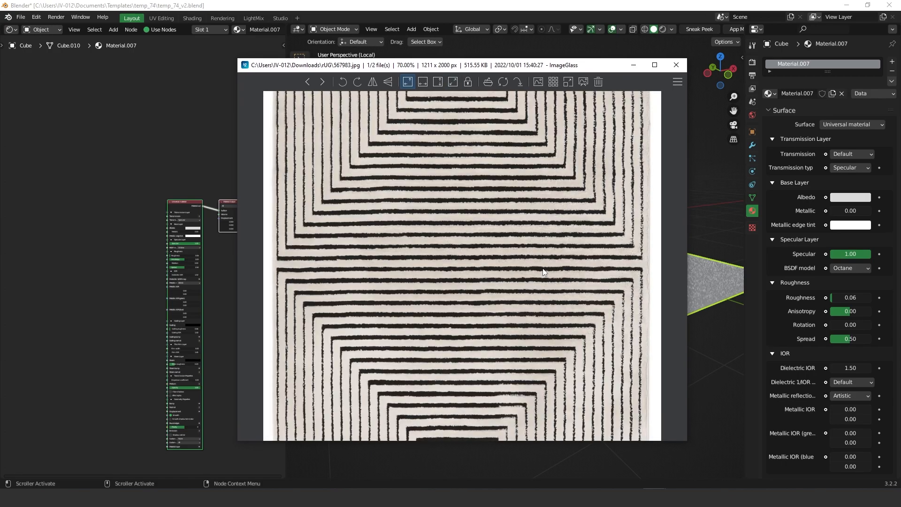
scroll(452, 184, down, 4)
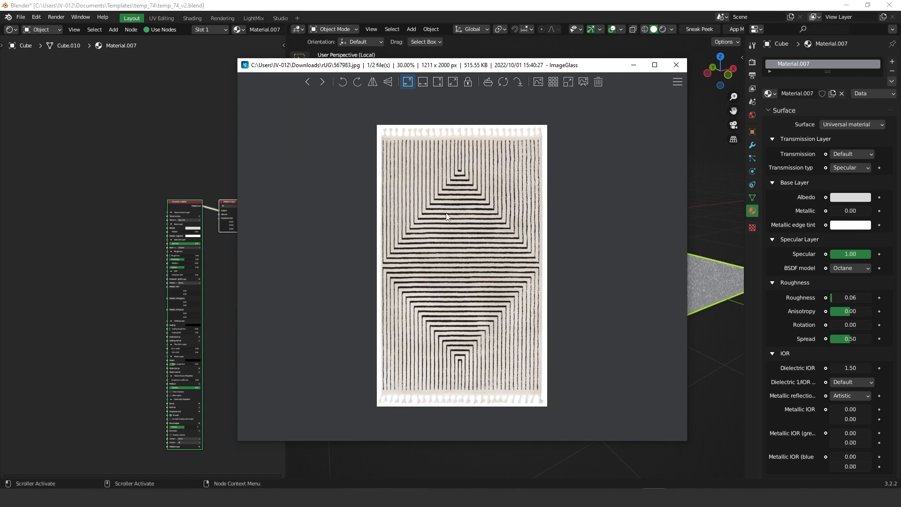
scroll(446, 216, up, 1)
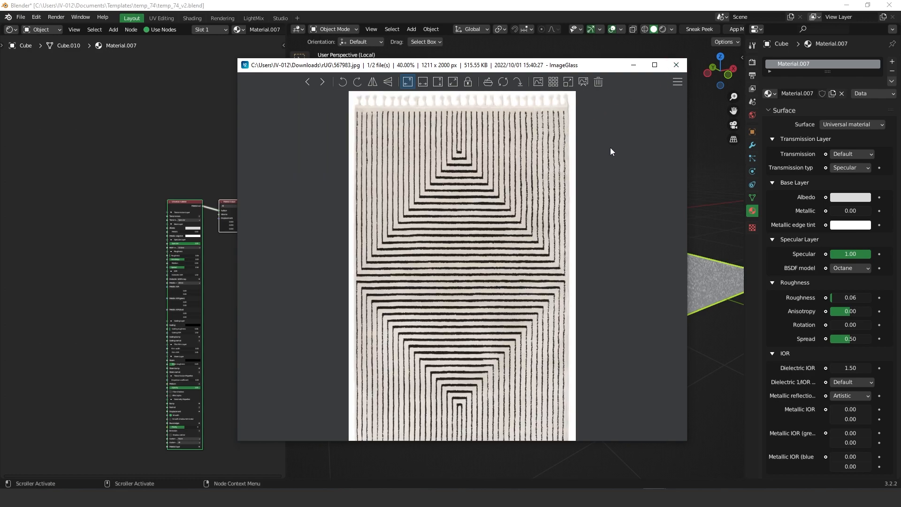
key(Right)
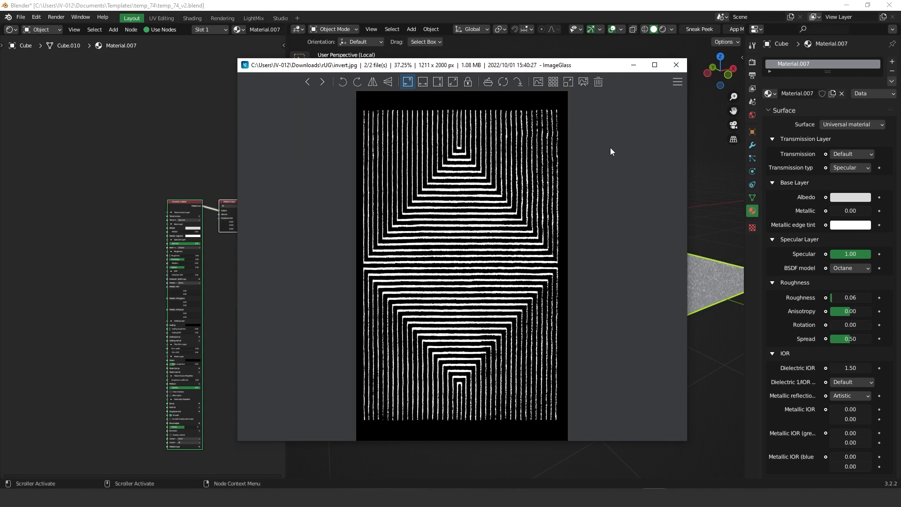
key(Left)
key(Right)
key(Left)
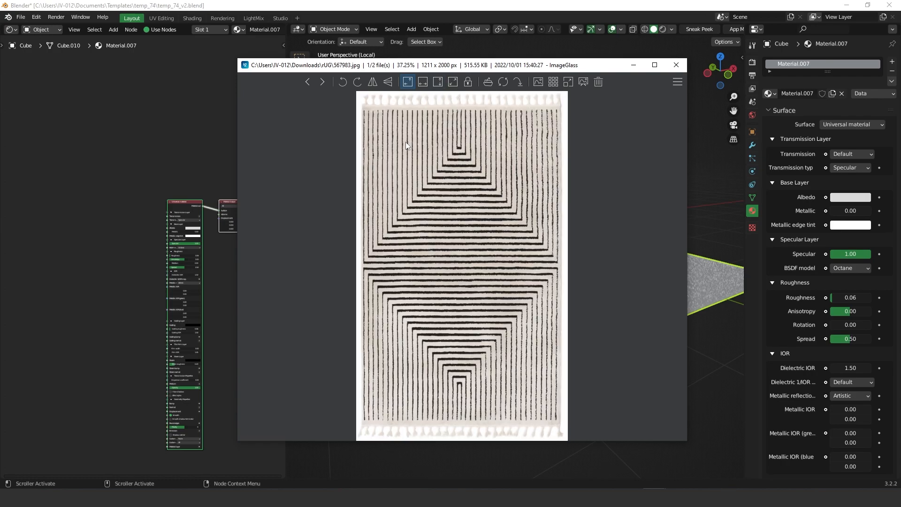
Step: Flip between the two images again, settle on the original, and switch to the 'rug high quality' results
key(Right)
key(Left)
key(Right)
key(Left)
key(Right)
key(Left)
key(alt+Tab)
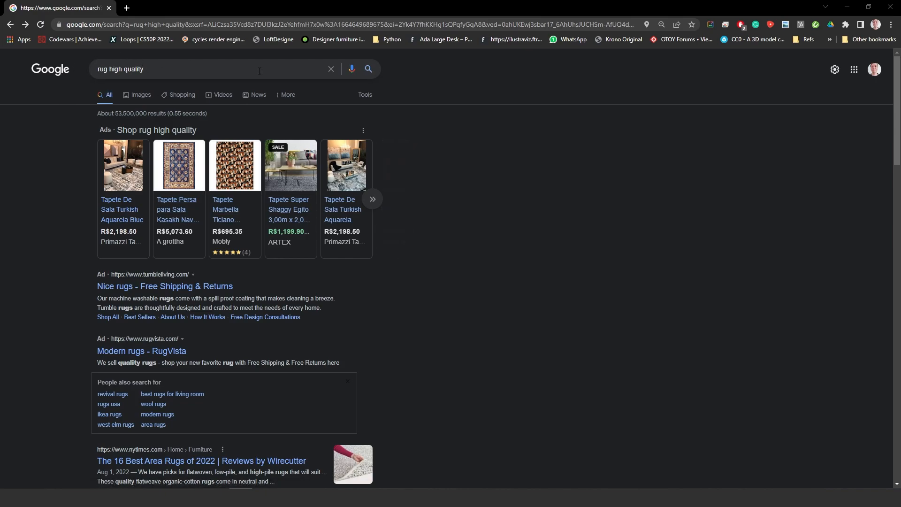
Step: Open the 'Modern rugs - RugVista' ad from the Google results
scroll(506, 292, down, 1)
scroll(507, 292, down, 3)
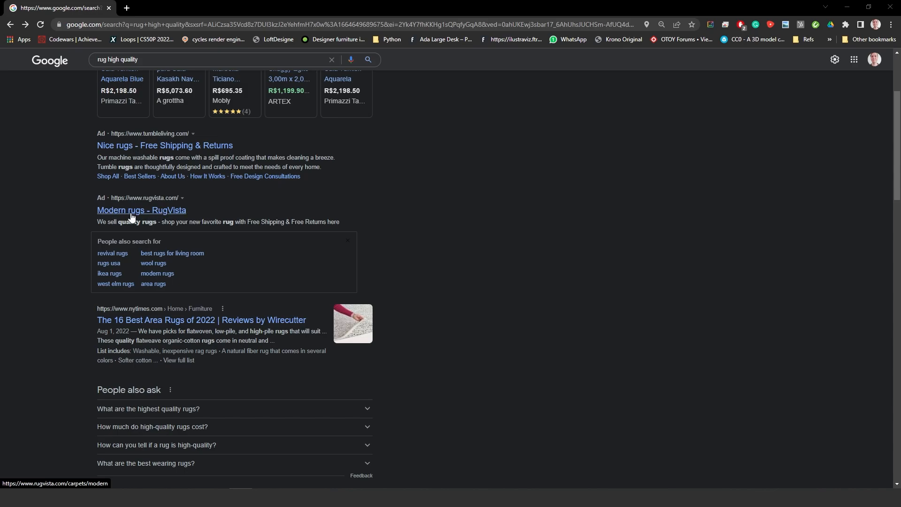
click(150, 212)
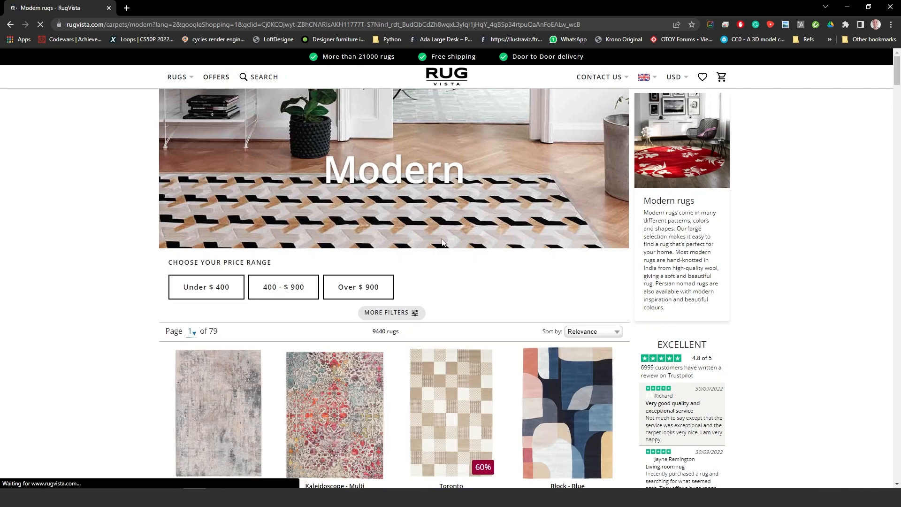
Step: Open the Leia - Green rug product and inspect its photo in the full-screen lightbox
scroll(441, 241, down, 3)
scroll(441, 241, down, 2)
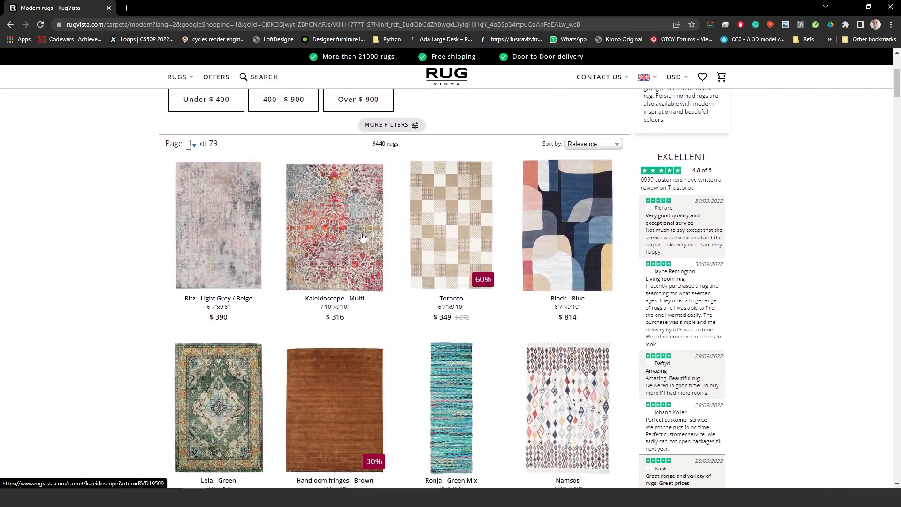
click(218, 404)
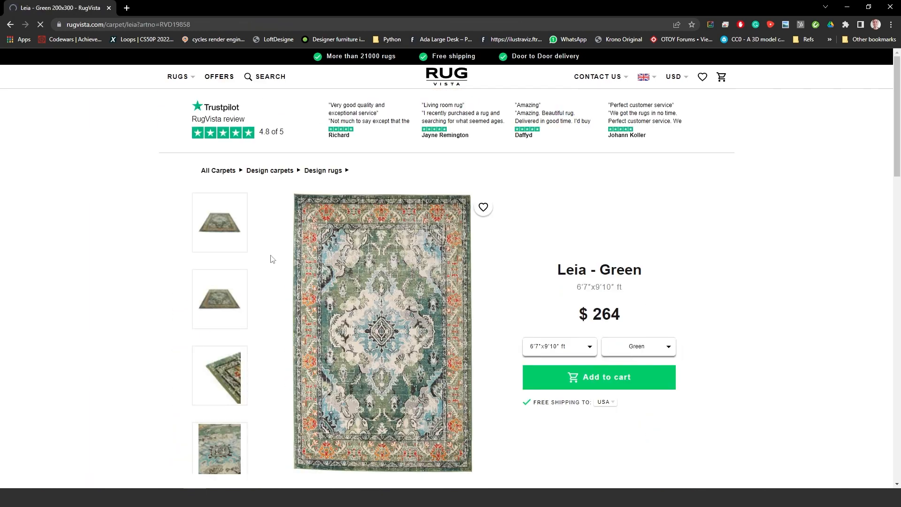
click(387, 276)
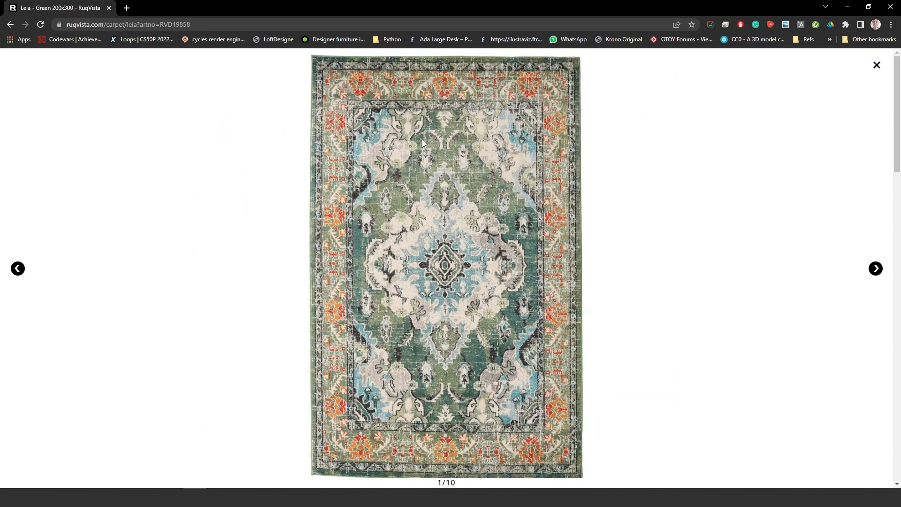
scroll(449, 233, down, 2)
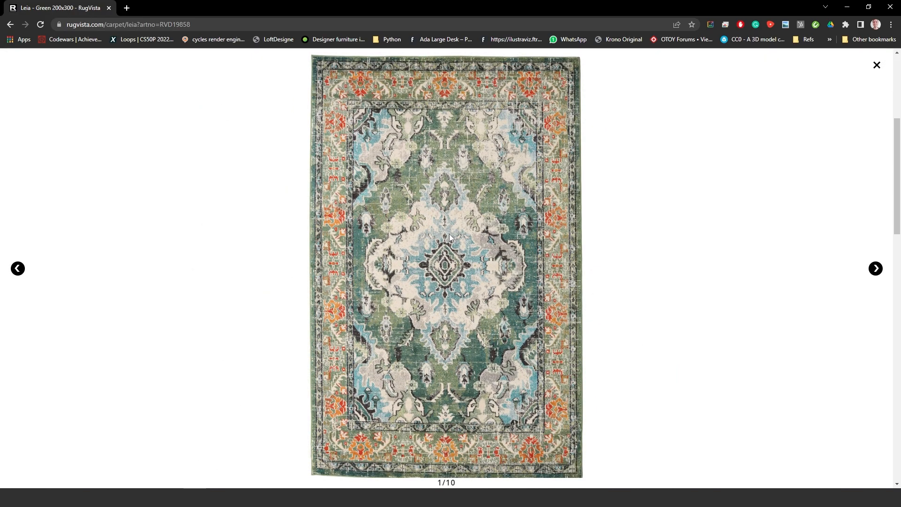
right_click(449, 228)
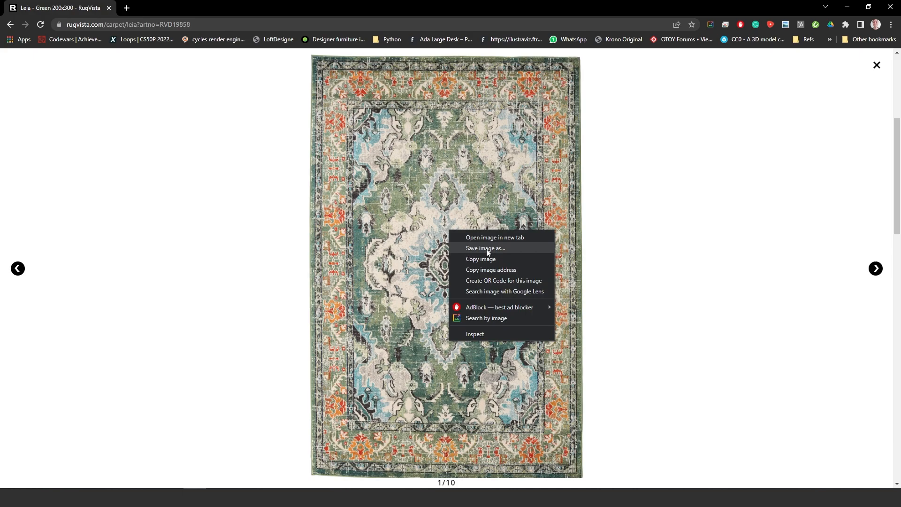
click(707, 179)
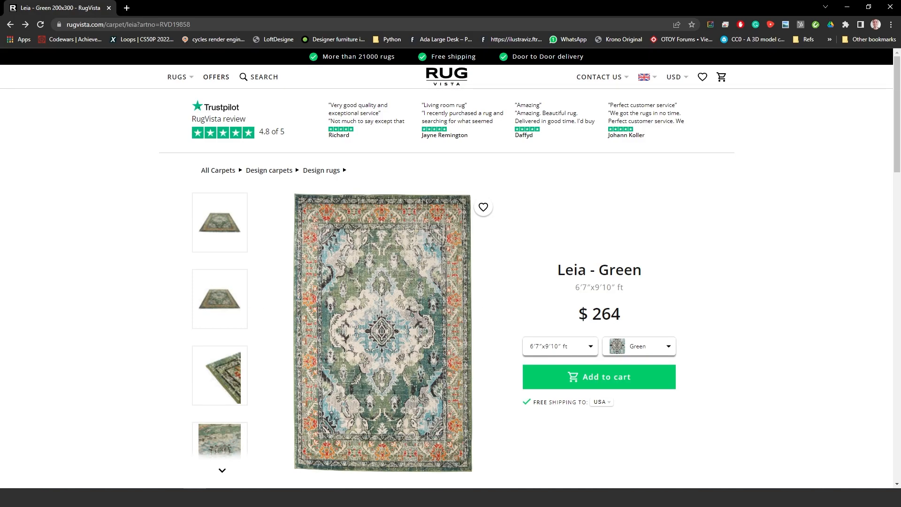
Step: Return to the modern rugs listing, browse the grid, and close Chrome
click(10, 23)
scroll(609, 344, down, 9)
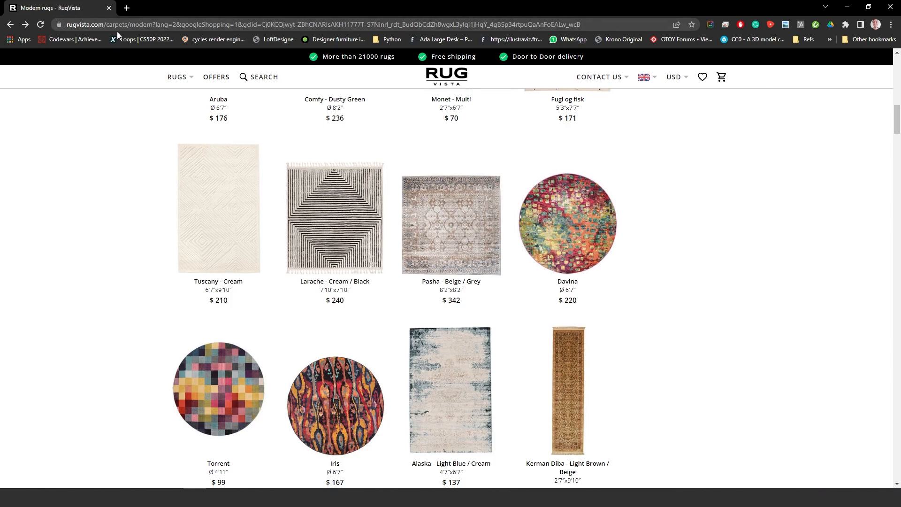
scroll(307, 398, down, 1)
scroll(307, 398, up, 8)
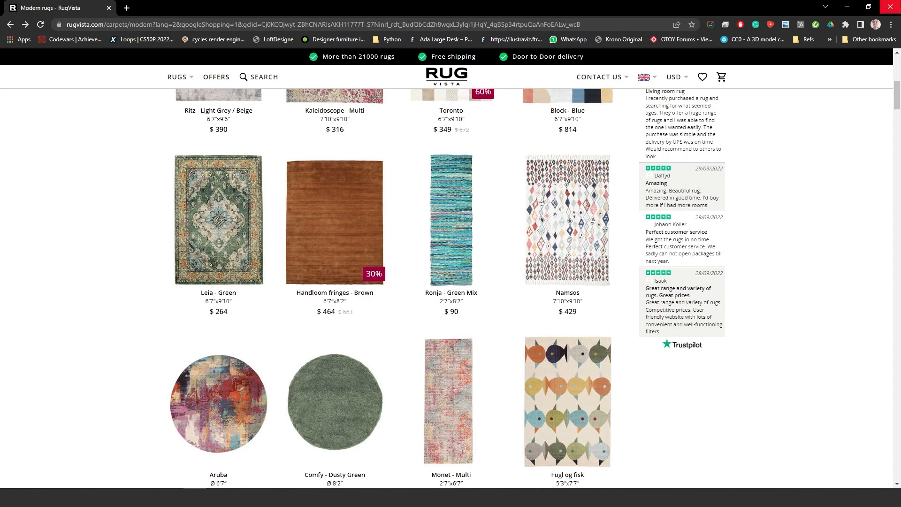
click(889, 7)
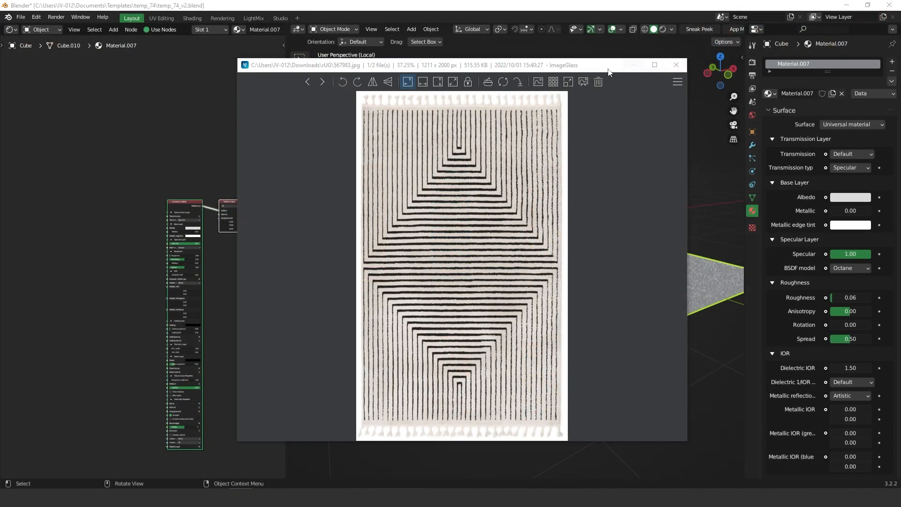
Step: Close ImageGlass, drop 567983.jpg in as an Image Tex node, and connect it to Albedo
drag(570, 67, 441, 67)
click(547, 67)
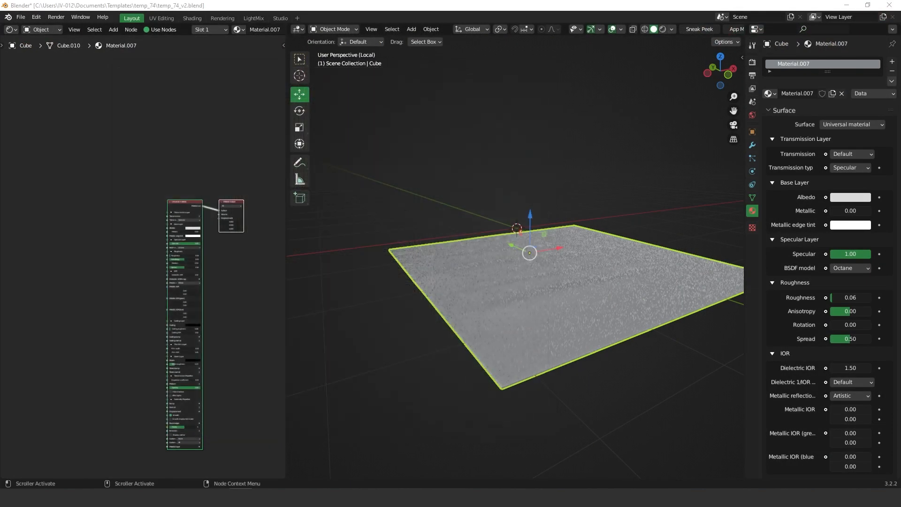
drag(122, 223, 141, 230)
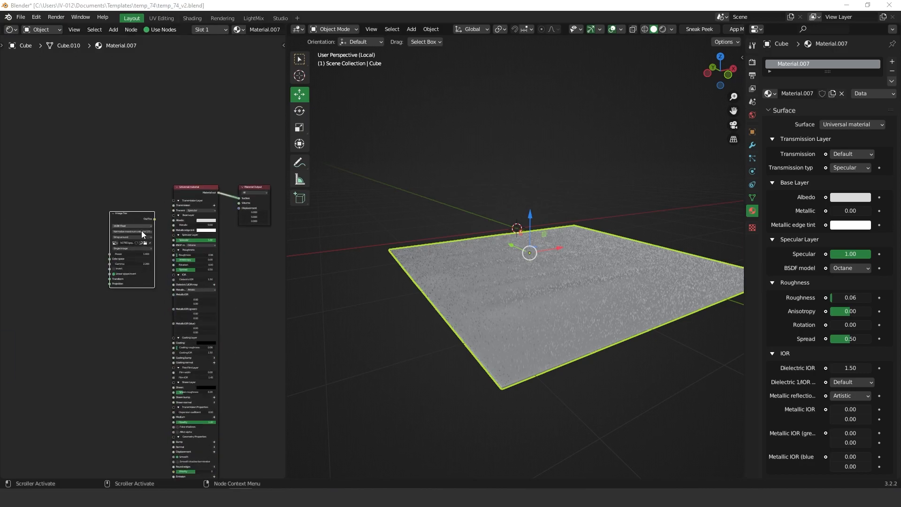
scroll(142, 230, up, 5)
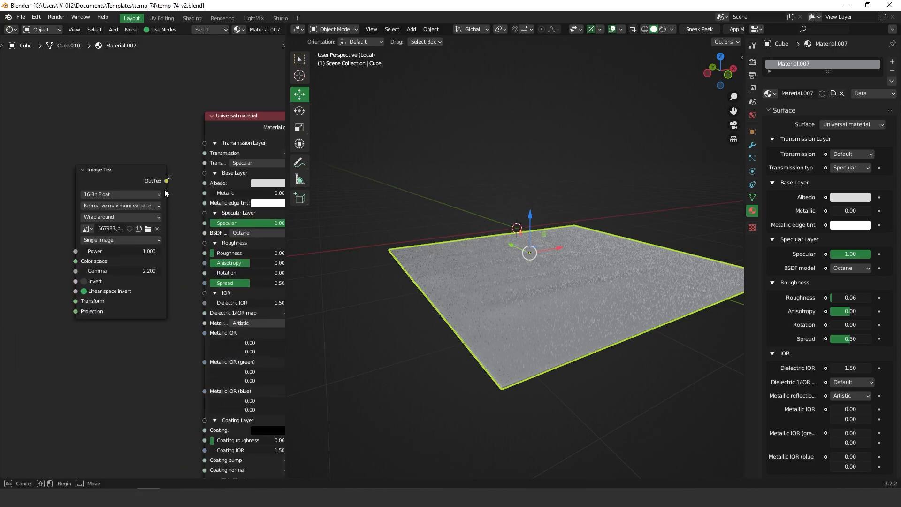
drag(167, 181, 207, 186)
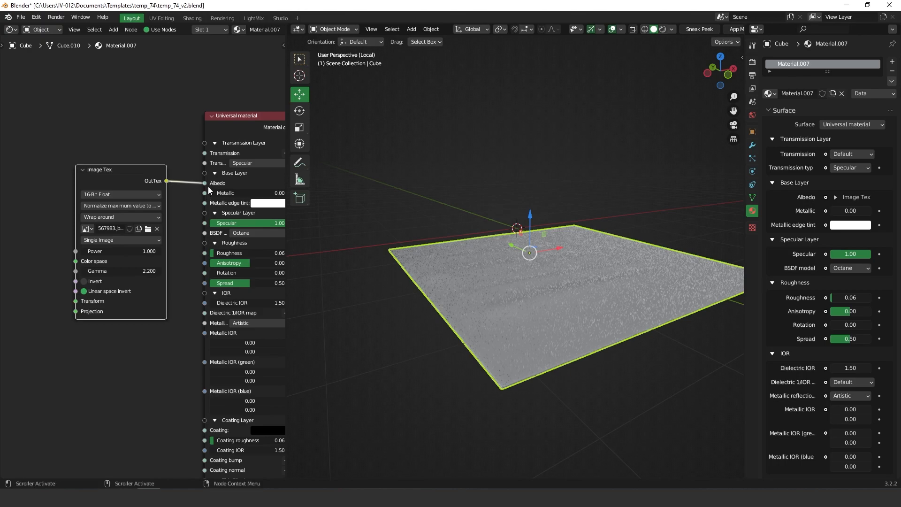
middle_drag(628, 247, 647, 225)
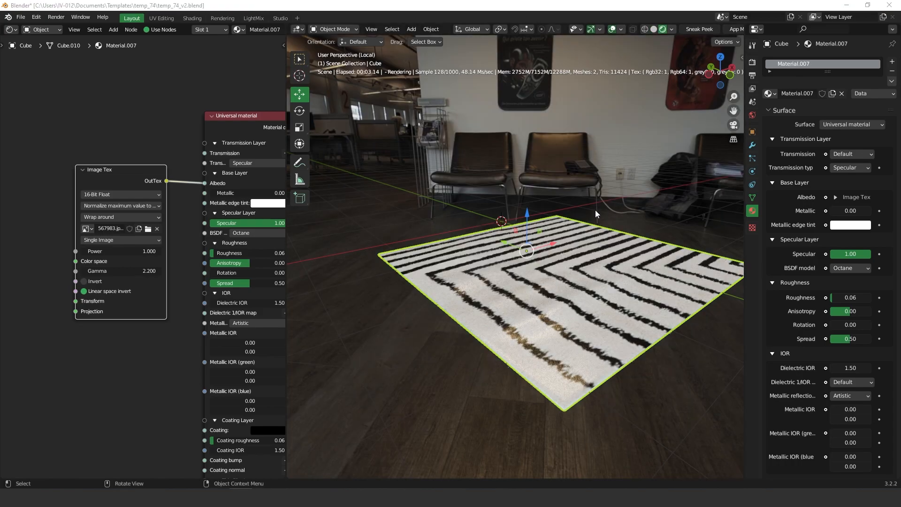
Step: Show the rug's hair particle settings (2500 hairs, 1.5 cm), then go to UV Editing
middle_drag(590, 253, 578, 282)
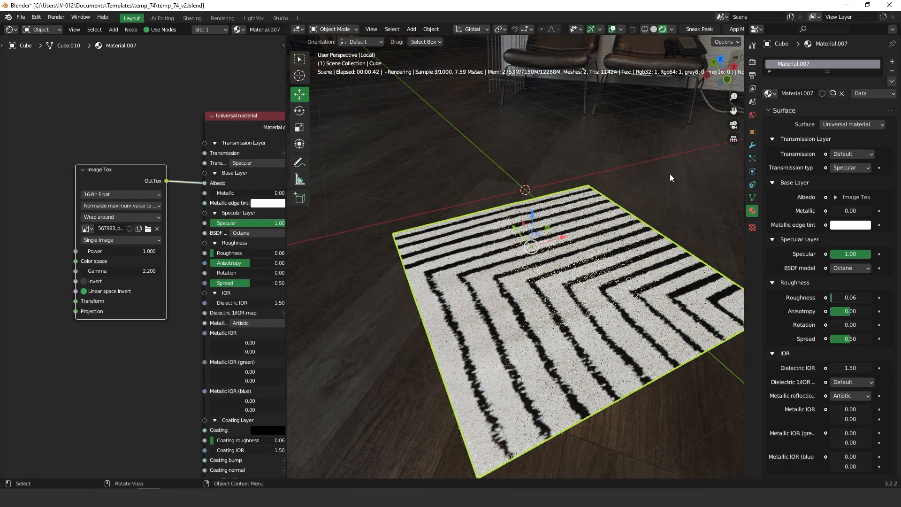
click(753, 146)
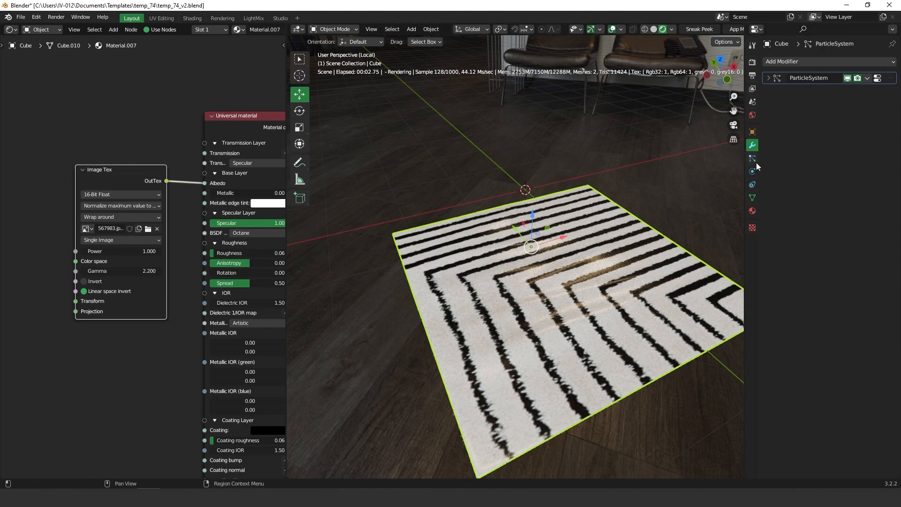
click(751, 158)
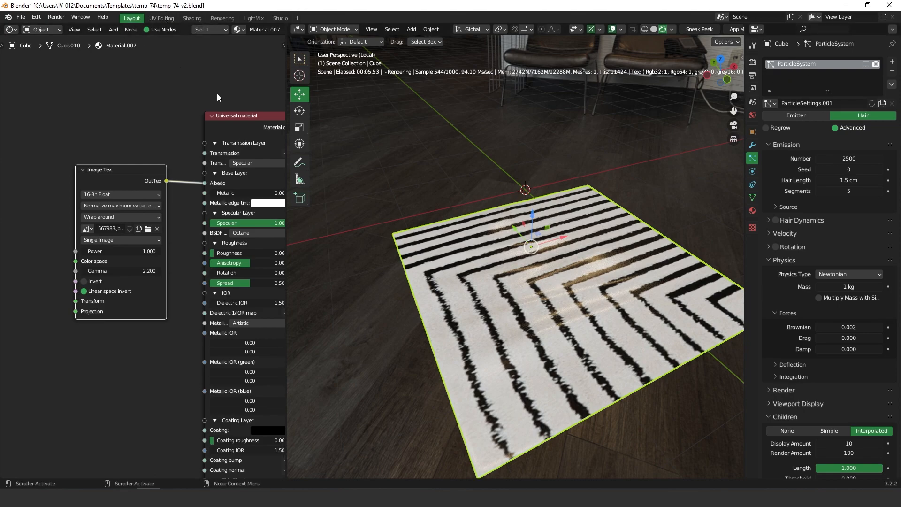
click(164, 18)
Step: Put the isolated rug plane in Edit Mode, select all faces, and view it from the top
key(ctrl+Tab)
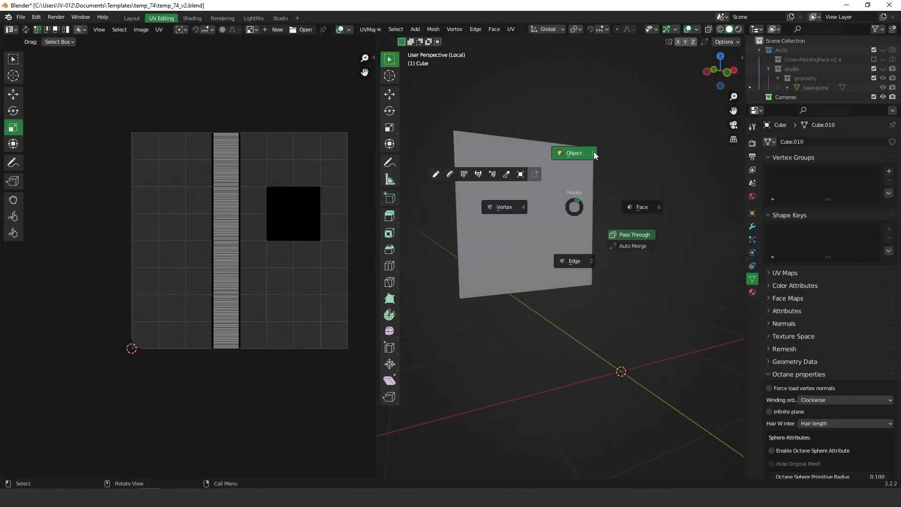
click(592, 152)
key(KP_Divide)
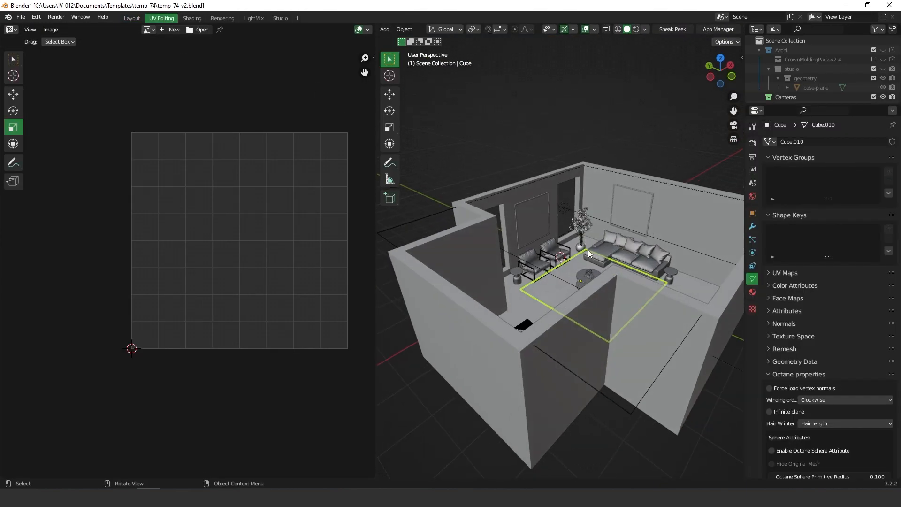
key(KP_Divide)
key(ctrl+Tab)
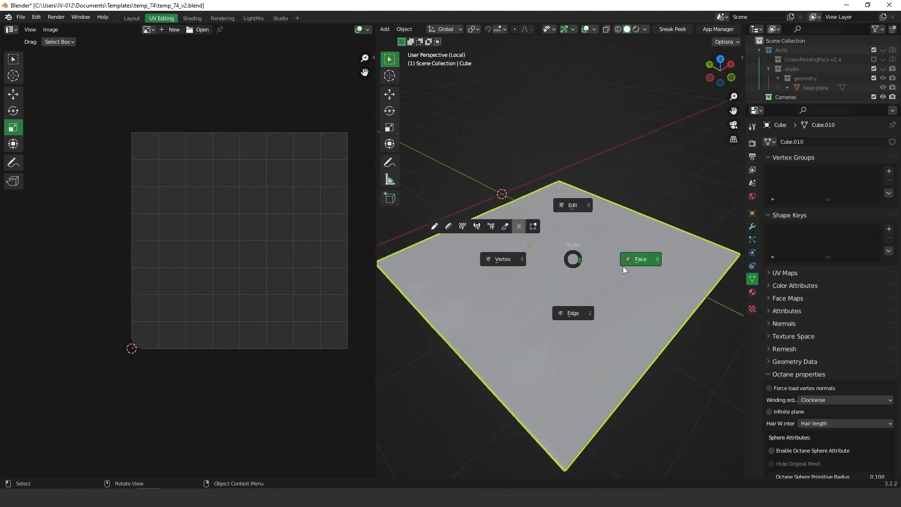
click(631, 261)
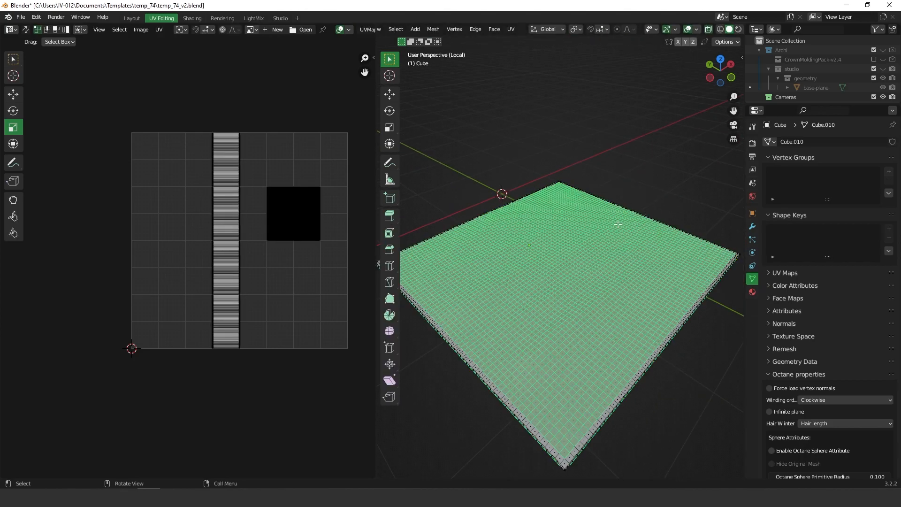
key(a)
middle_drag(582, 257, 568, 272)
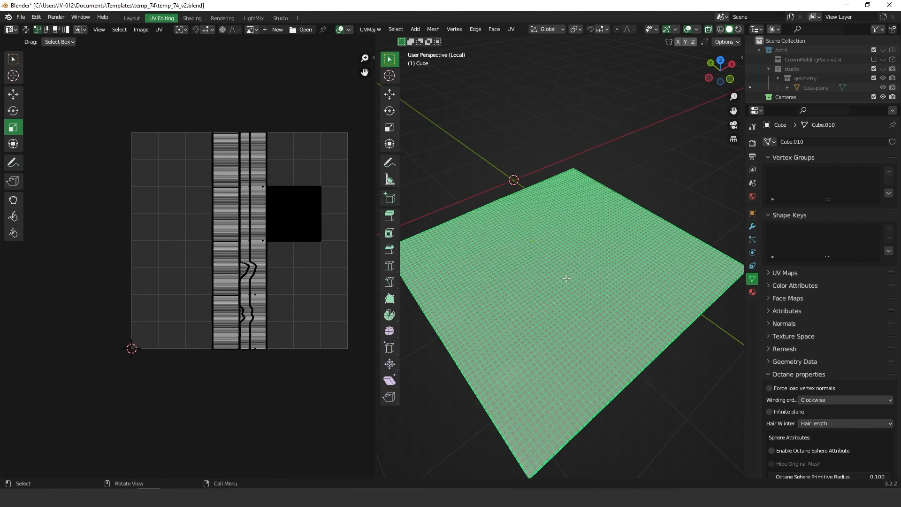
key(KP_7)
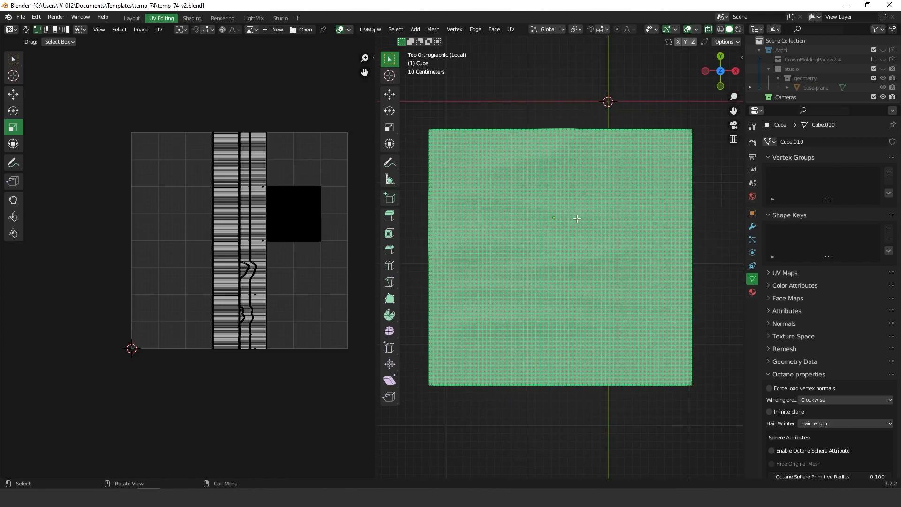
Step: Unwrap the rug with Smart UV Project and zoom into the resulting UV layout
key(u)
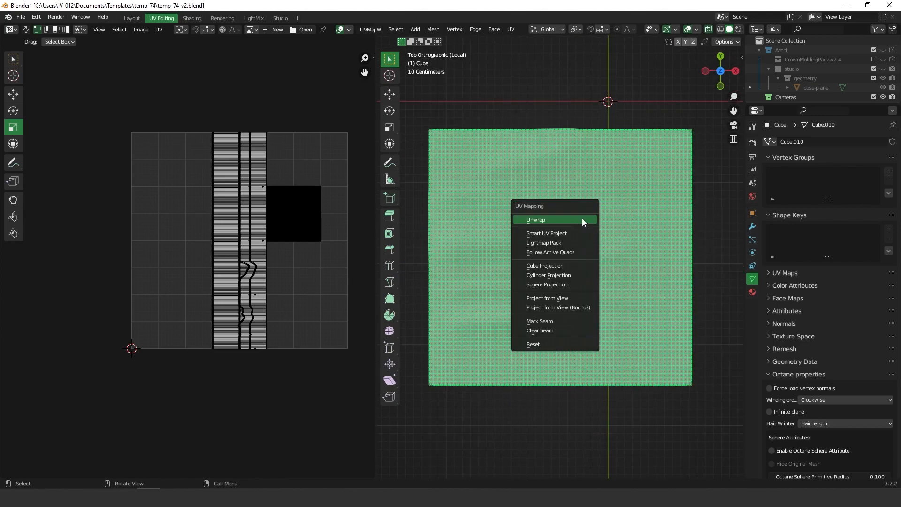
click(554, 233)
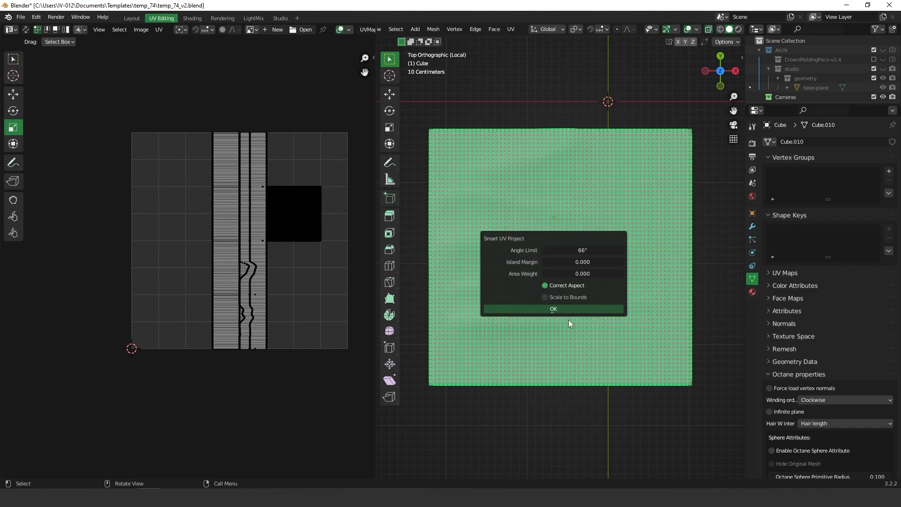
click(557, 308)
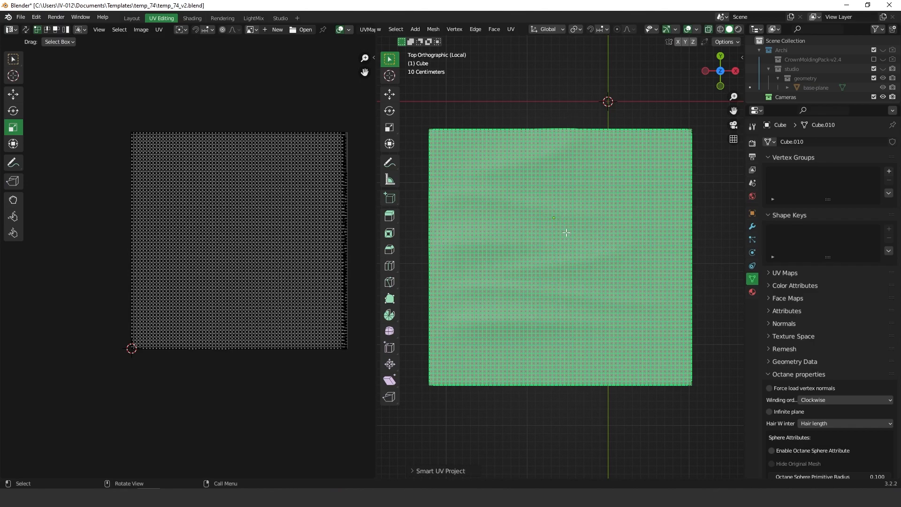
ctrl+middle_drag(244, 253, 193, 355)
ctrl+middle_drag(265, 215, 360, 158)
middle_drag(328, 289, 146, 263)
ctrl+middle_drag(258, 245, 336, 115)
ctrl+middle_drag(318, 261, 269, 265)
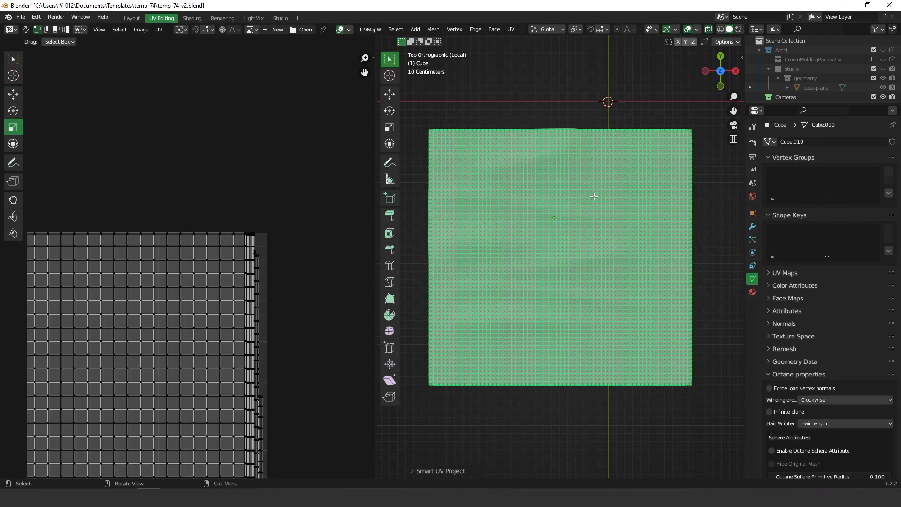
Step: Re-unwrap the rug with Project from View and select all UVs
key(u)
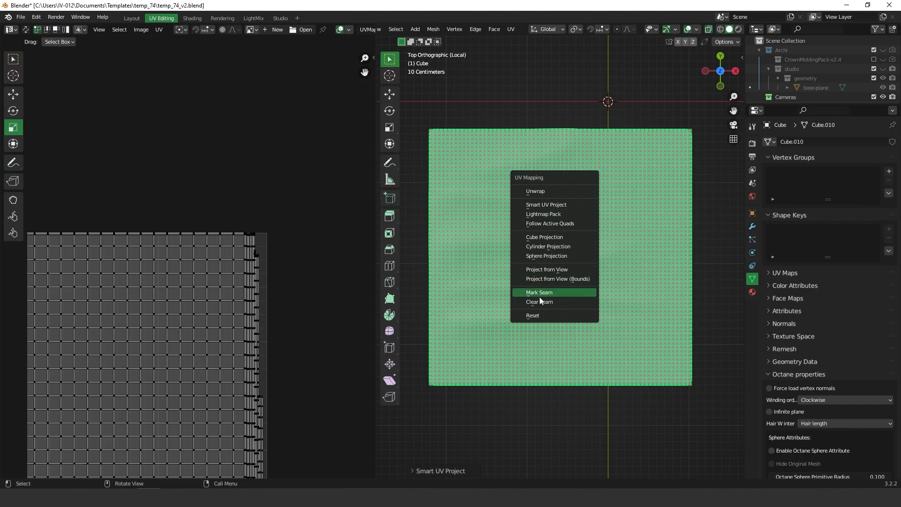
click(561, 269)
scroll(233, 352, down, 5)
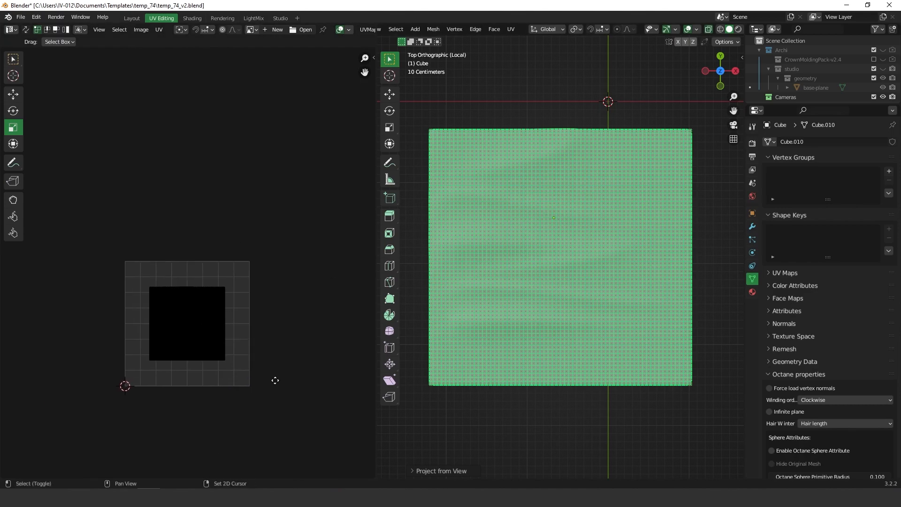
key(a)
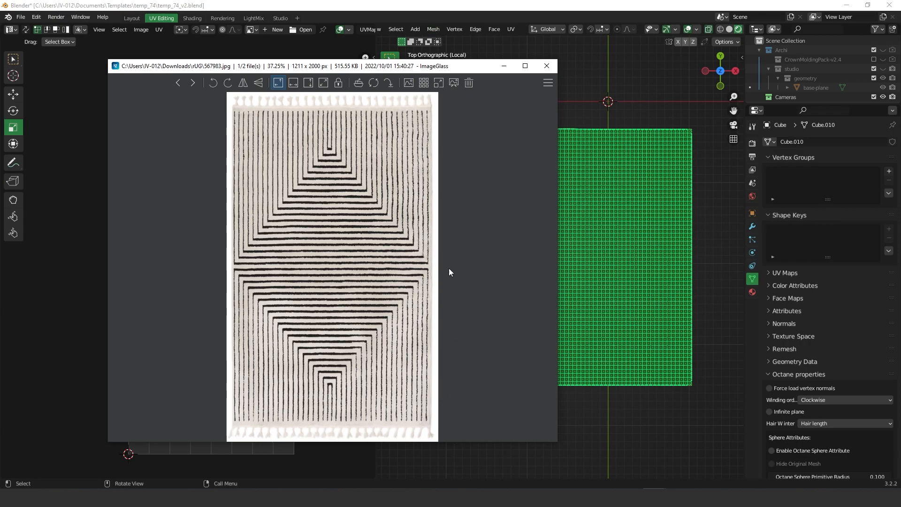
Step: Drag the ImageGlass rug photo window off the left edge of the screen
drag(447, 68, 0, 103)
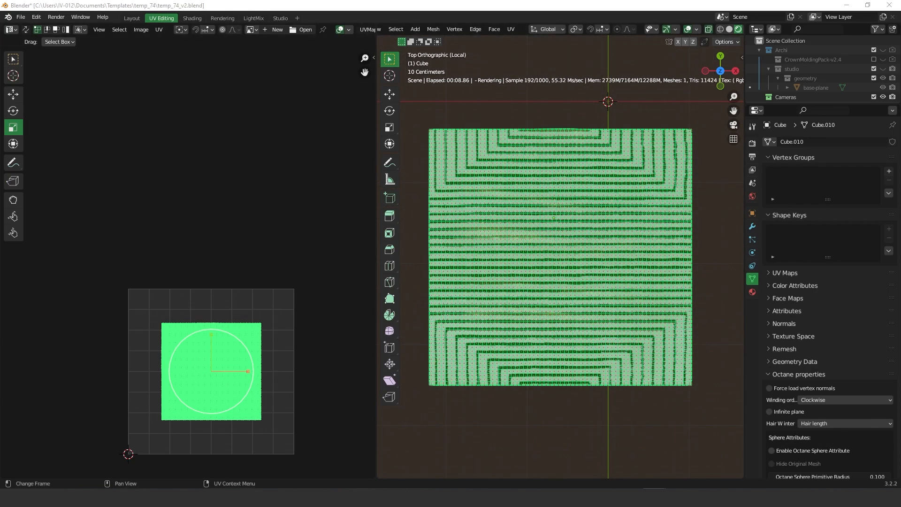
Step: Scale the rug's UV island up about 1.6× in Y and X, then return to Object Mode
drag(213, 334, 215, 310)
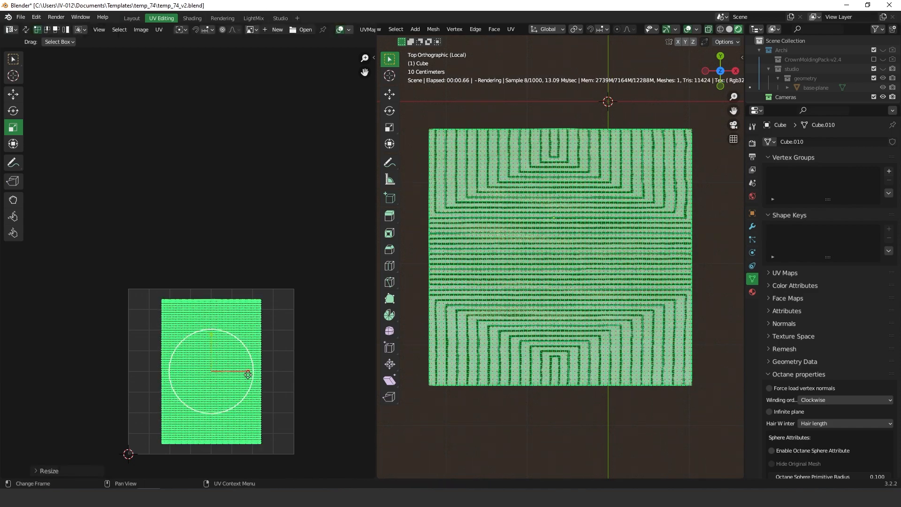
mouse_move(249, 369)
mouse_down()
mouse_move(241, 369)
mouse_move(264, 370)
mouse_move(255, 381)
mouse_up()
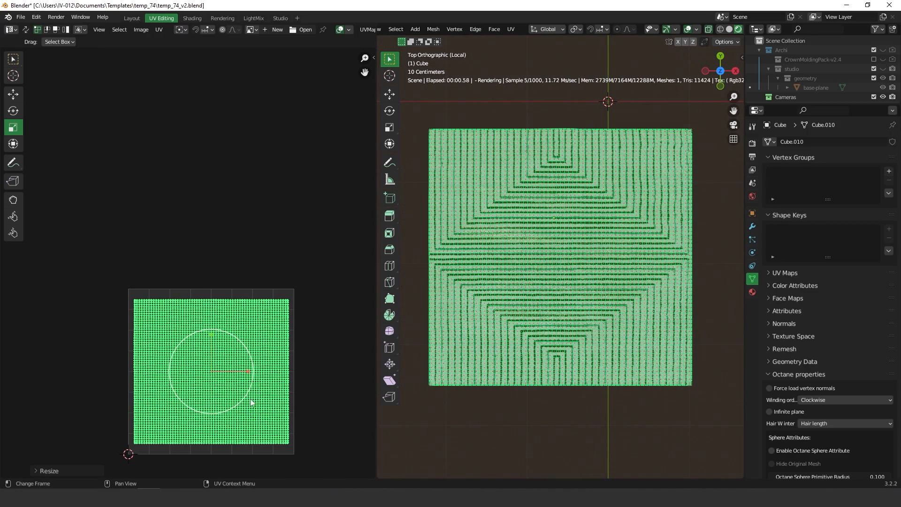
scroll(548, 203, down, 1)
middle_drag(547, 203, 571, 170)
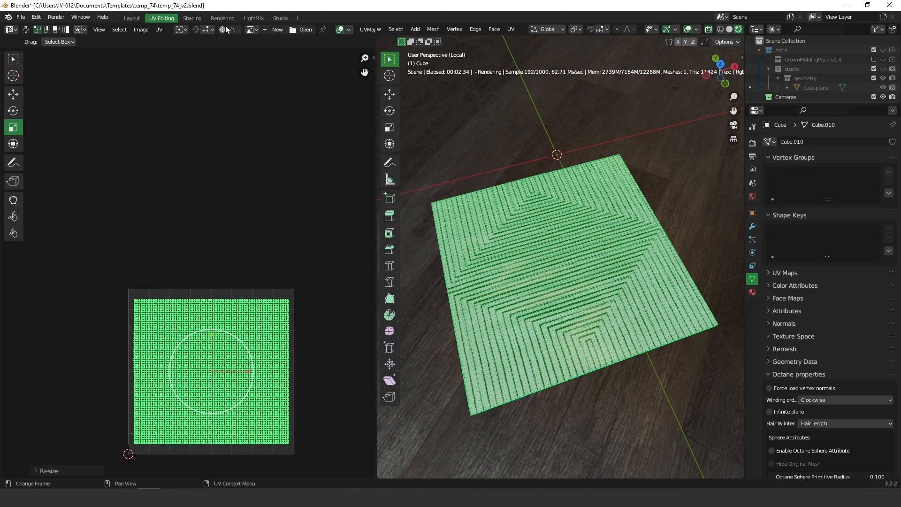
key(ctrl+Tab)
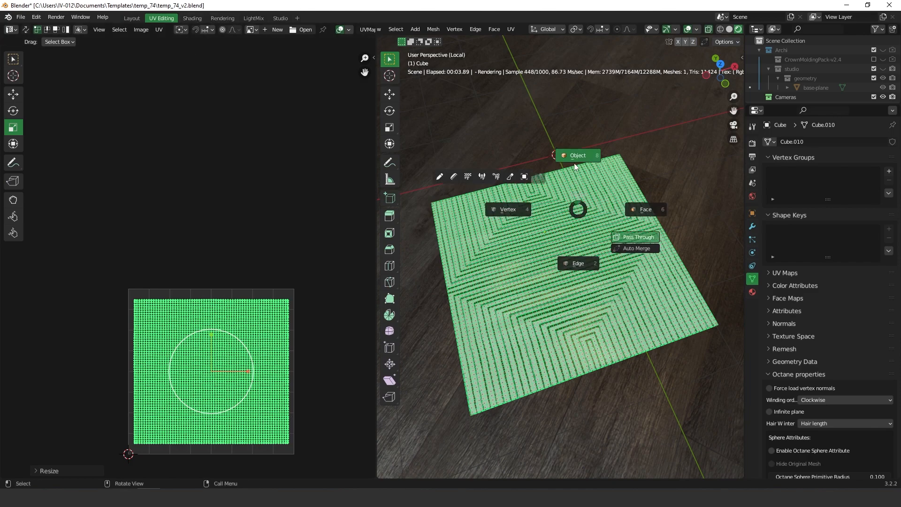
click(553, 235)
middle_drag(553, 236, 531, 244)
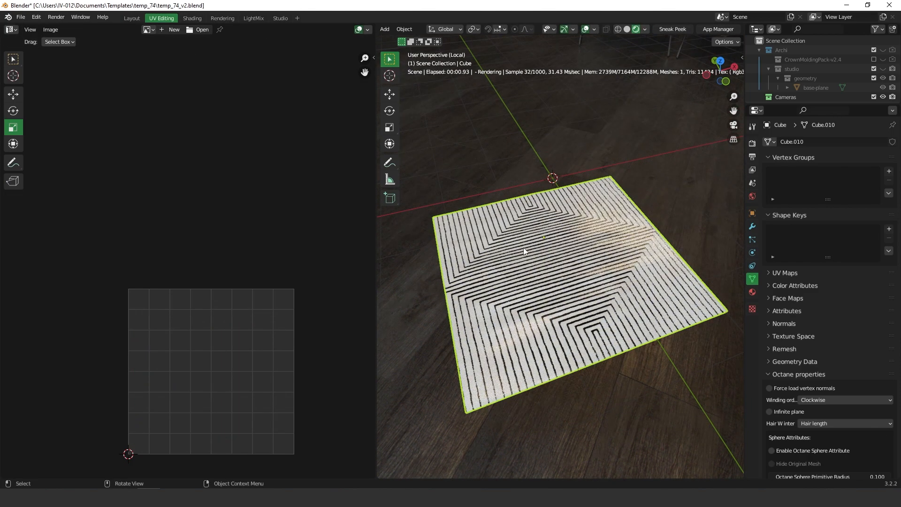
Step: In the Shading workspace, set the rug material's Roughness to 0.61 and Specular to 0.16
click(192, 18)
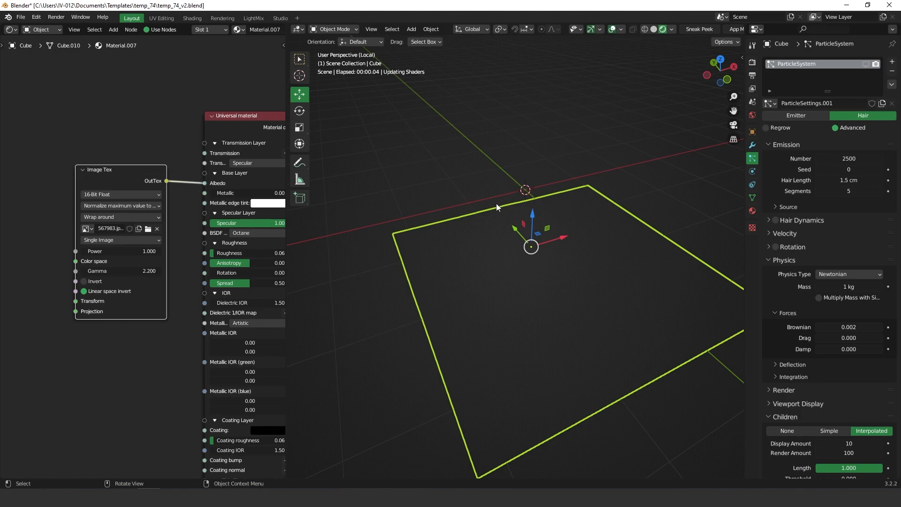
middle_drag(130, 252, 110, 244)
click(142, 85)
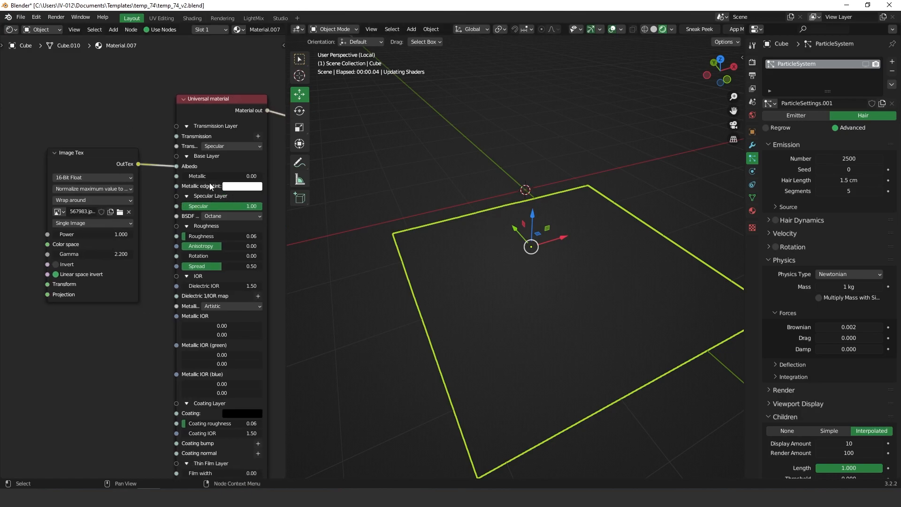
drag(193, 239, 245, 248)
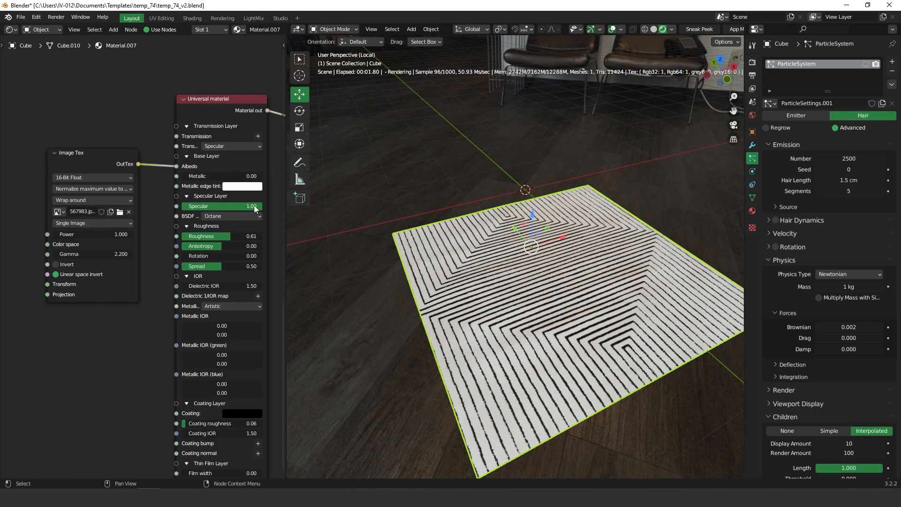
drag(252, 207, 172, 214)
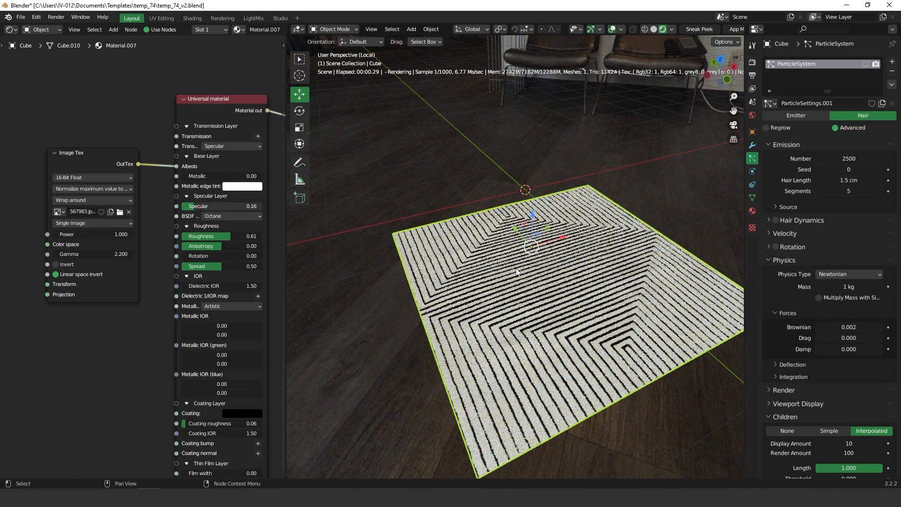
Step: Orbit around the rug to check the matte look and move the Image Tex node left
middle_drag(530, 229, 539, 195)
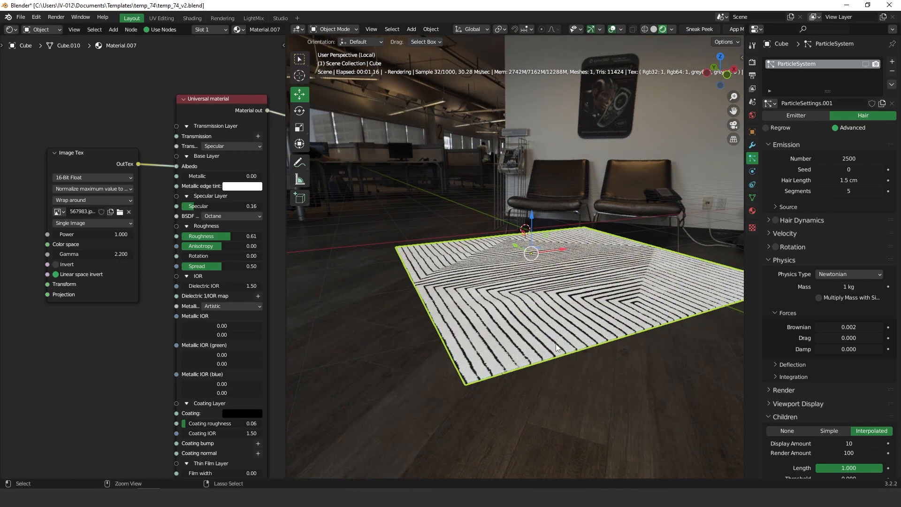
scroll(516, 244, up, 5)
middle_drag(516, 245, 389, 269)
drag(99, 159, 248, 201)
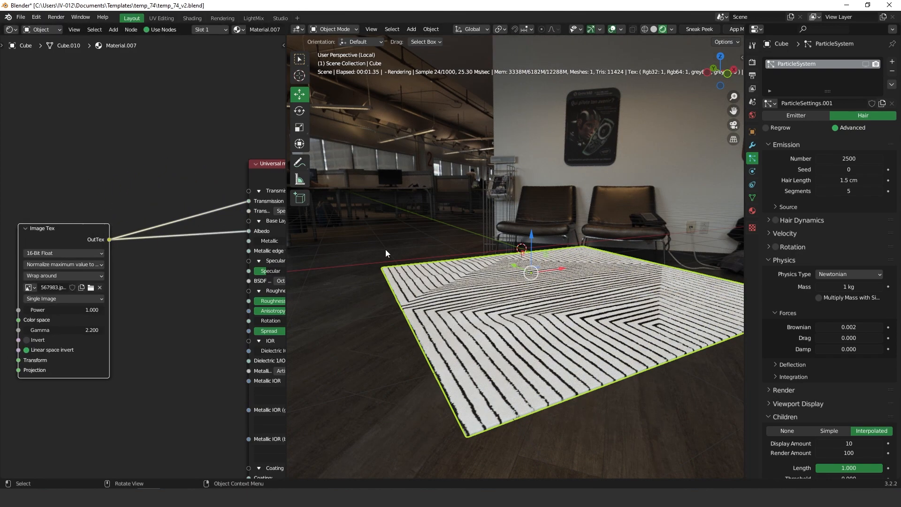
Step: Show the hair fur in the viewport and set the Children display amount to 200
middle_drag(146, 217, 88, 225)
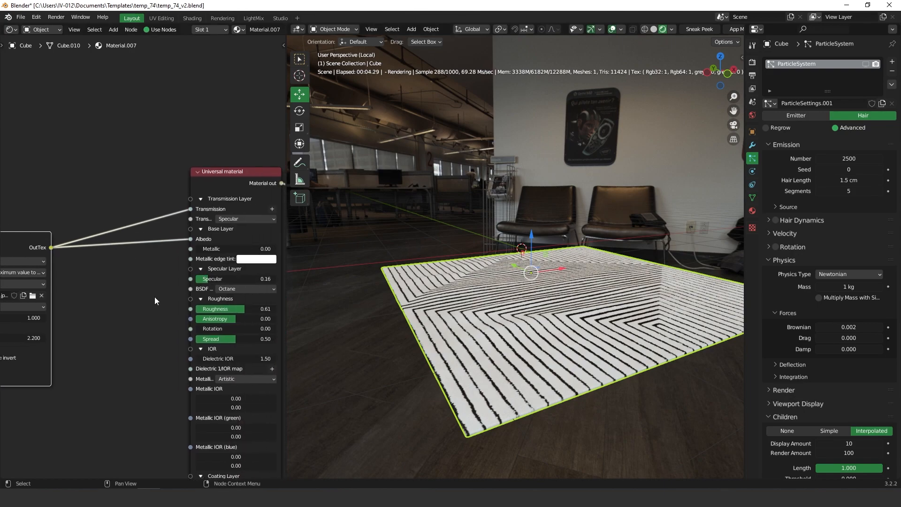
middle_drag(505, 224, 544, 224)
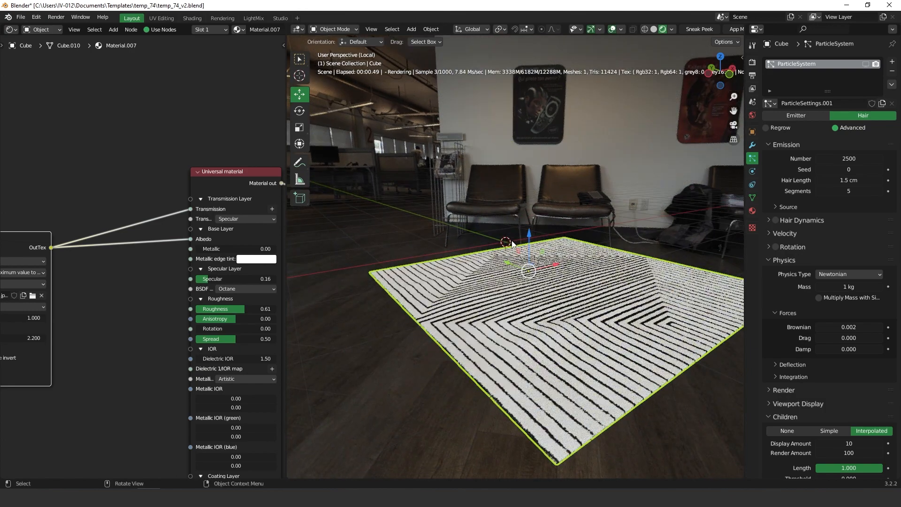
click(865, 64)
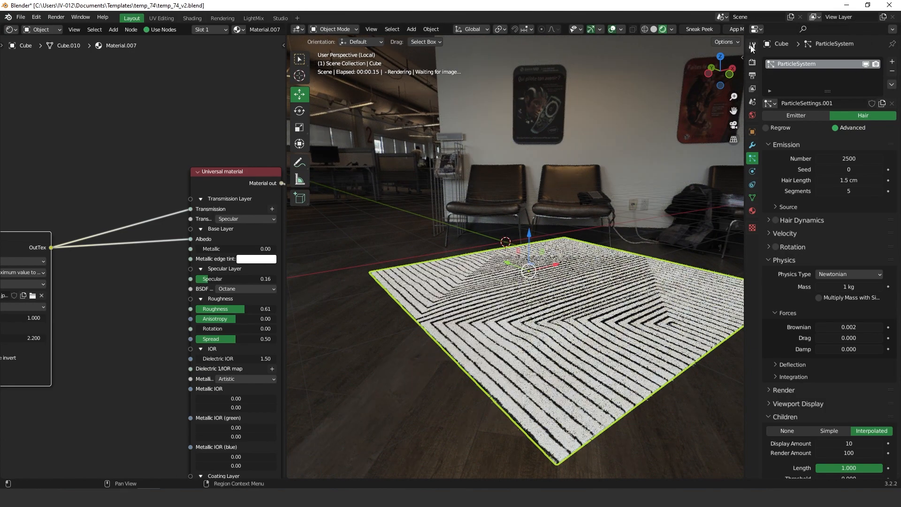
middle_drag(560, 320, 566, 293)
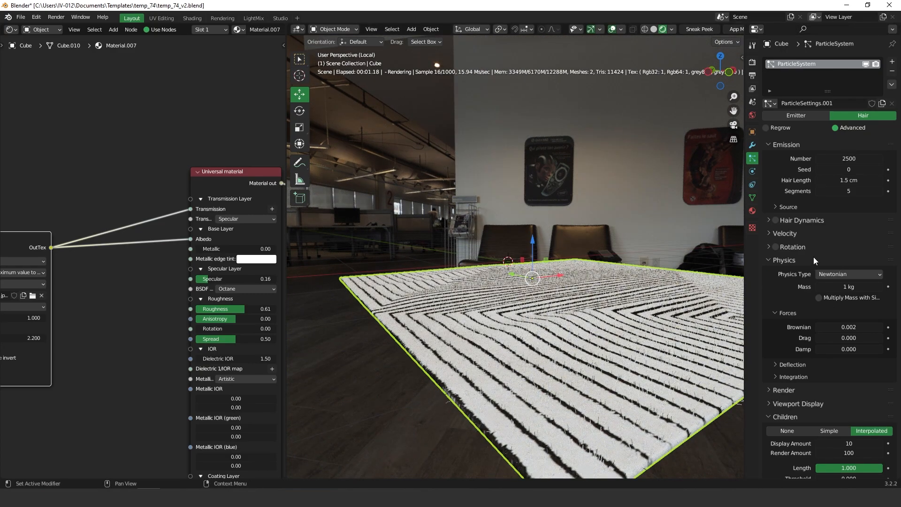
scroll(831, 356, down, 8)
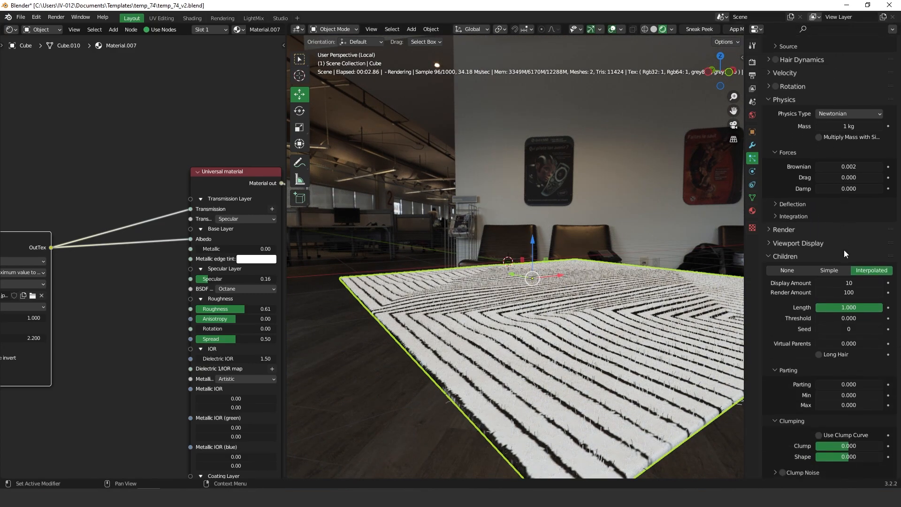
click(836, 282)
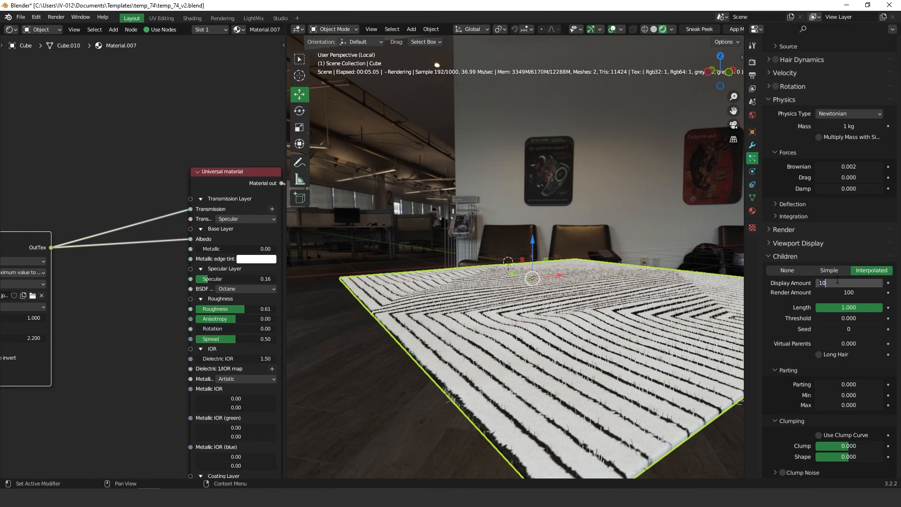
text(200)
key(Return)
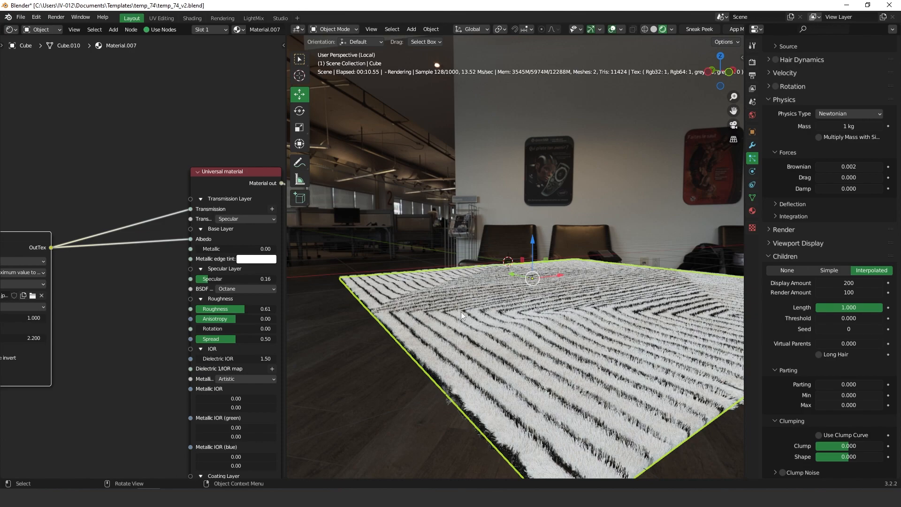
click(412, 185)
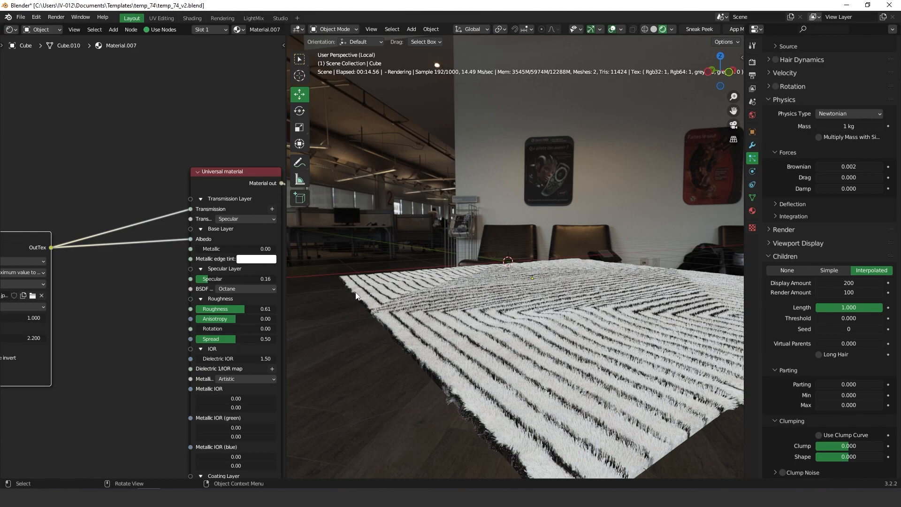
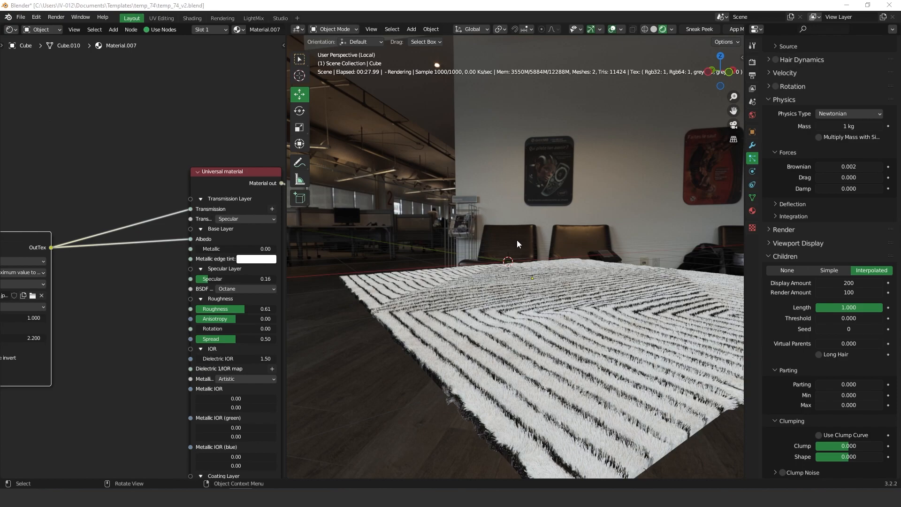
Step: Shorten the rug's Hair Length to 1 cm
scroll(797, 129, up, 5)
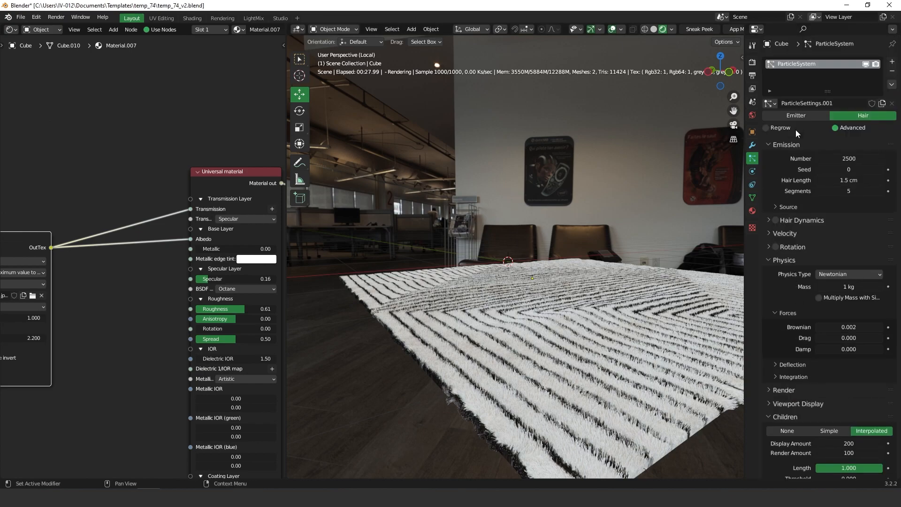
double_click(844, 181)
text(1)
key(Return)
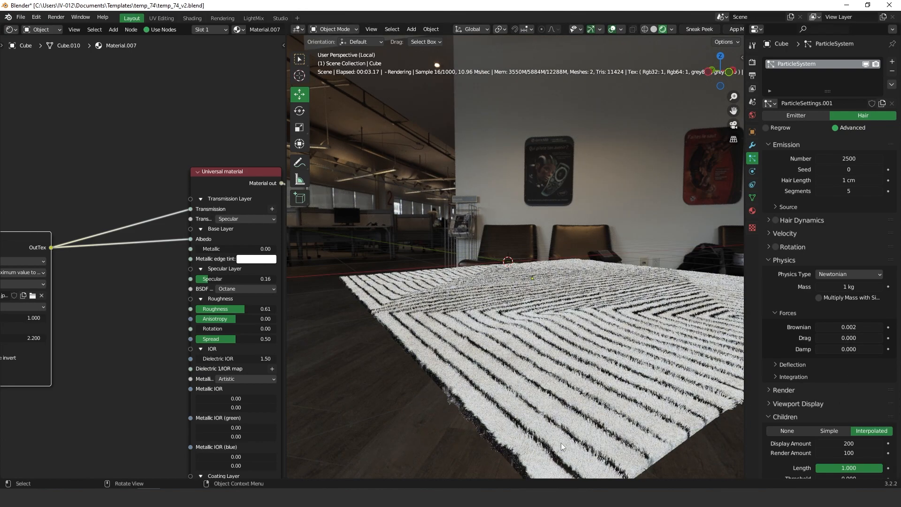
Step: Inspect the shorter hair up close in front orthographic view, then select the children display amount
key(KP_1)
mouse_move(512, 258)
ctrl+middle_down()
mouse_move(573, 227)
mouse_move(412, 245)
mouse_move(561, 217)
mouse_move(565, 302)
mouse_move(513, 271)
ctrl+middle_up()
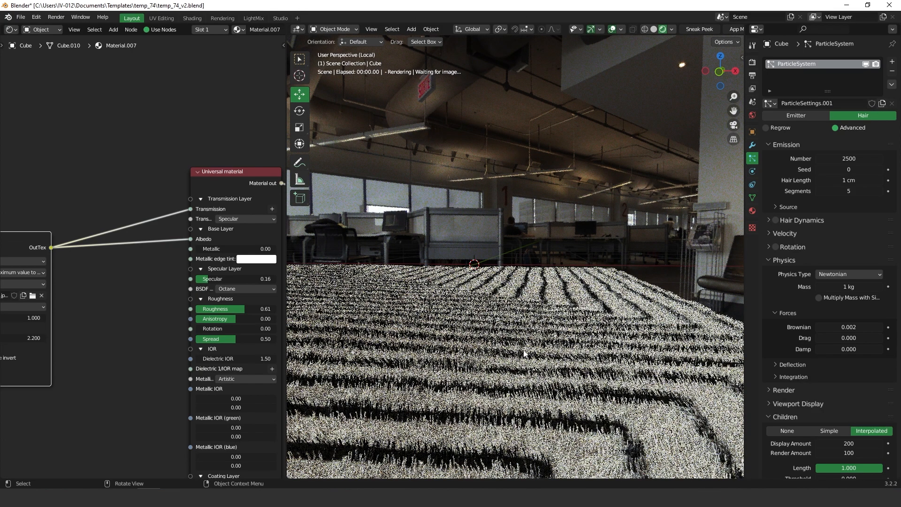
ctrl+middle_drag(558, 253, 550, 324)
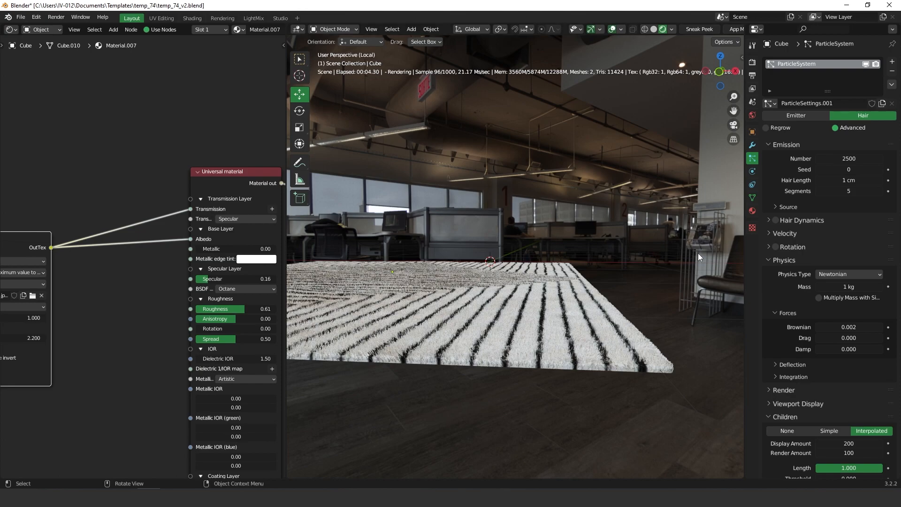
scroll(843, 324, down, 5)
click(843, 323)
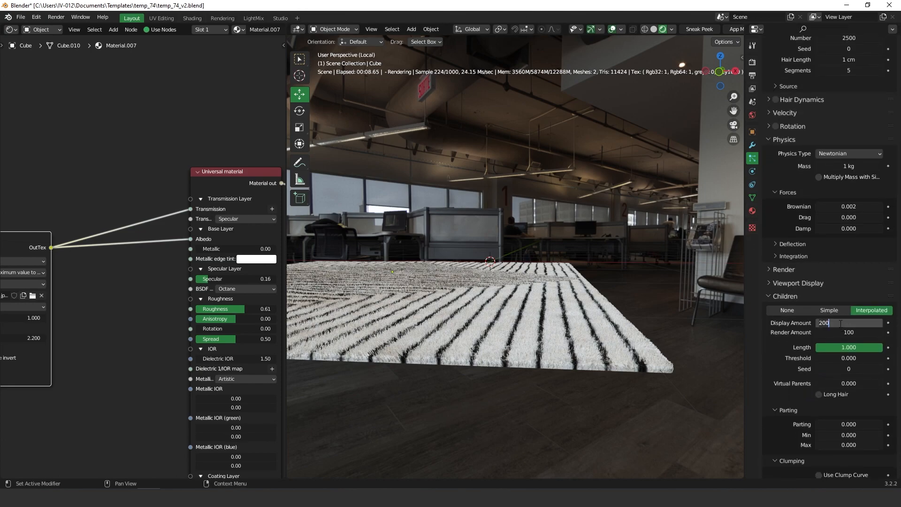
Step: Set the children display amount to 50, recentre the rug, and bring up the invert.jpg image
key(Return)
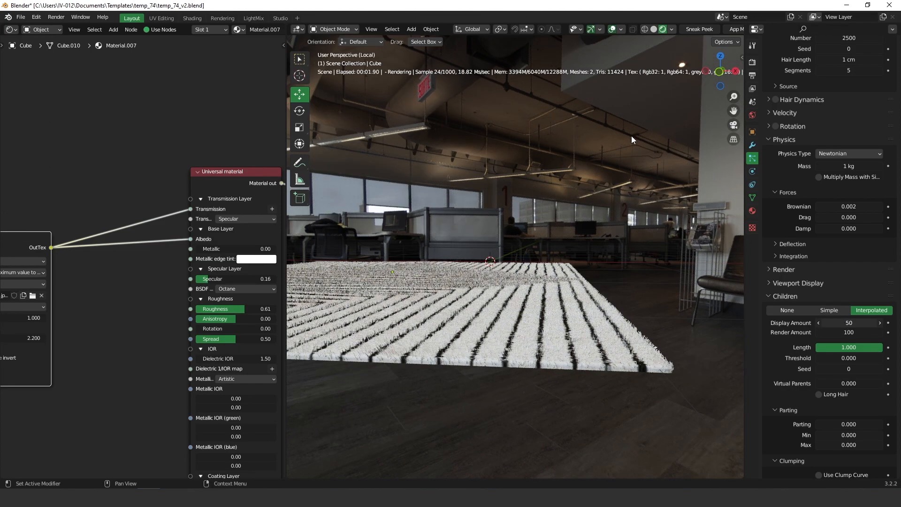
middle_drag(573, 387, 513, 385)
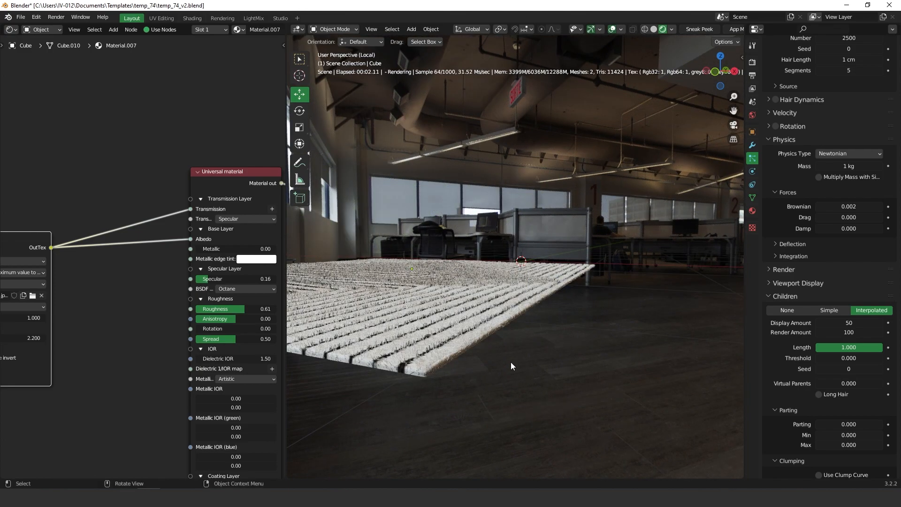
scroll(823, 250, up, 6)
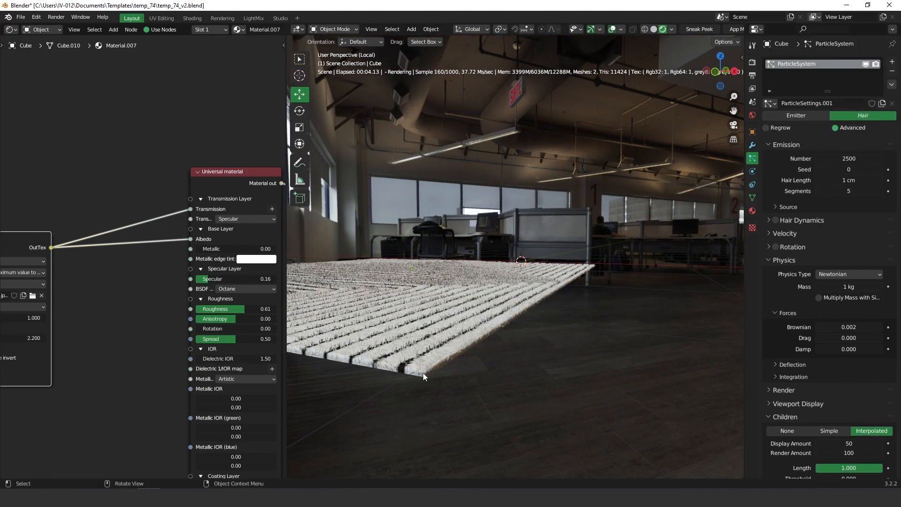
shift+middle_drag(438, 357, 460, 370)
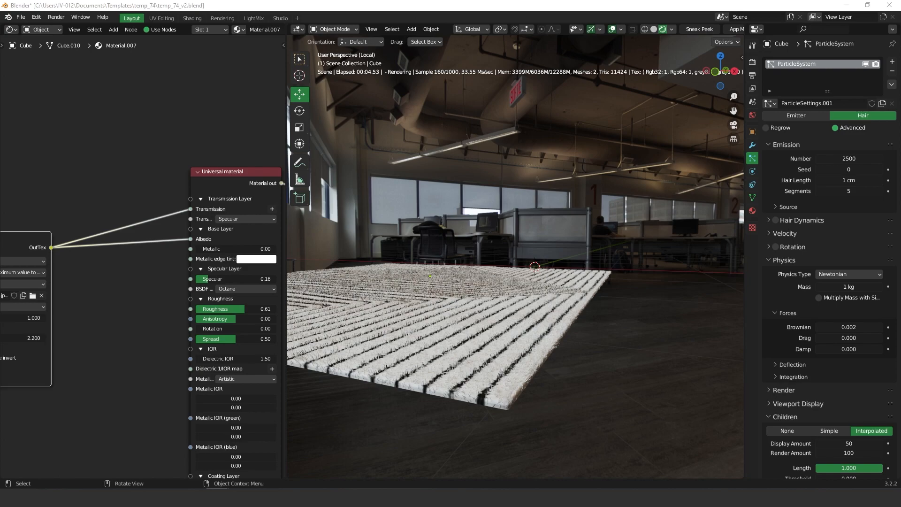
drag(0, 94, 577, 107)
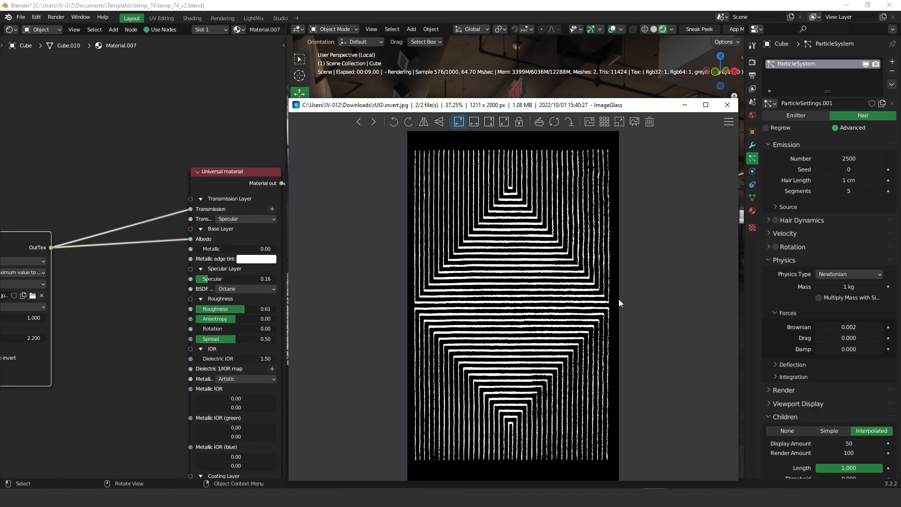
Step: Close the ImageGlass window showing invert.jpg so the finished rug render is visible
click(727, 104)
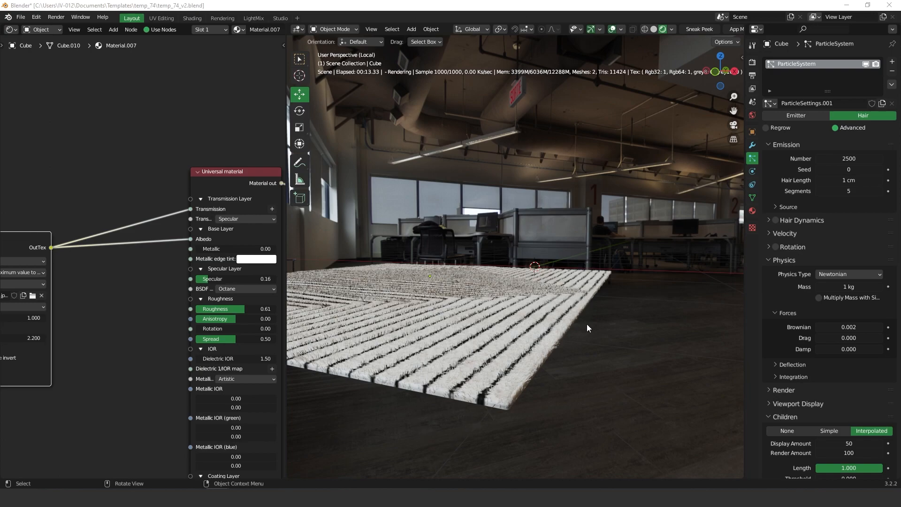
Step: Hide the first particle system and add a new Hair system with Advanced settings enabled
click(866, 67)
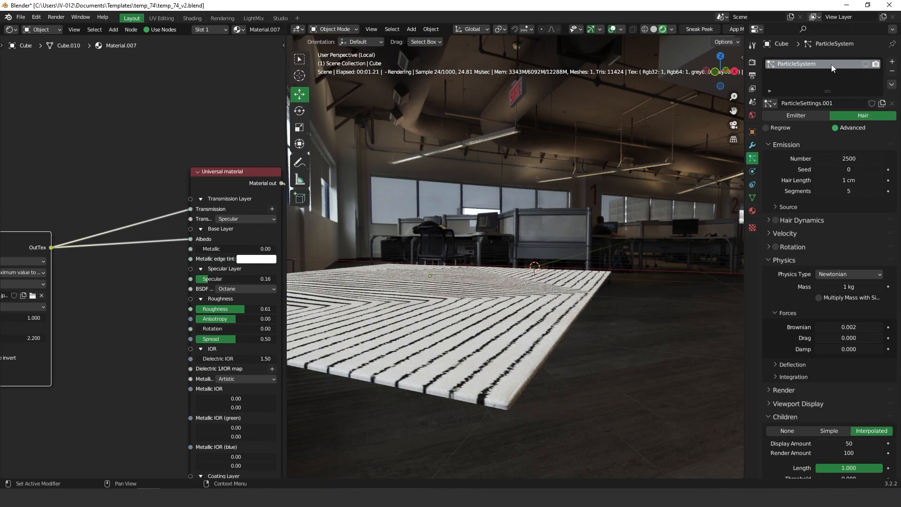
click(892, 61)
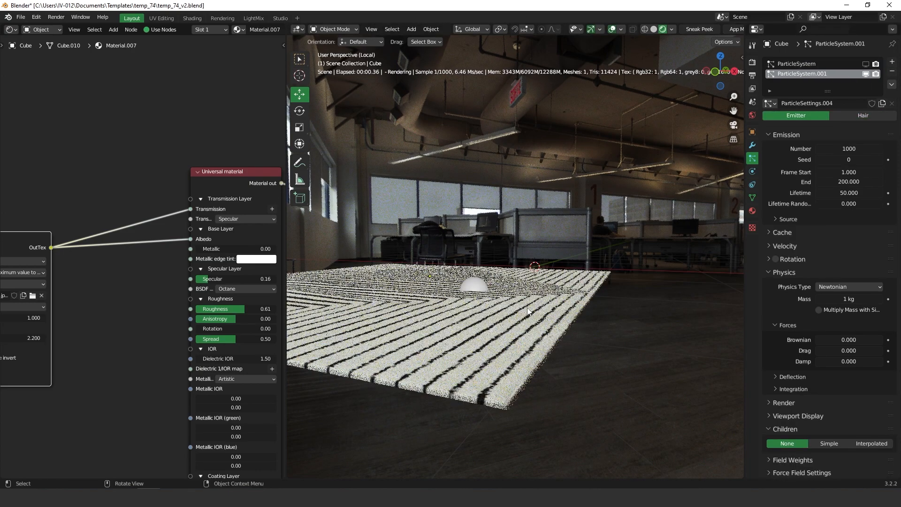
click(859, 117)
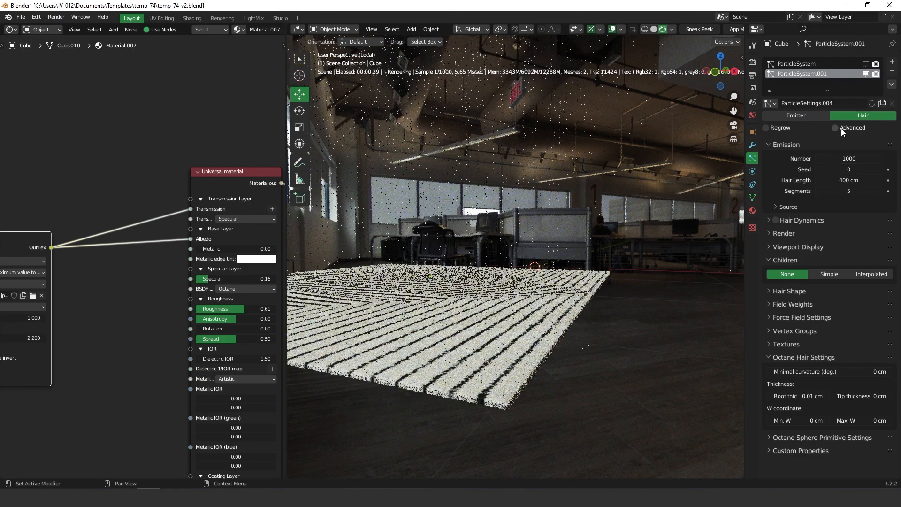
click(835, 129)
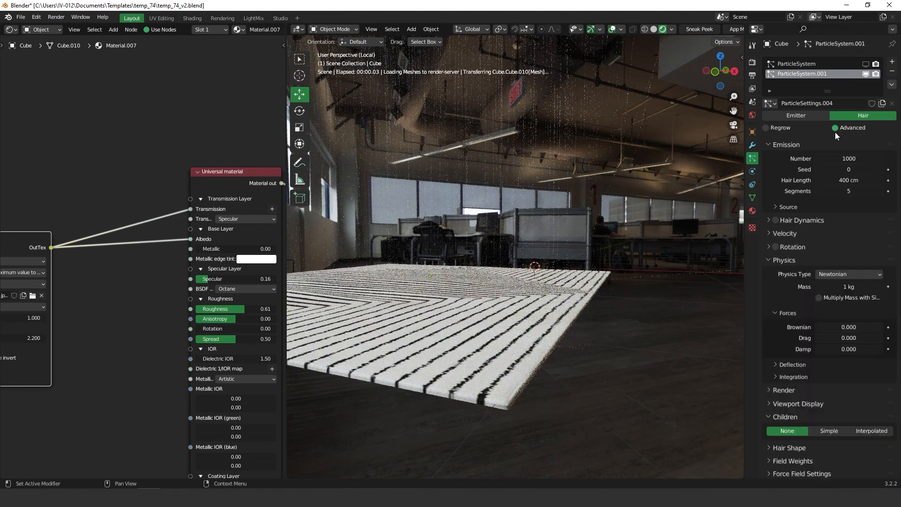
Step: Set the new hair to 2 cm length with 0.1 cm root and tip thickness
click(846, 181)
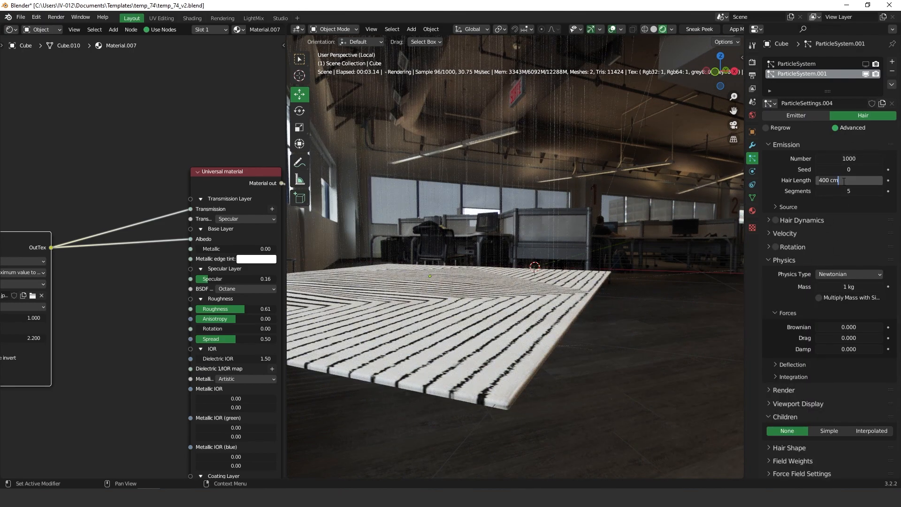
text(2)
key(Return)
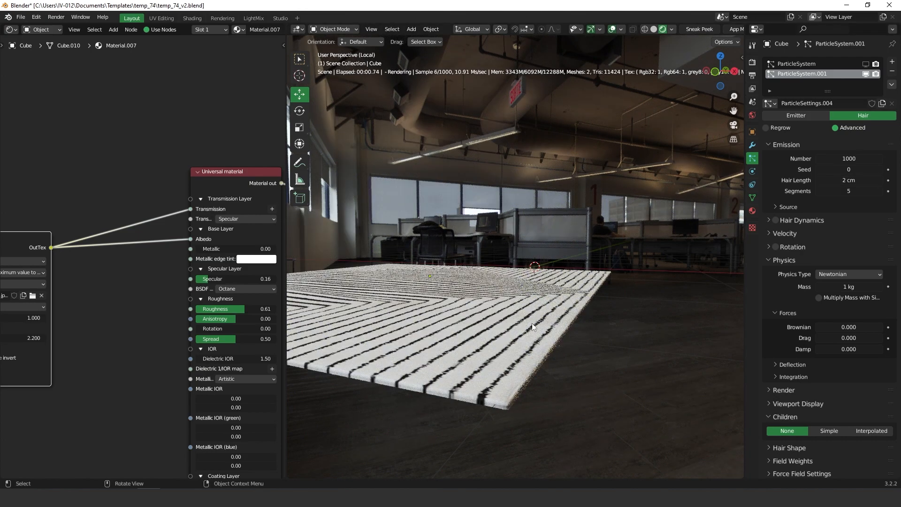
scroll(846, 146, down, 6)
click(797, 417)
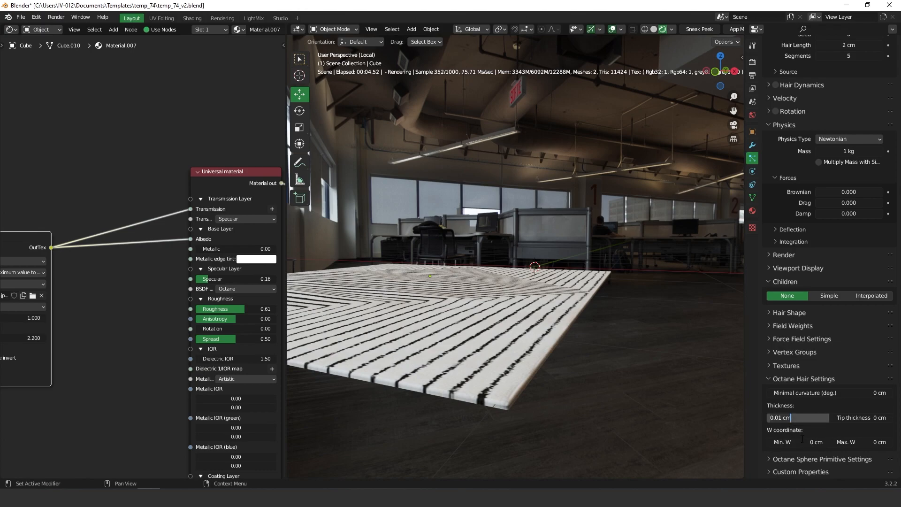
text(0.1)
key(Return)
click(864, 419)
text(0.1)
key(Return)
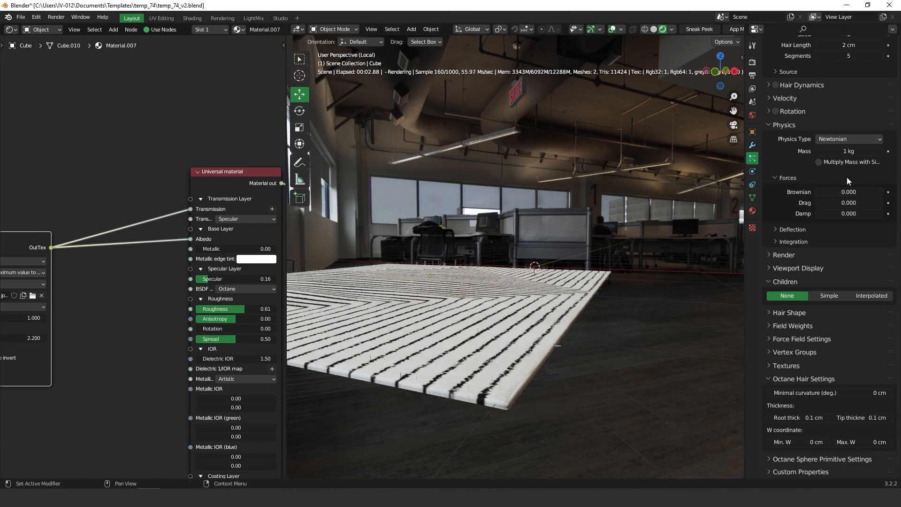
Step: Set the second hair system's emission number to 2500 strands
scroll(862, 166, up, 5)
double_click(848, 156)
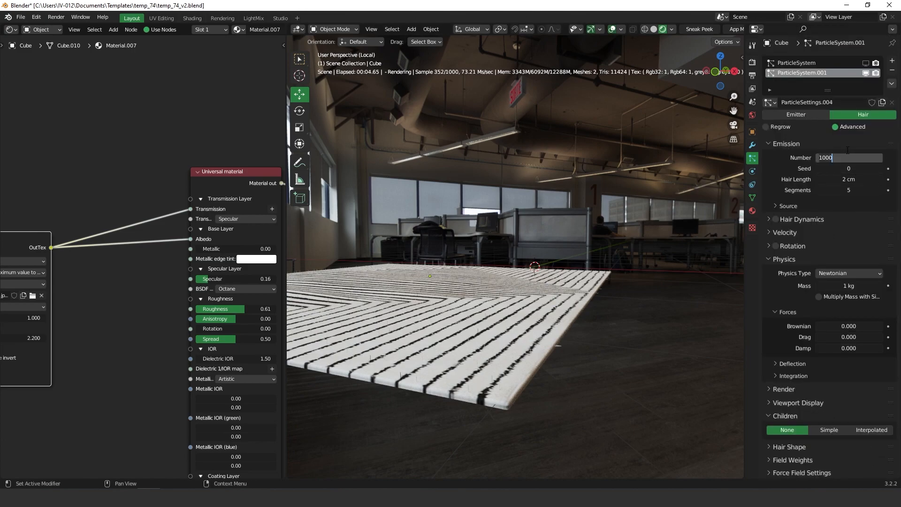
text(250)
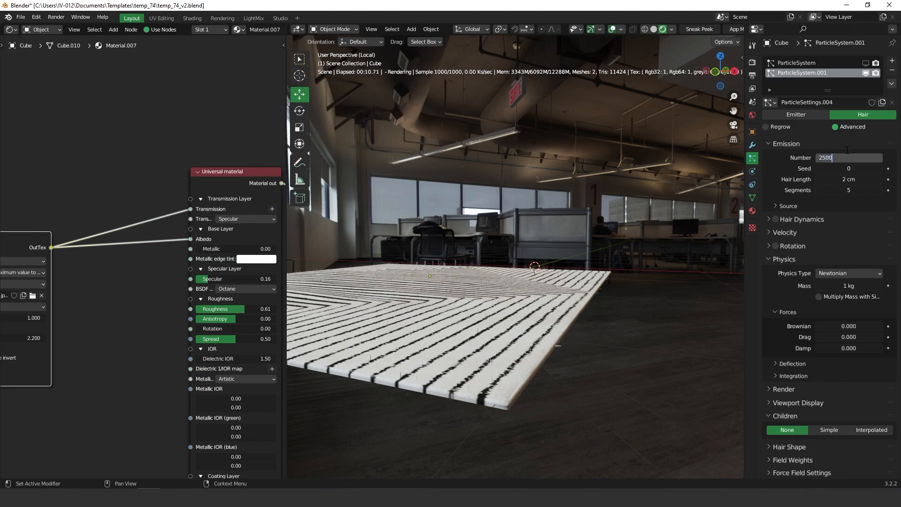
key(Return)
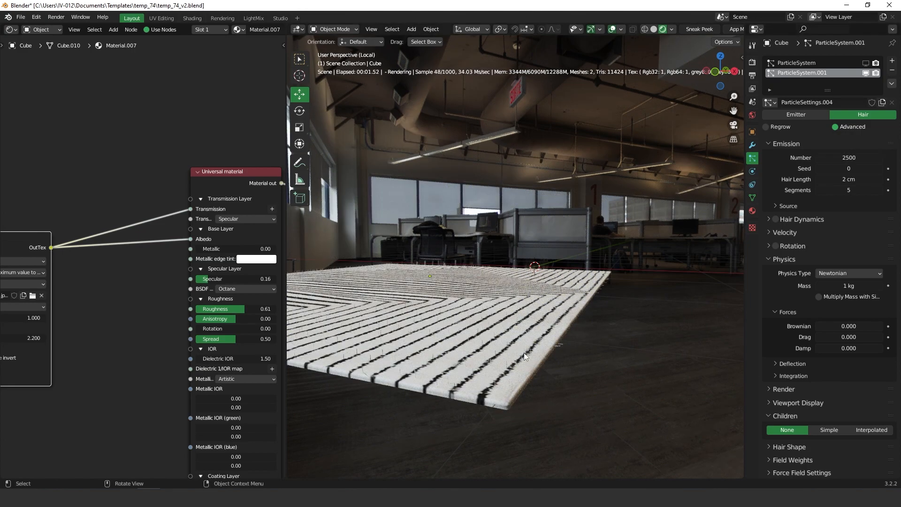
Step: Enable Interpolated children for the second hair system
scroll(832, 308, down, 5)
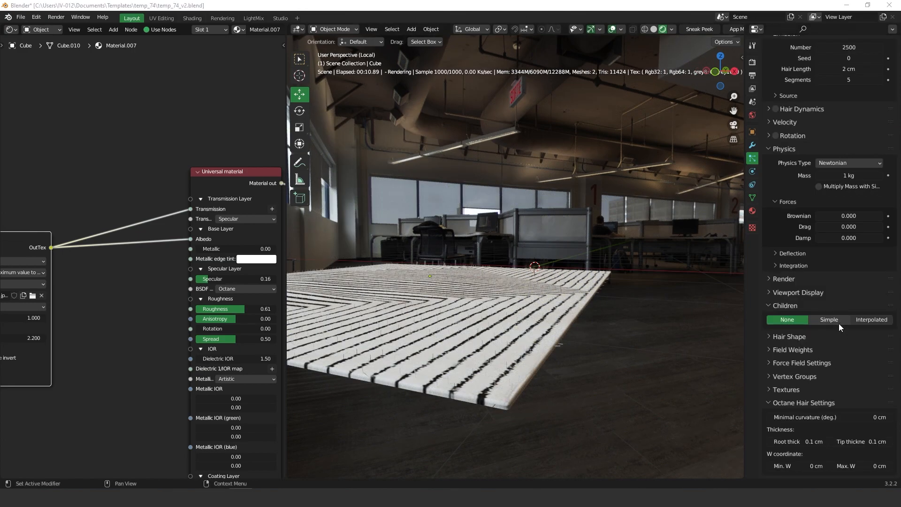
click(874, 320)
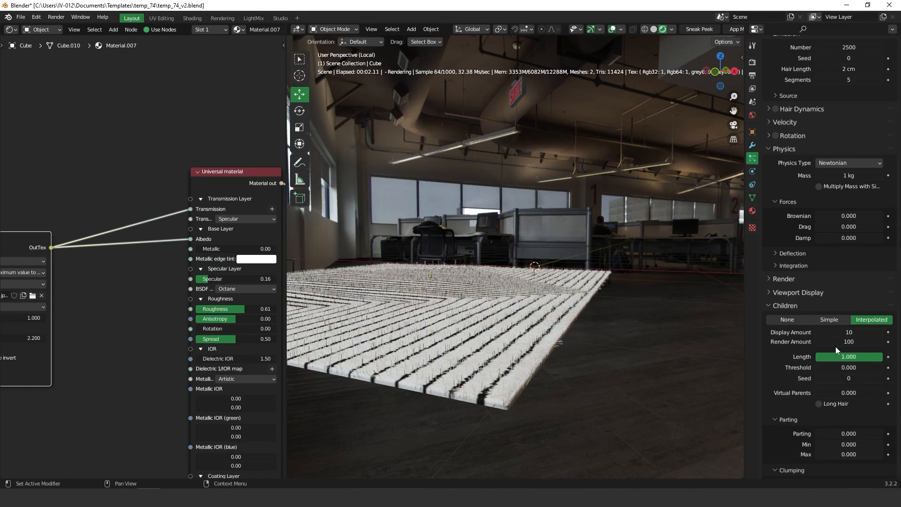
scroll(821, 266, up, 3)
scroll(810, 216, down, 7)
scroll(813, 395, down, 14)
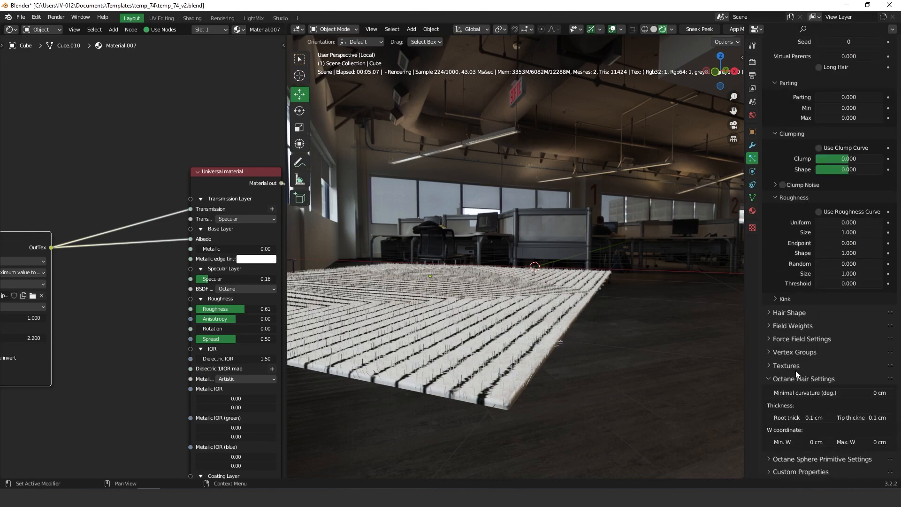
Step: Create a new texture for the hair system and show its texture settings
click(780, 367)
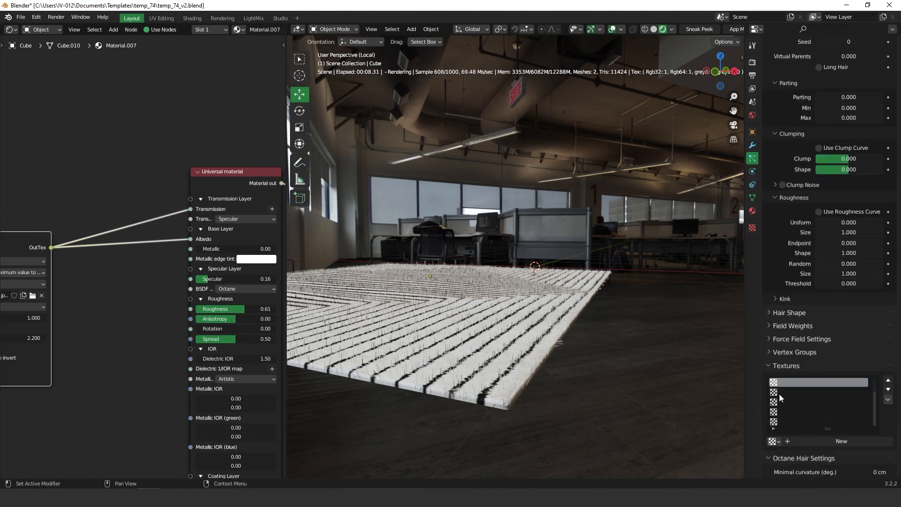
click(825, 442)
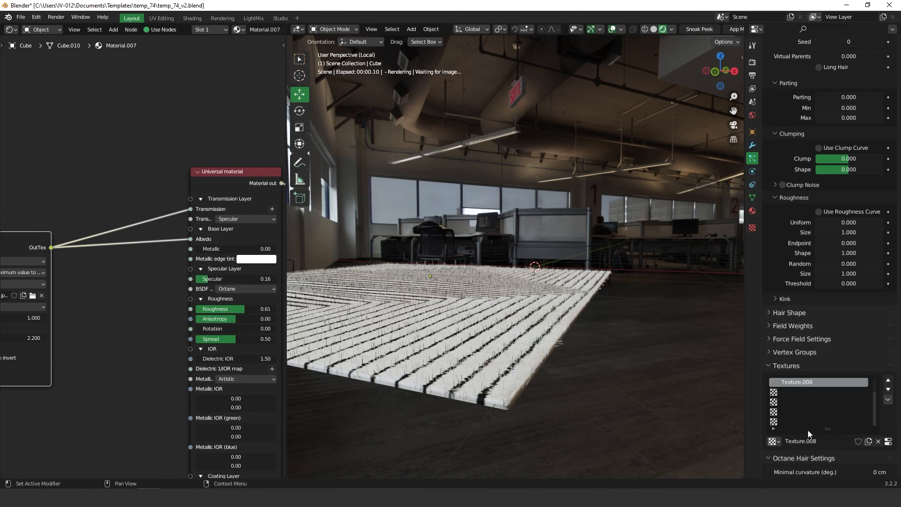
click(752, 228)
scroll(810, 112, up, 8)
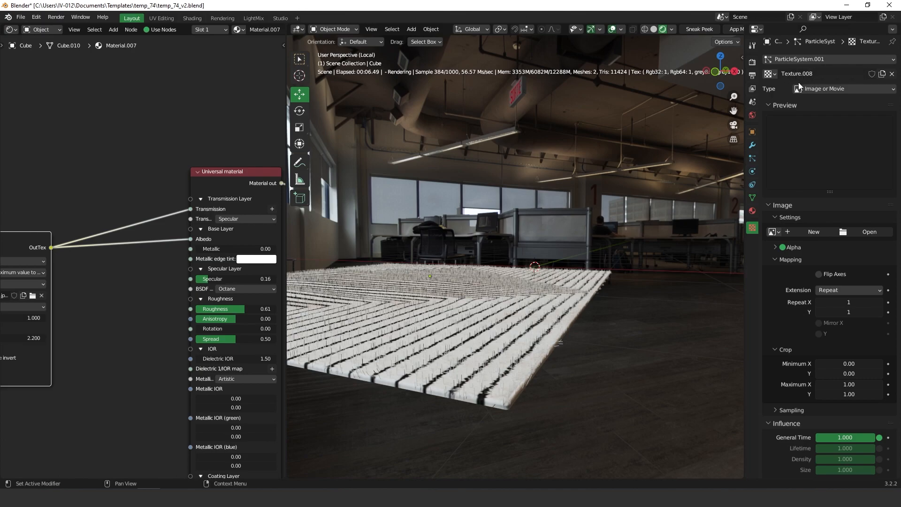
Step: Load invert.jpg from the Downloads\rUG folder as the texture image
click(868, 231)
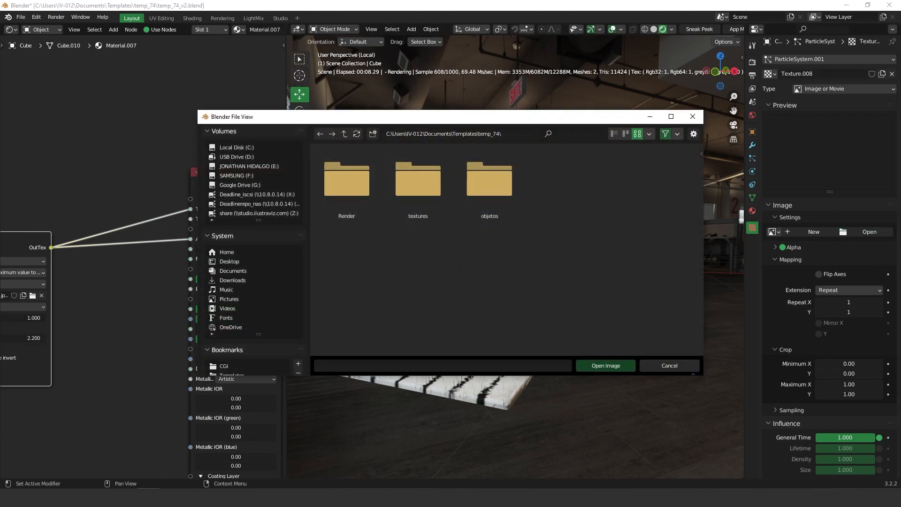
click(512, 133)
text(C:\Users\IV-012\Downloads\rUG)
key(Return)
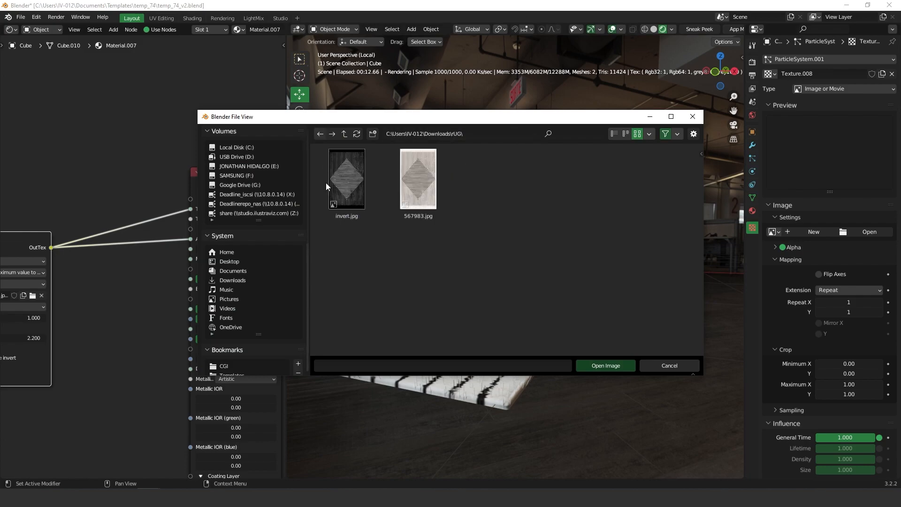
click(350, 176)
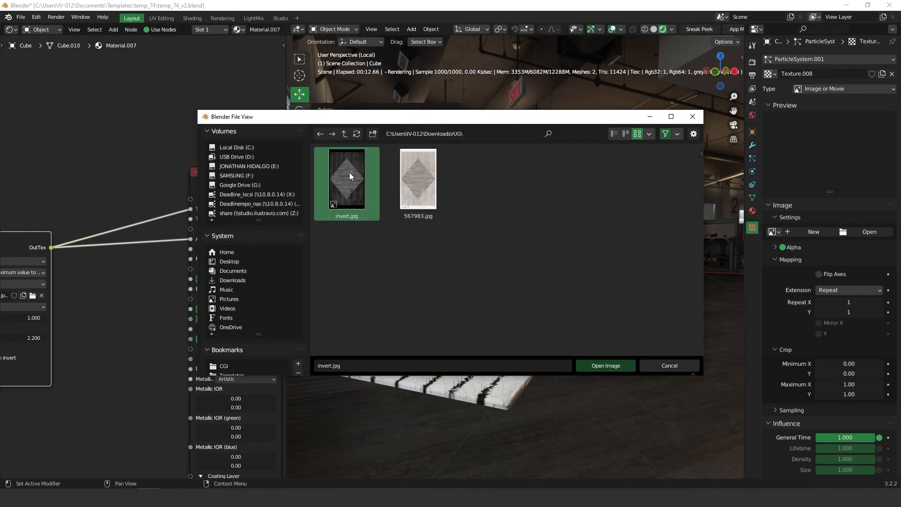
click(605, 365)
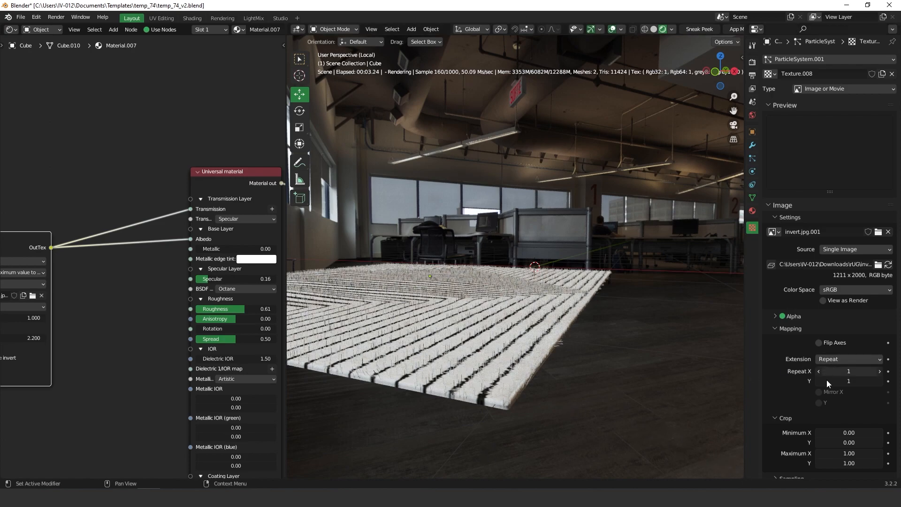
Step: Make the texture influence Hair Length instead of General Time
scroll(801, 415, down, 10)
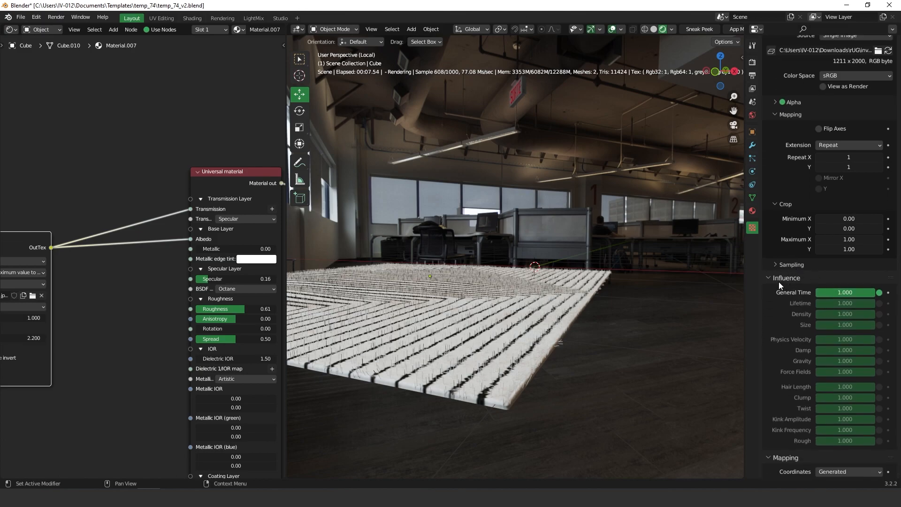
click(879, 293)
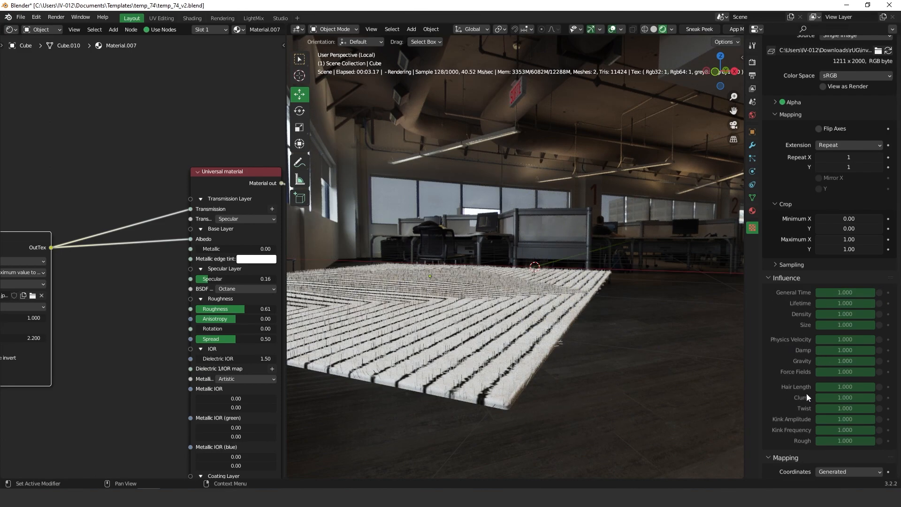
click(879, 386)
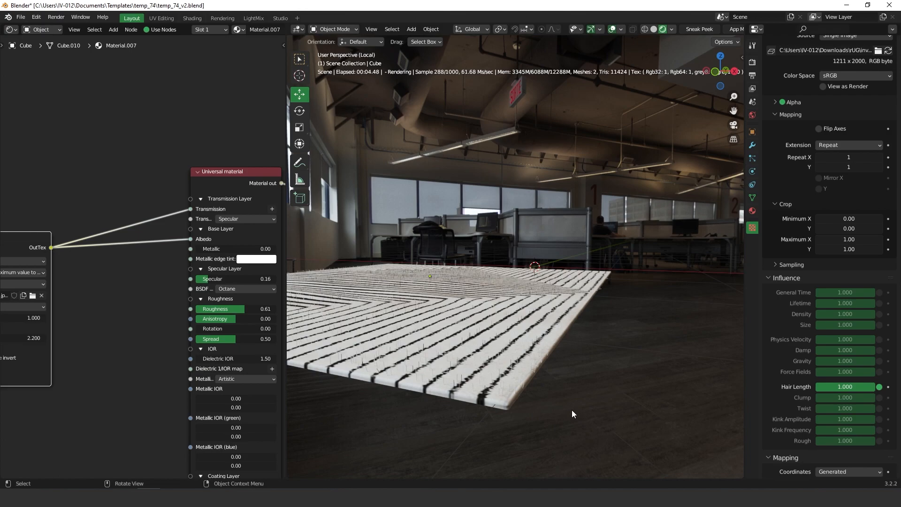
Step: Map the texture with UV coordinates, previewing the plane in solid shading
scroll(777, 248, up, 2)
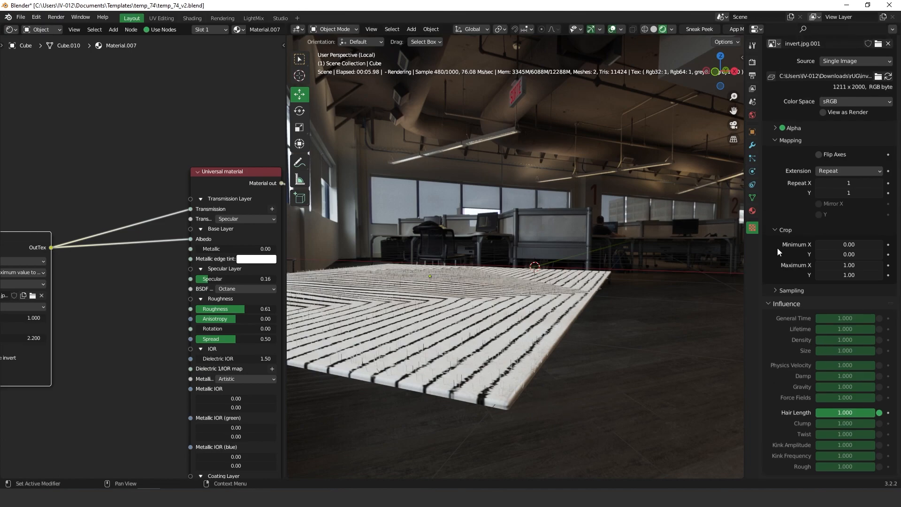
click(653, 29)
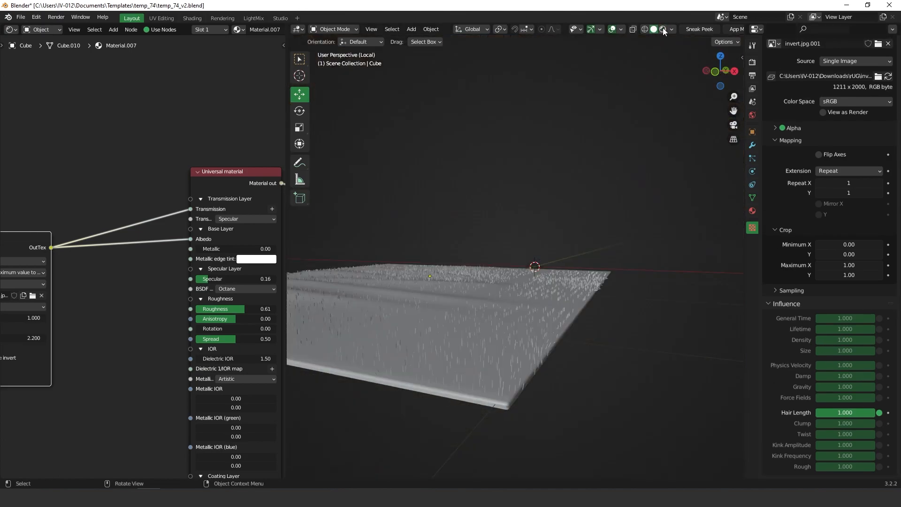
middle_drag(569, 276, 469, 260)
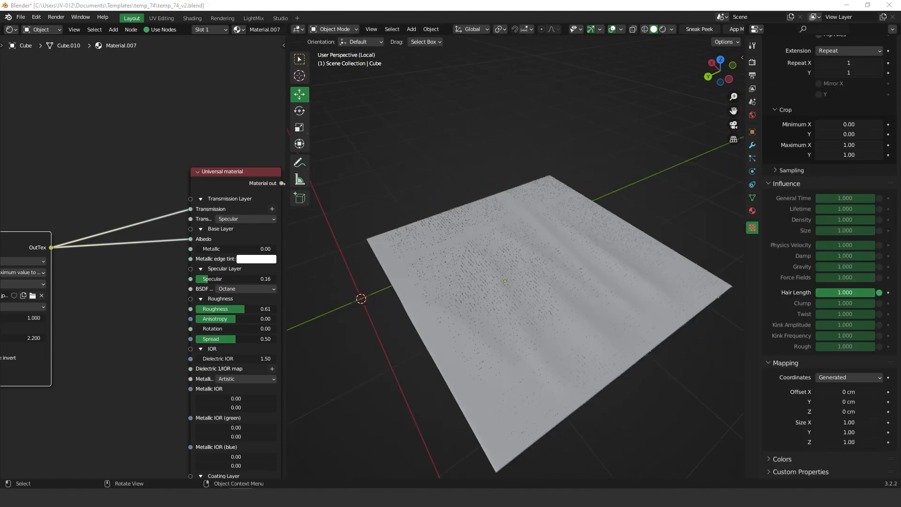
middle_drag(817, 300, 812, 271)
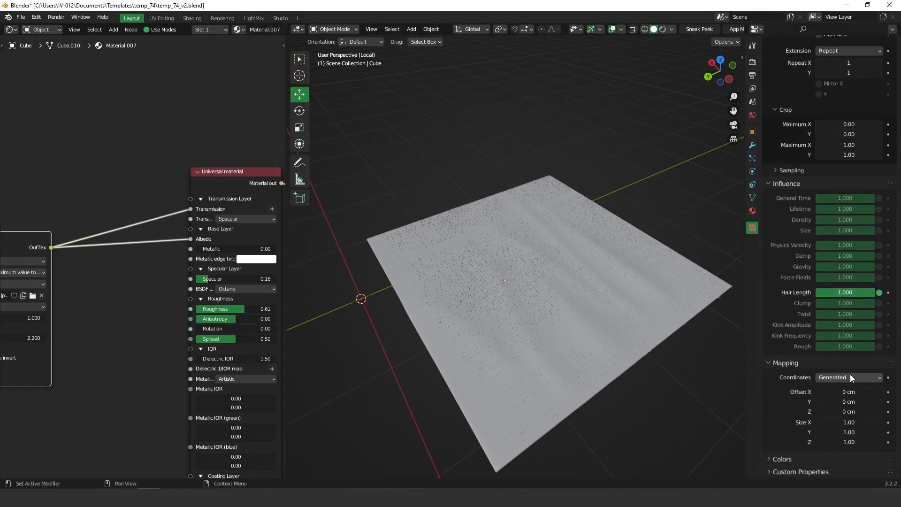
click(834, 376)
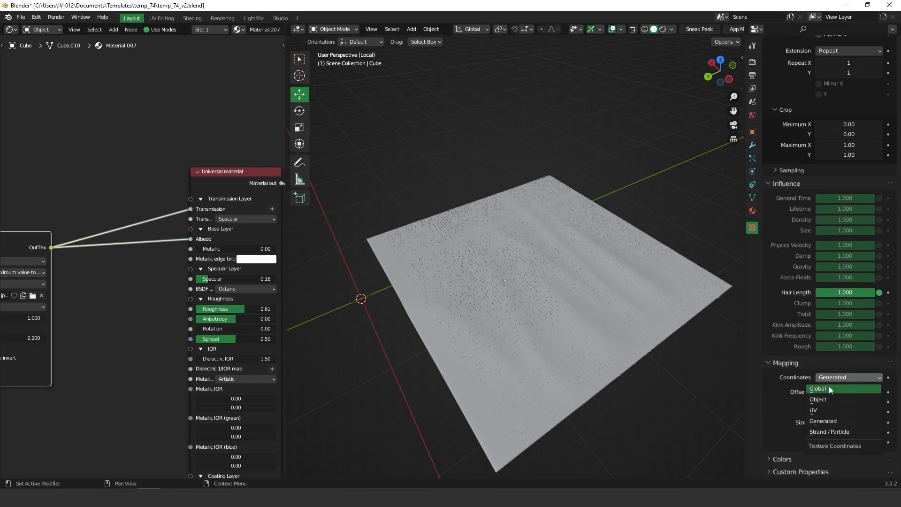
click(815, 414)
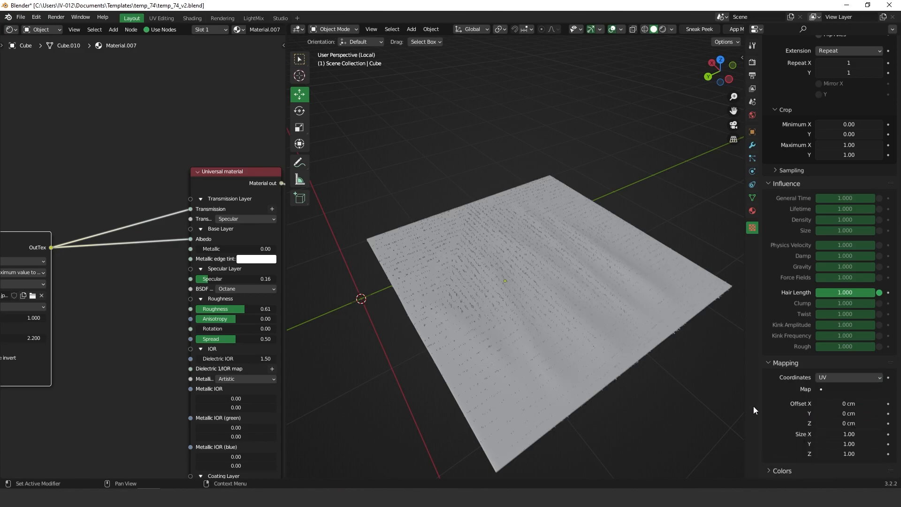
middle_drag(578, 357, 576, 338)
middle_drag(510, 381, 534, 394)
Step: Set the viewport Children display amount to 200
click(752, 145)
click(752, 158)
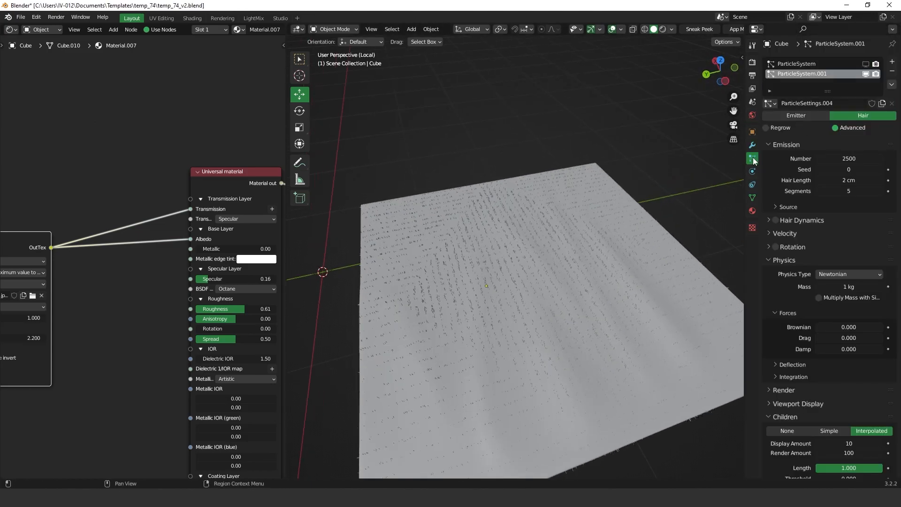
scroll(835, 328, down, 6)
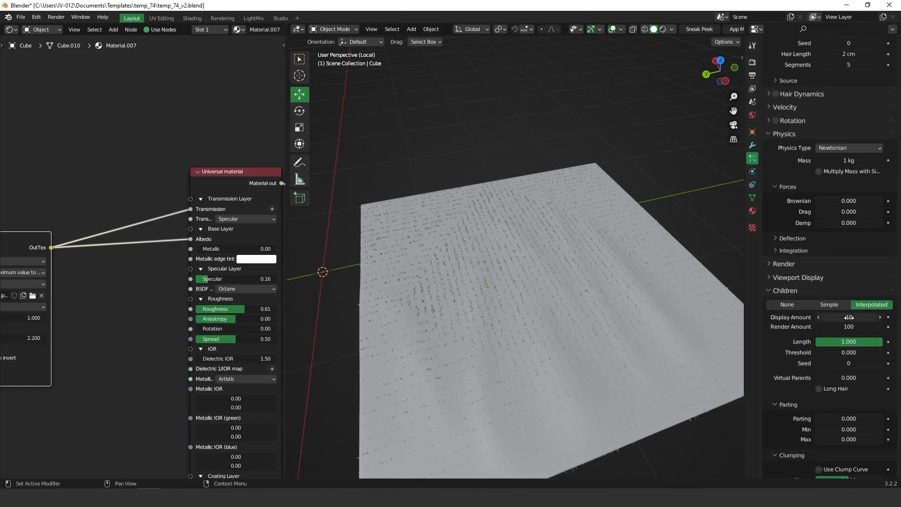
click(848, 317)
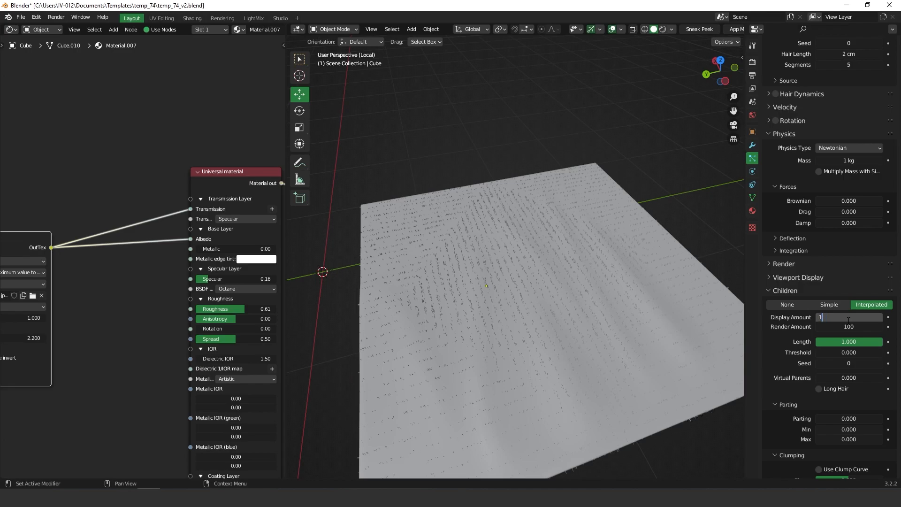
text(200)
key(Return)
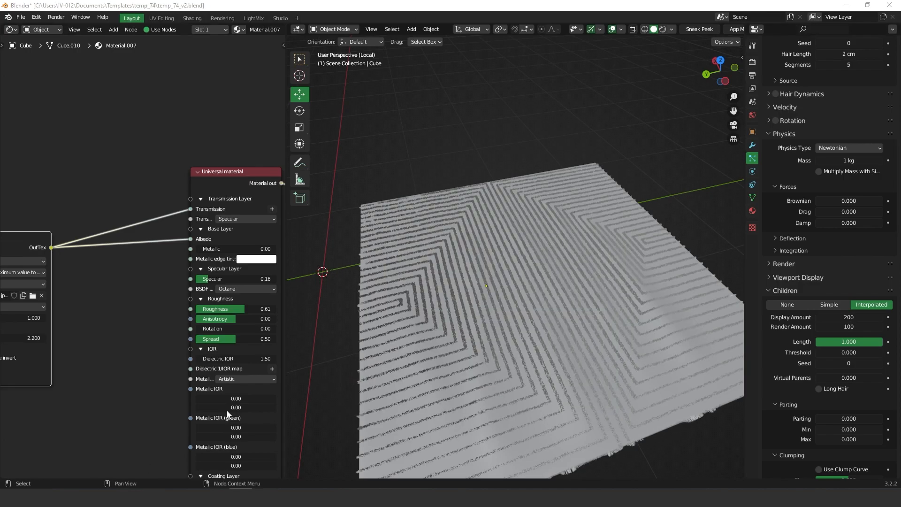
Step: Orbit around the plane to inspect the striped hair pattern
middle_drag(495, 266, 480, 247)
middle_drag(558, 263, 411, 319)
middle_drag(386, 271, 462, 242)
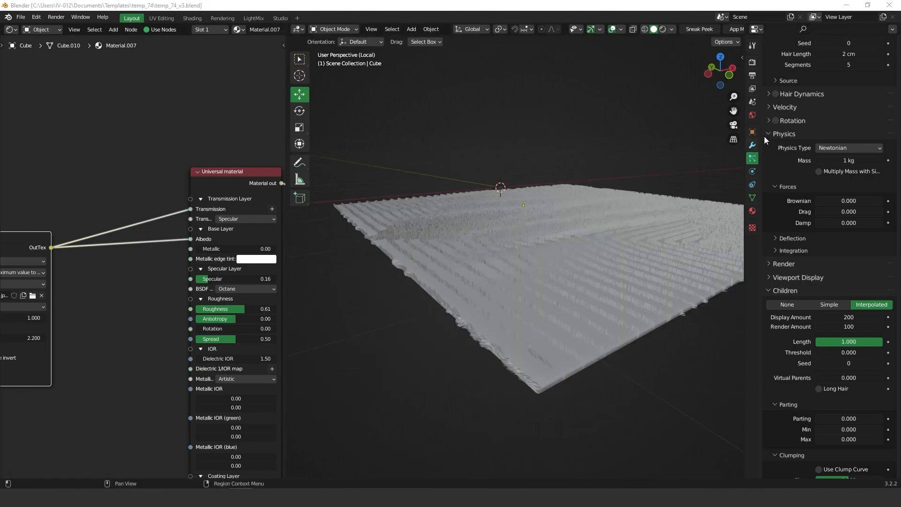
scroll(789, 338, up, 5)
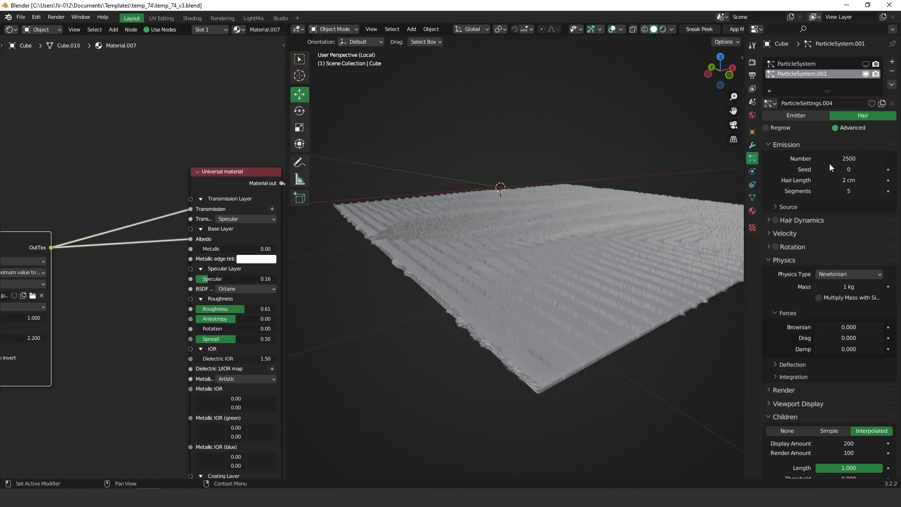
scroll(856, 120, down, 1)
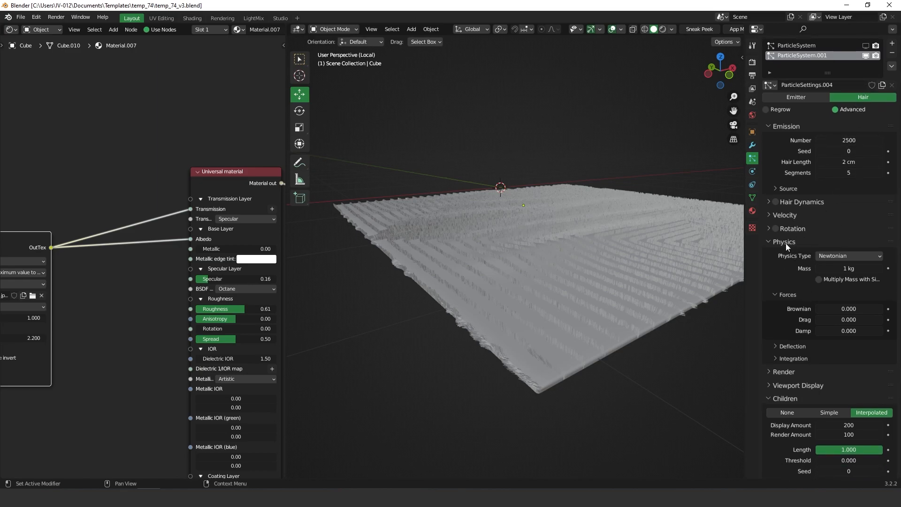
Step: Set the Brownian force to 0.003 and orbit to check the rug's edge
click(830, 308)
text(0.0)
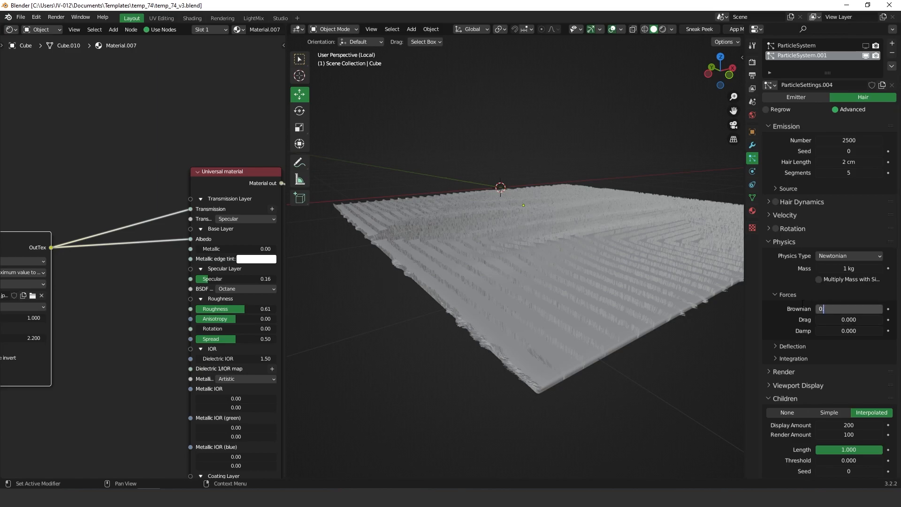
key(Return)
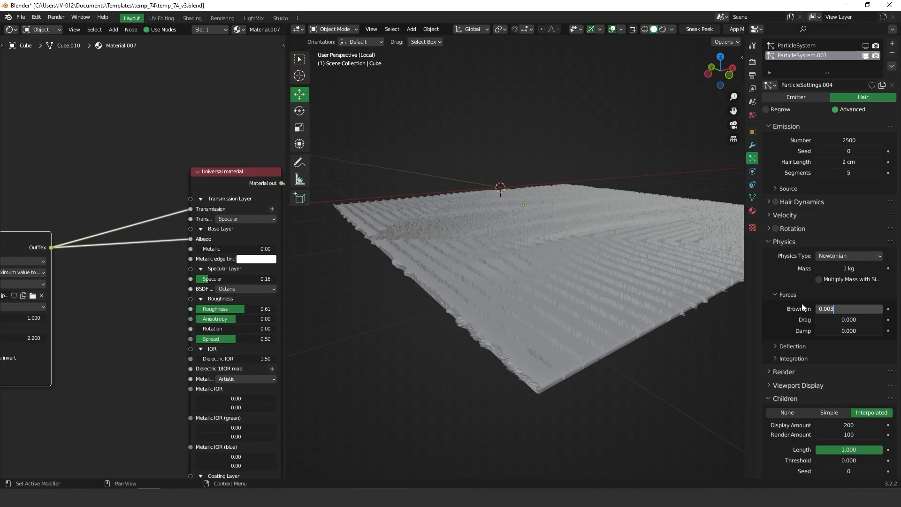
scroll(531, 311, up, 4)
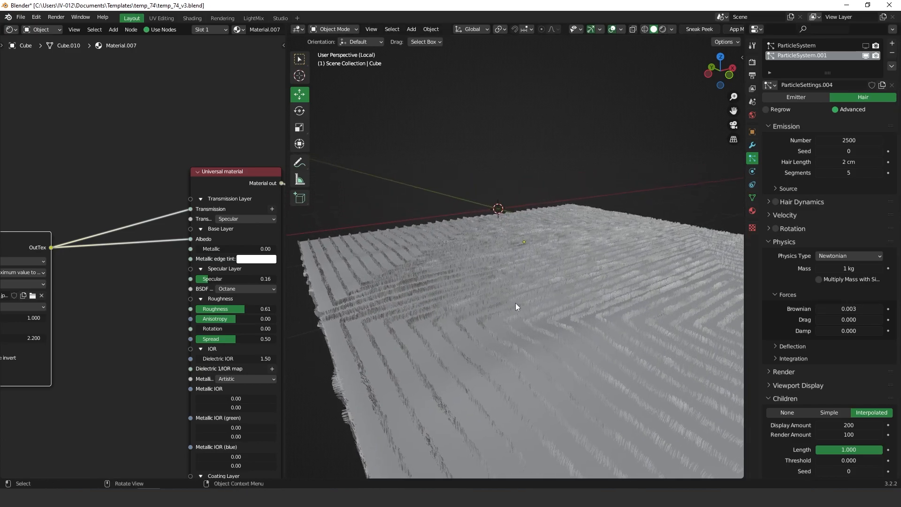
middle_drag(565, 297, 539, 280)
middle_drag(576, 240, 654, 331)
Step: Add a slight Random roughness to the child hairs
scroll(814, 386, down, 5)
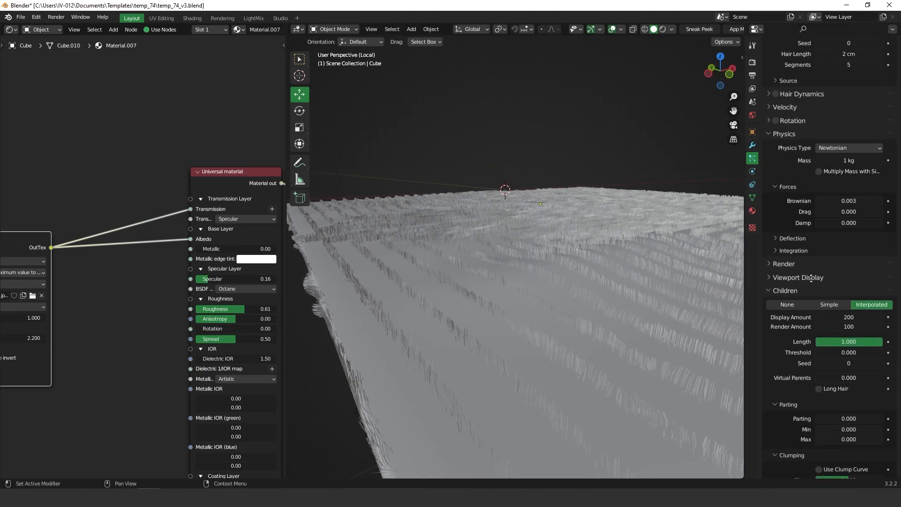
scroll(817, 353, down, 7)
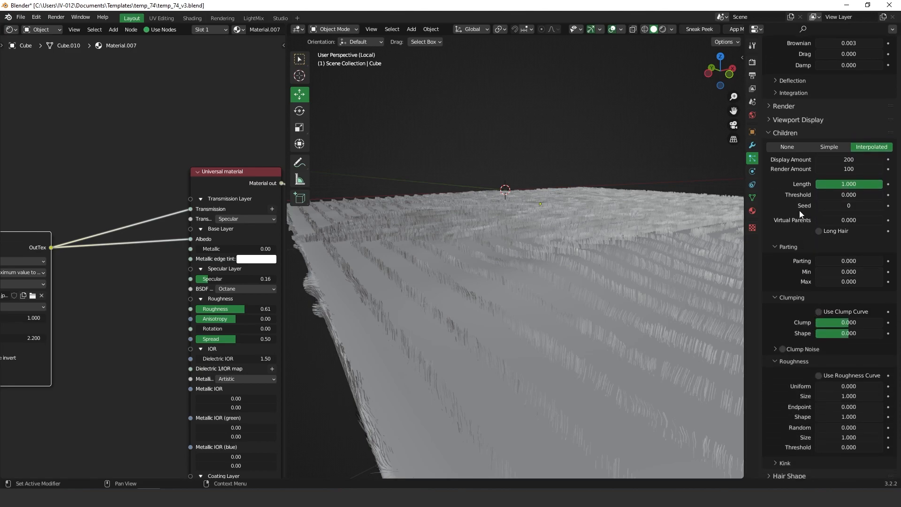
scroll(817, 348, down, 3)
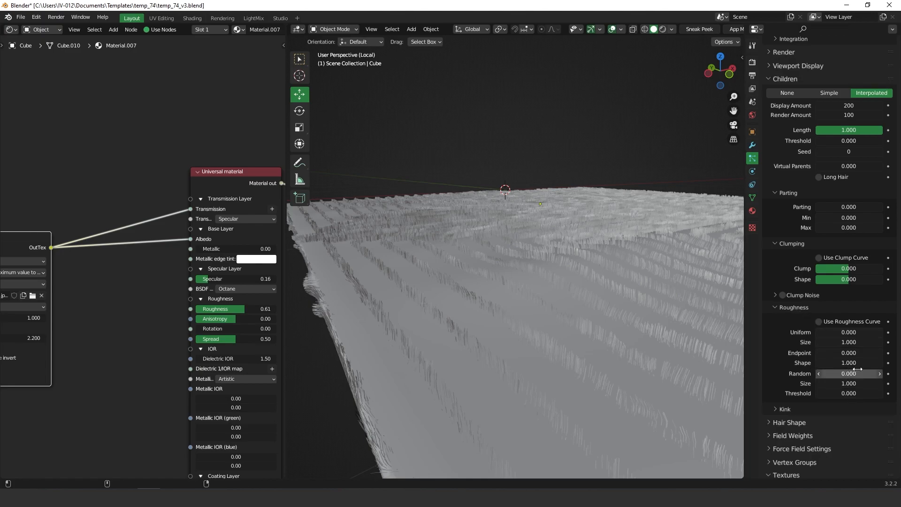
mouse_move(848, 383)
mouse_down()
mouse_move(842, 362)
mouse_move(851, 383)
mouse_up()
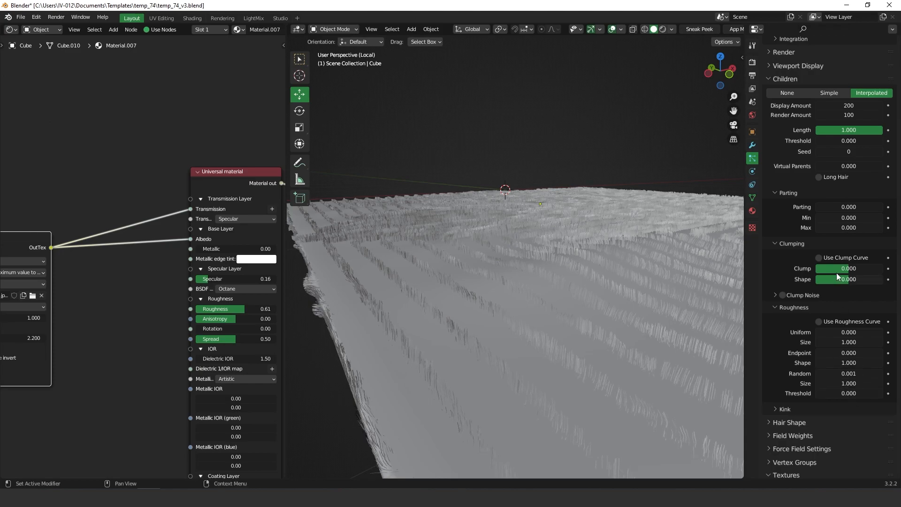
scroll(840, 273, up, 12)
scroll(842, 268, down, 8)
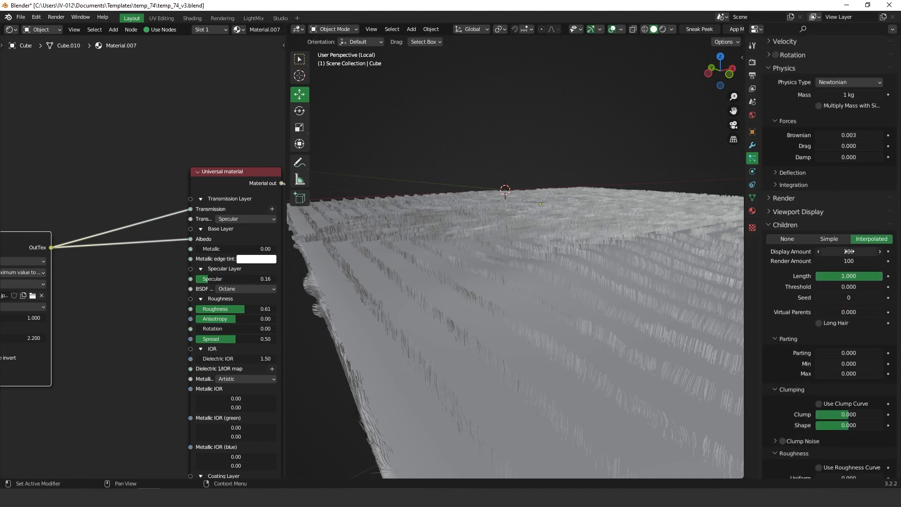
Step: Cut the children display amount to 50 and view the rug's near corner
click(839, 252)
key(BackSpace)
key(BackSpace)
key(BackSpace)
text(5)
key(Return)
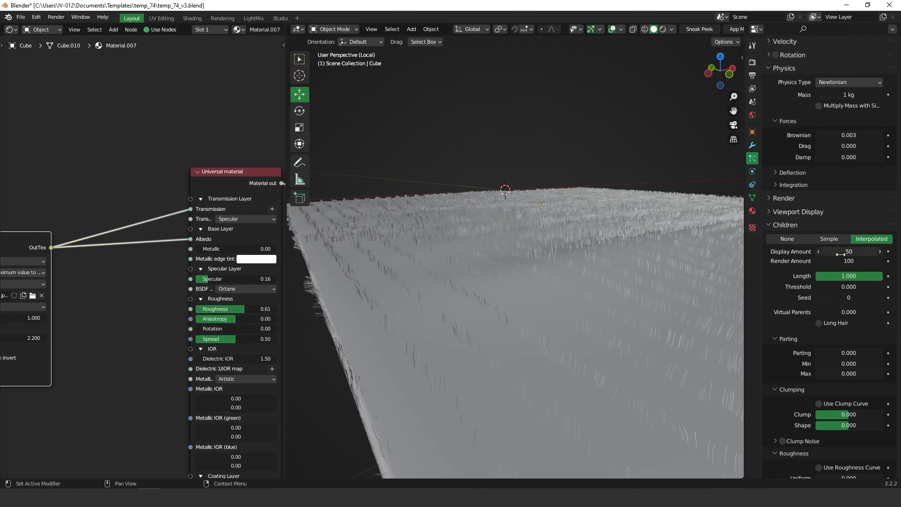
middle_drag(571, 256, 577, 319)
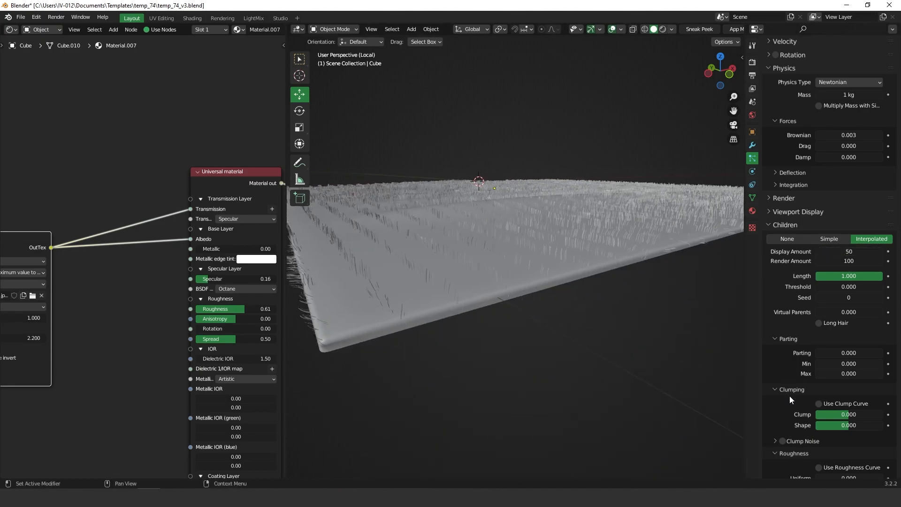
Step: Raise the child Random roughness to about 0.007 and orbit to inspect
scroll(842, 318, down, 5)
scroll(848, 404, down, 2)
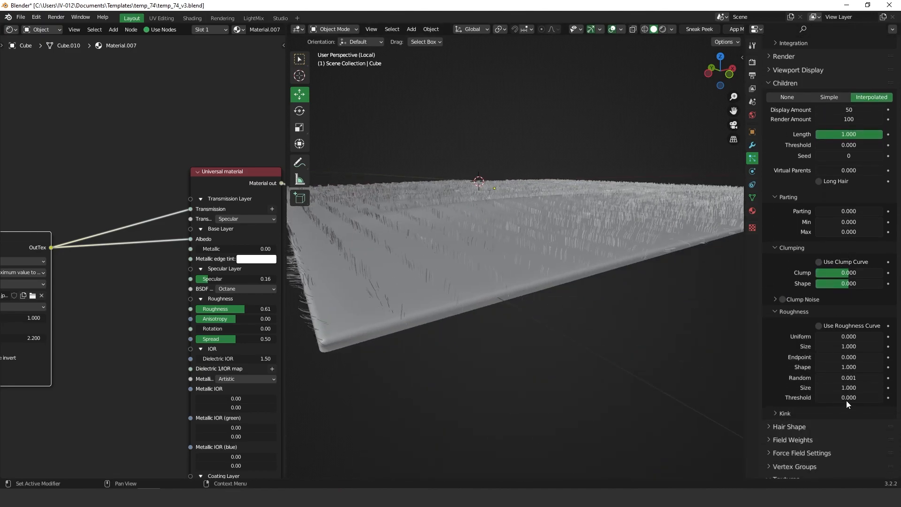
drag(843, 377, 874, 375)
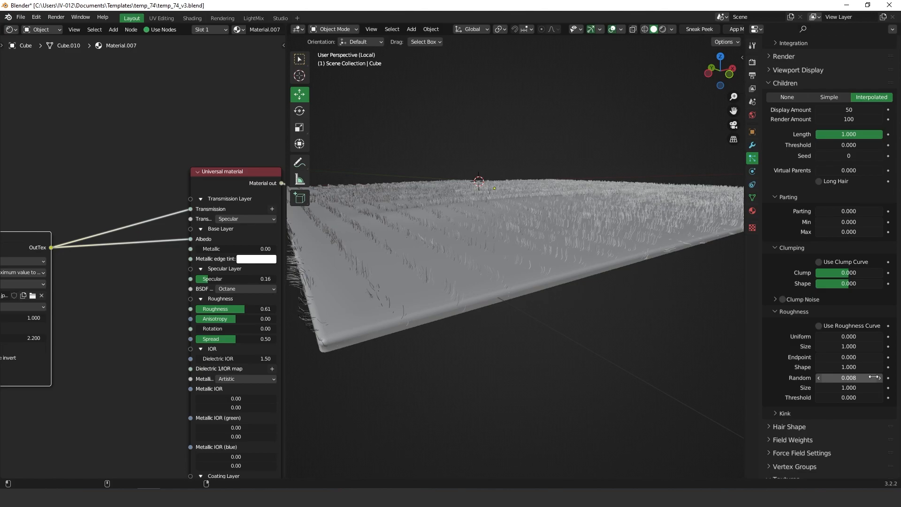
middle_drag(573, 284, 589, 431)
Step: Set the child hair Kink type to Wave with a 0.1 cm amplitude
scroll(812, 334, down, 2)
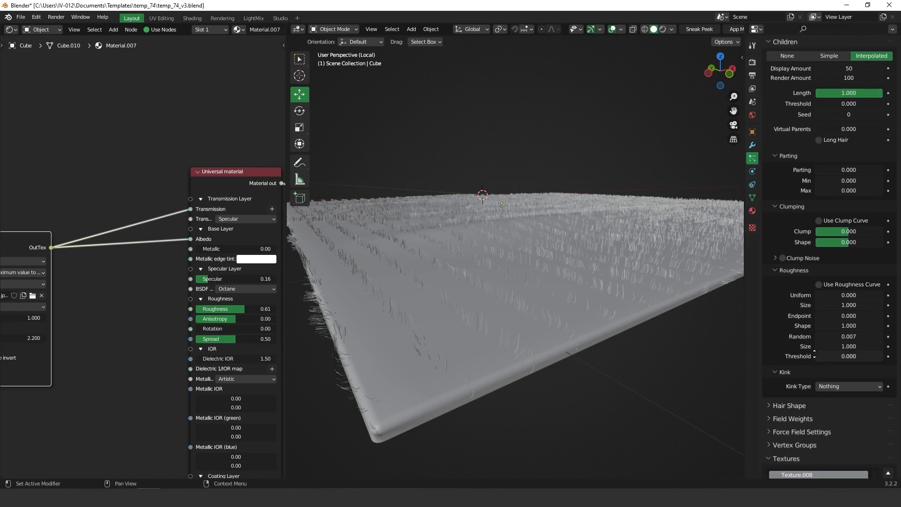
click(850, 365)
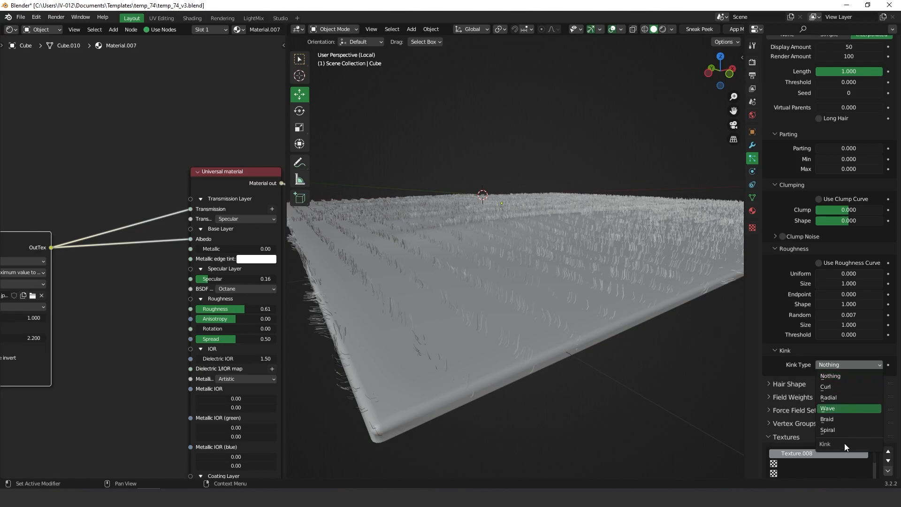
click(832, 408)
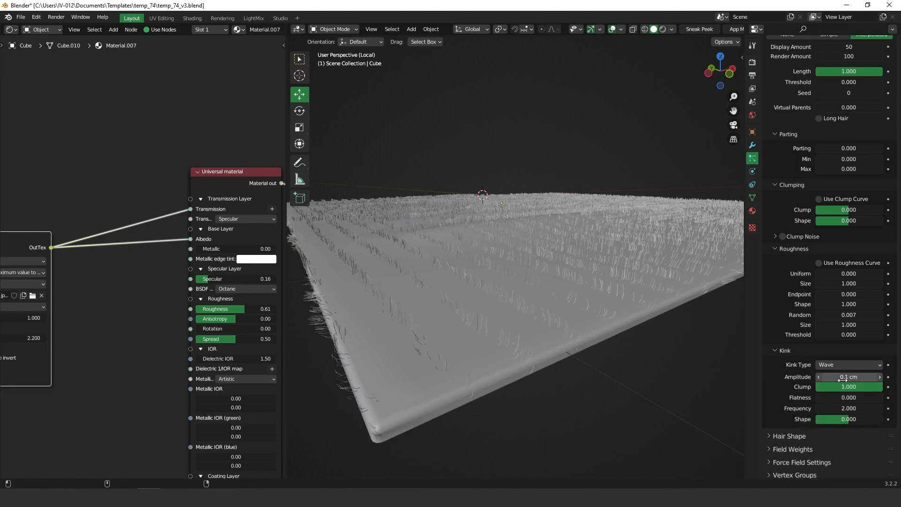
drag(838, 381, 840, 381)
double_click(839, 382)
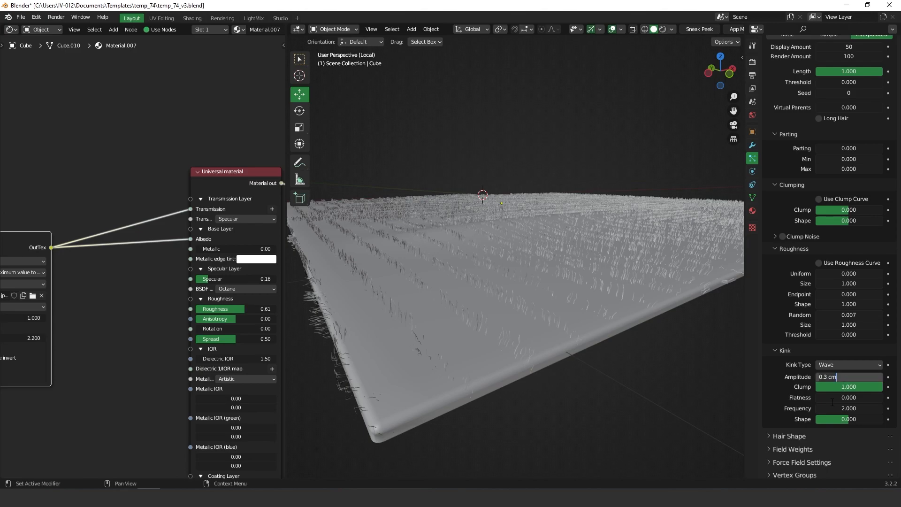
text(0.1)
key(Return)
middle_drag(546, 260, 544, 291)
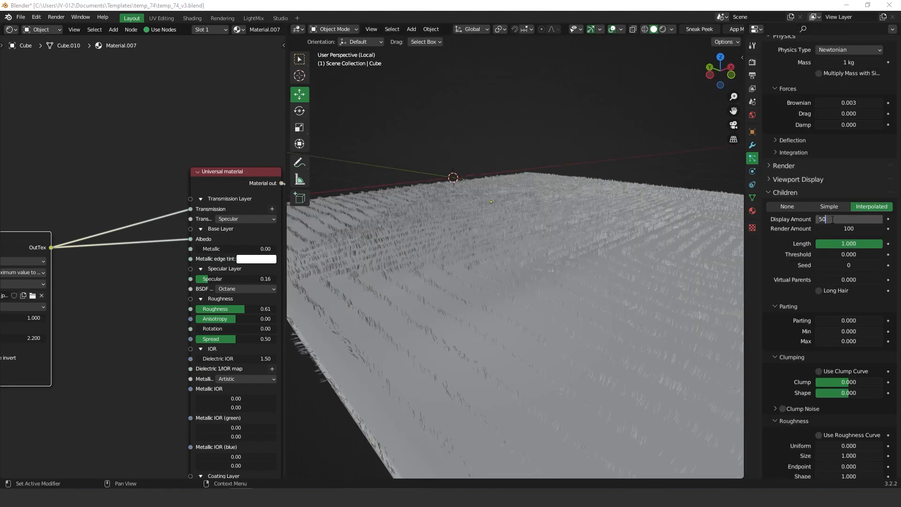
Step: Set the current hair system's child Display Amount to 200 and orbit around the rug
drag(832, 220, 819, 219)
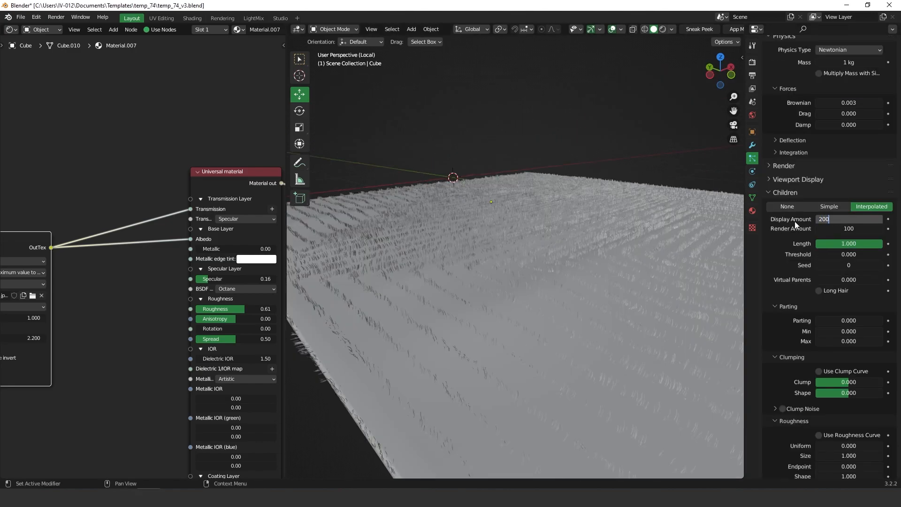
key(Return)
middle_drag(538, 280, 576, 260)
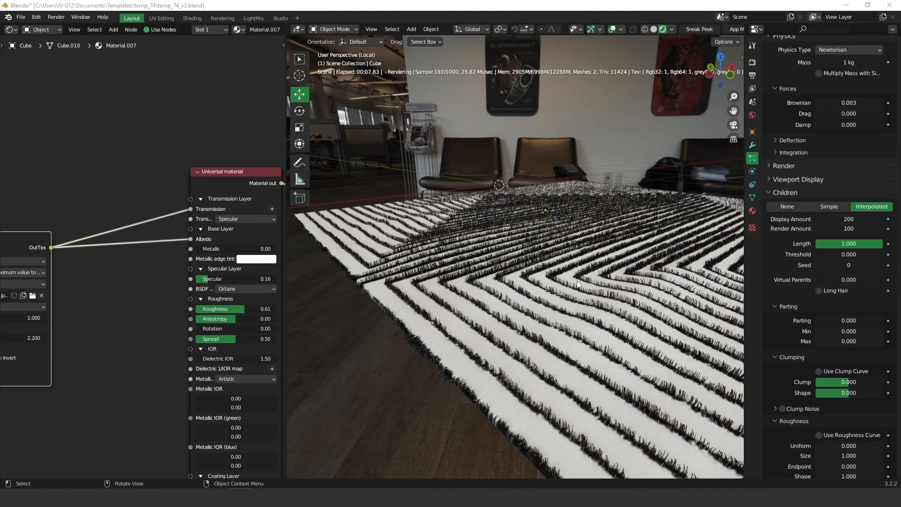
mouse_move(565, 294)
middle_down()
mouse_move(553, 296)
mouse_move(586, 292)
mouse_move(564, 300)
middle_up()
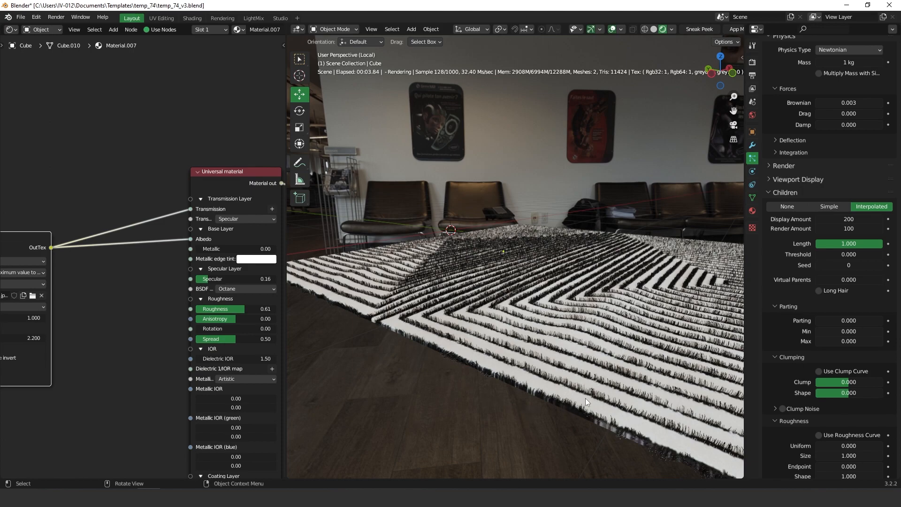
scroll(792, 168, up, 10)
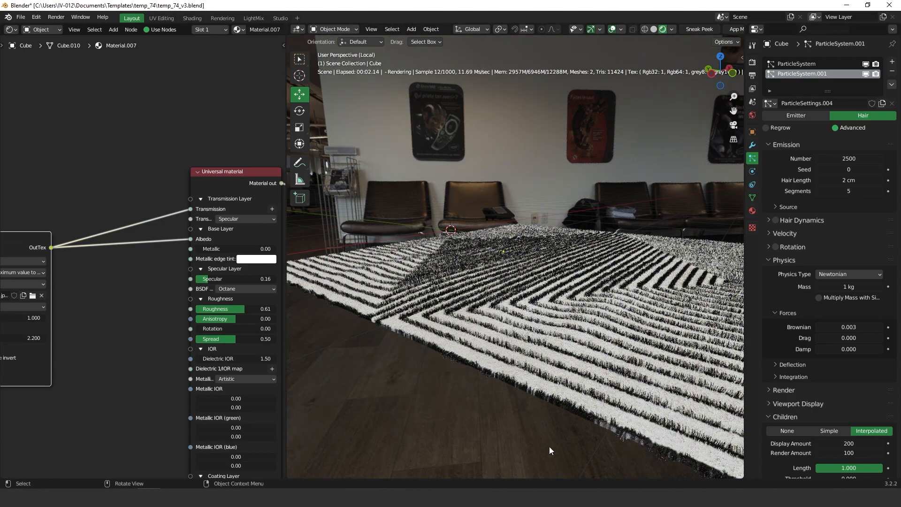
Step: Set the first ParticleSystem's child Display Amount to 200 as well
click(798, 64)
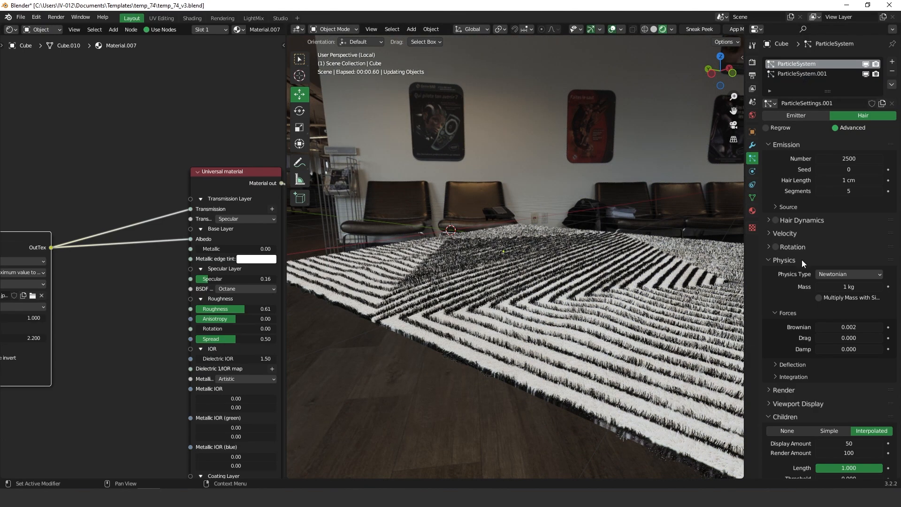
scroll(816, 342, down, 5)
click(840, 329)
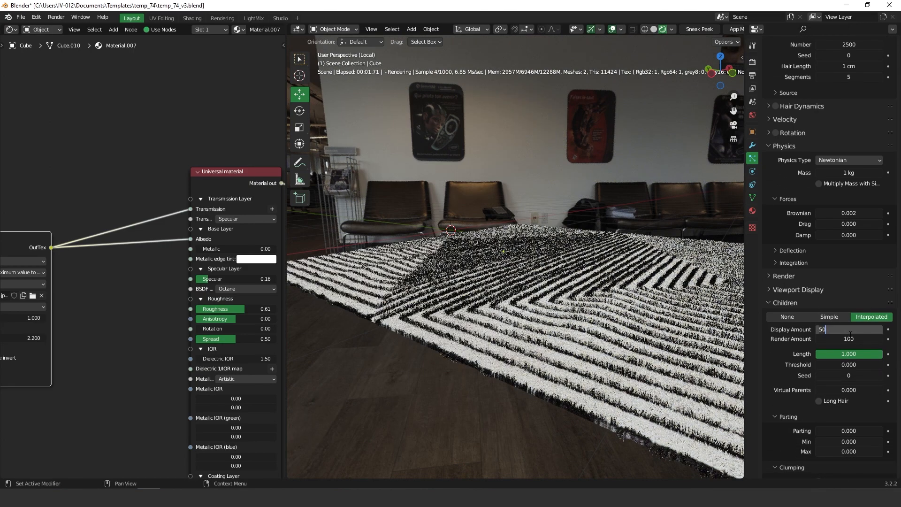
text(200)
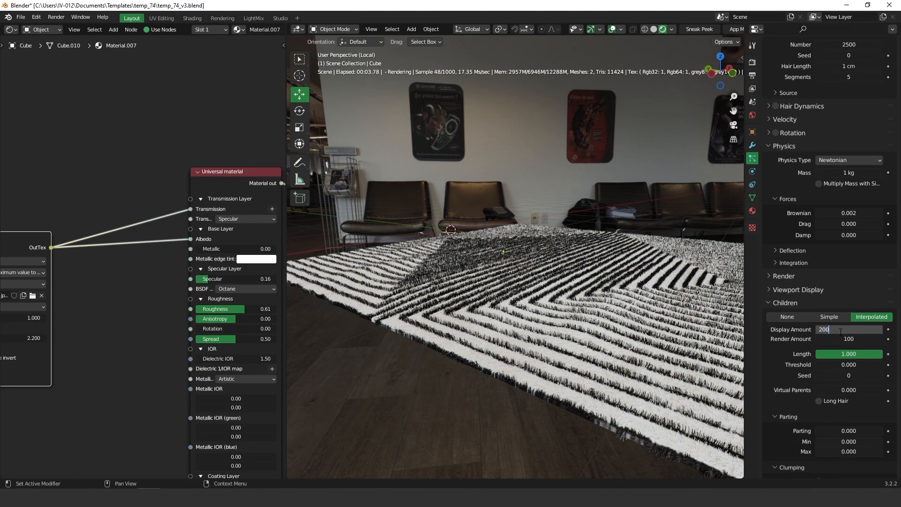
key(Return)
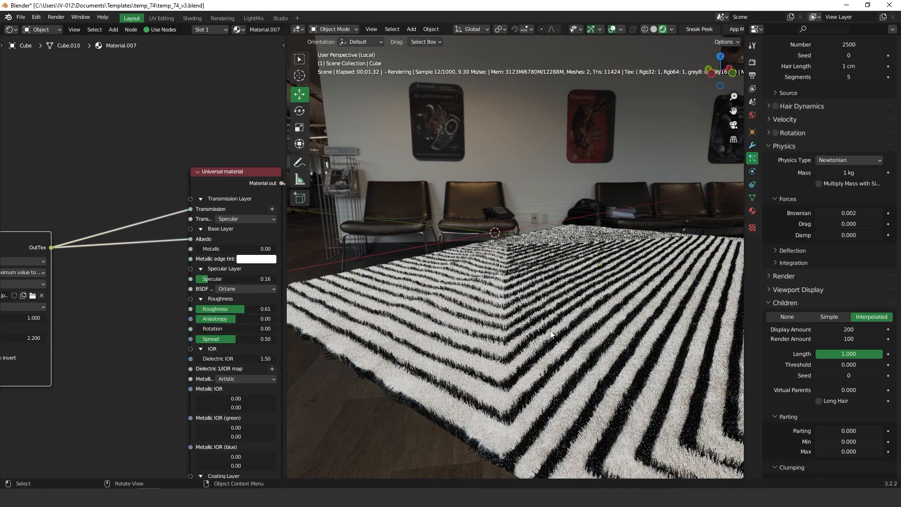
middle_drag(559, 349, 558, 343)
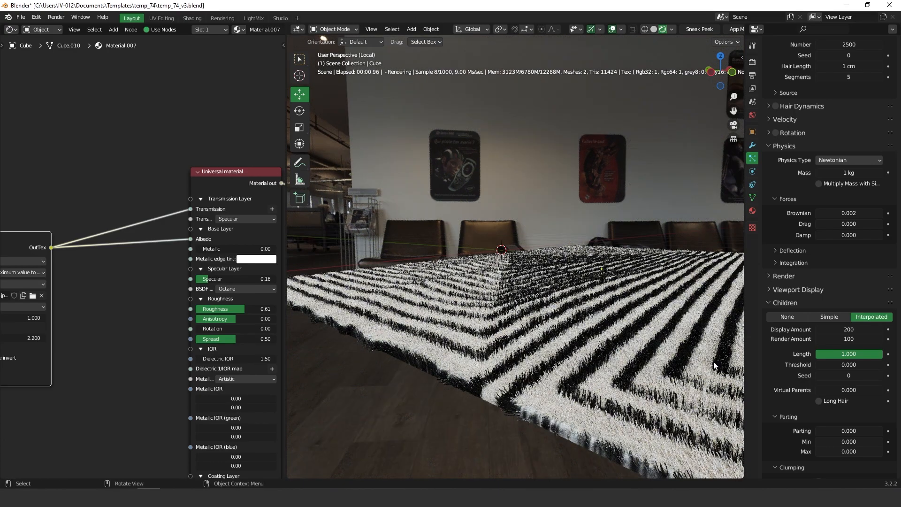
scroll(839, 378, down, 5)
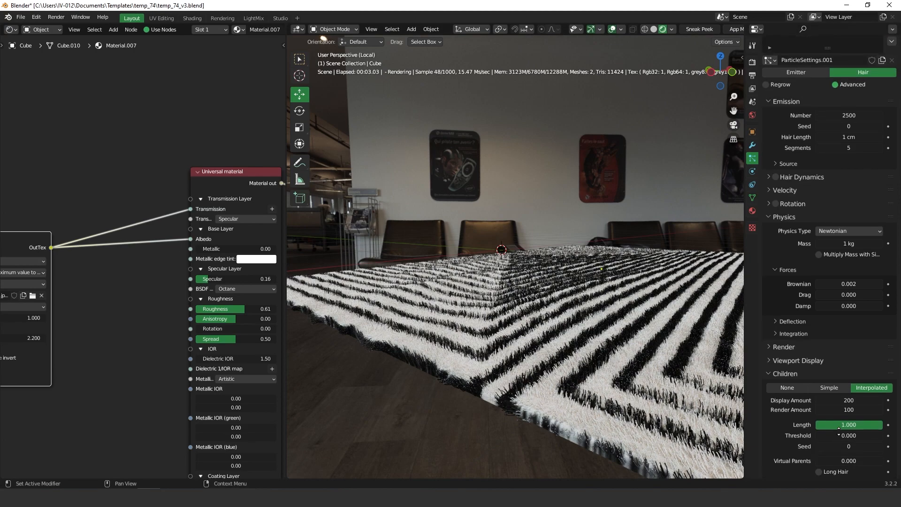
scroll(835, 350, down, 15)
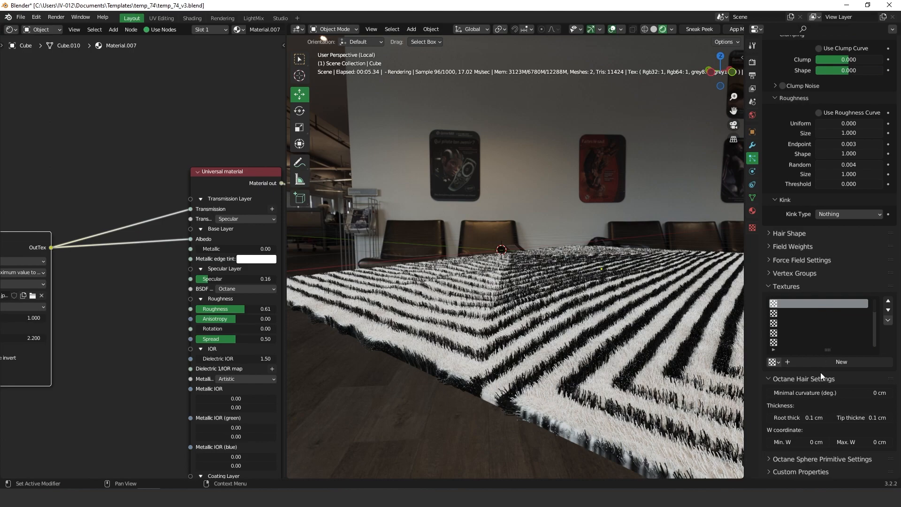
double_click(807, 418)
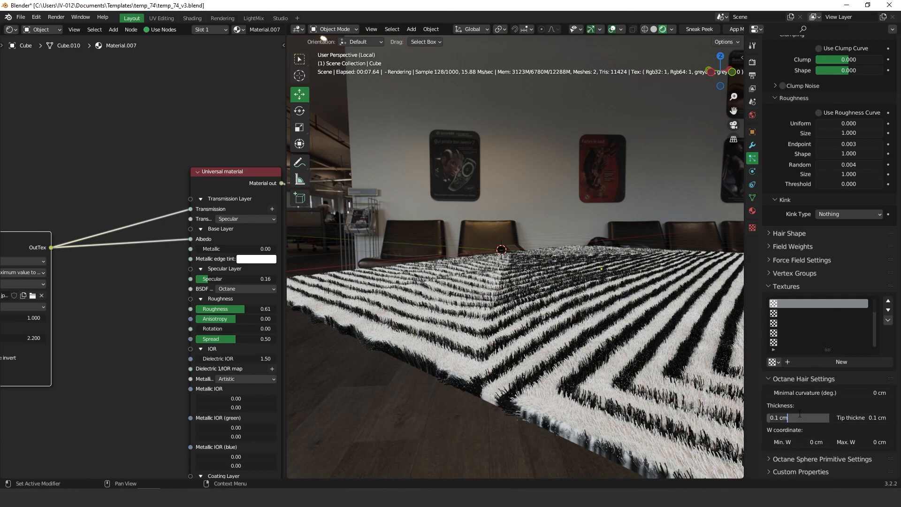
key(BackSpace)
key(BackSpace)
key(BackSpace)
key(BackSpace)
key(BackSpace)
text(.2)
key(Return)
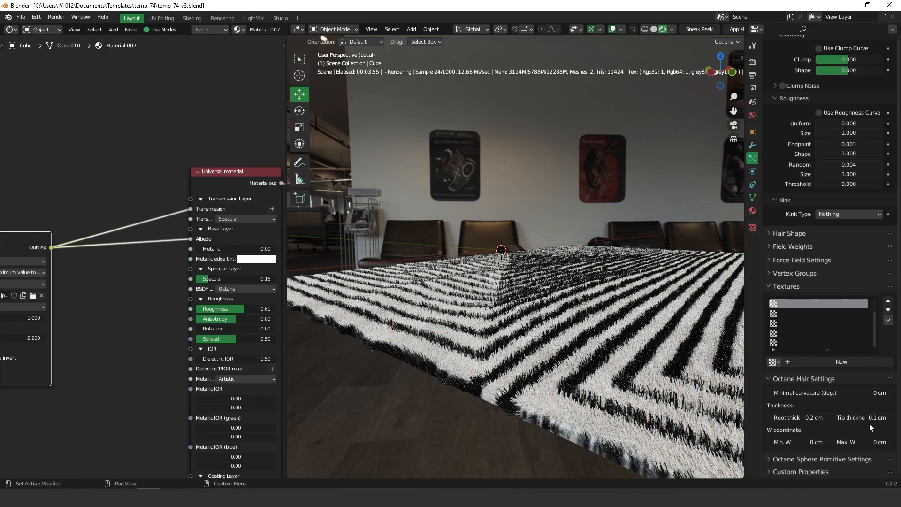
click(869, 418)
key(ctrl+a)
text(0.2)
key(Return)
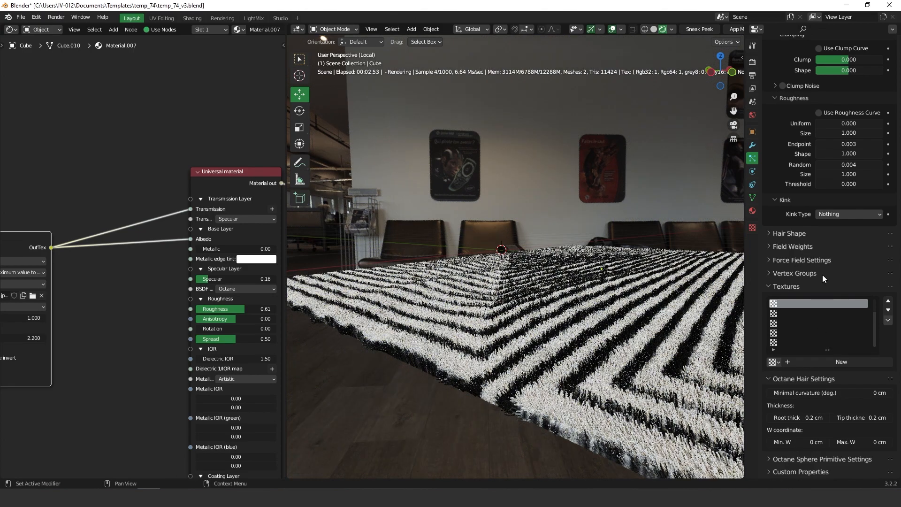
scroll(826, 206, up, 10)
scroll(824, 215, up, 15)
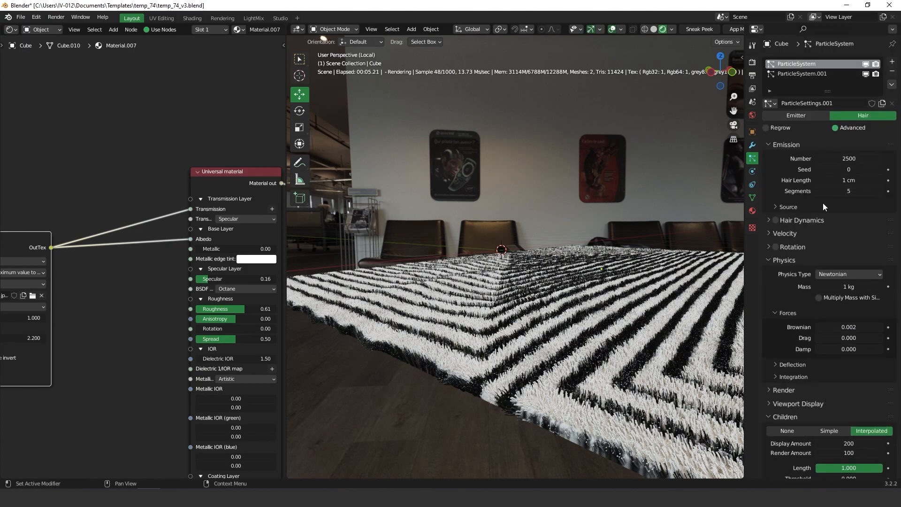
Step: Change the Emission Hair Length to 0.7 cm and inspect the shorter strands
click(845, 181)
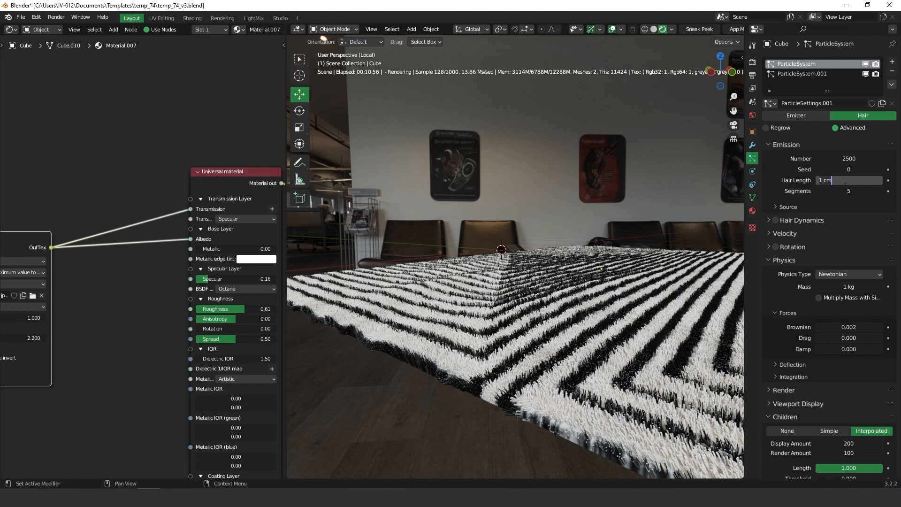
key(ctrl+a)
text(0.7)
key(Return)
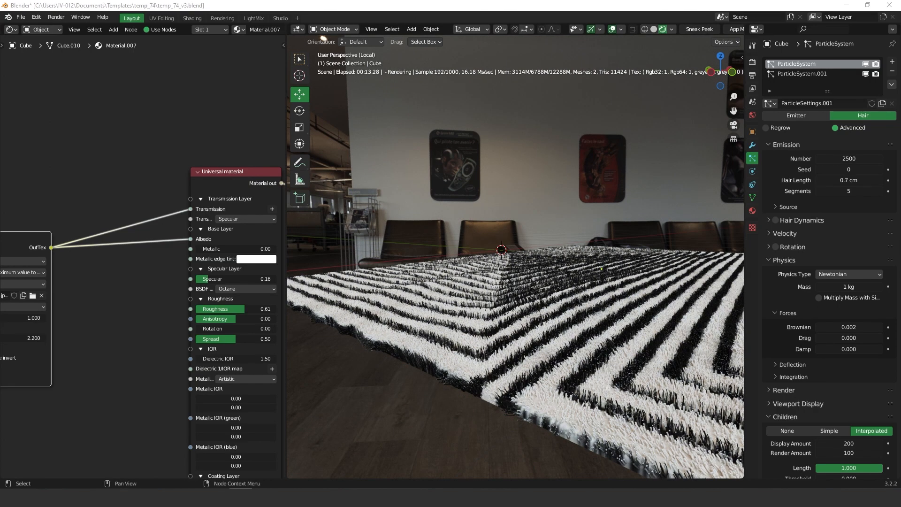
middle_drag(555, 329, 541, 316)
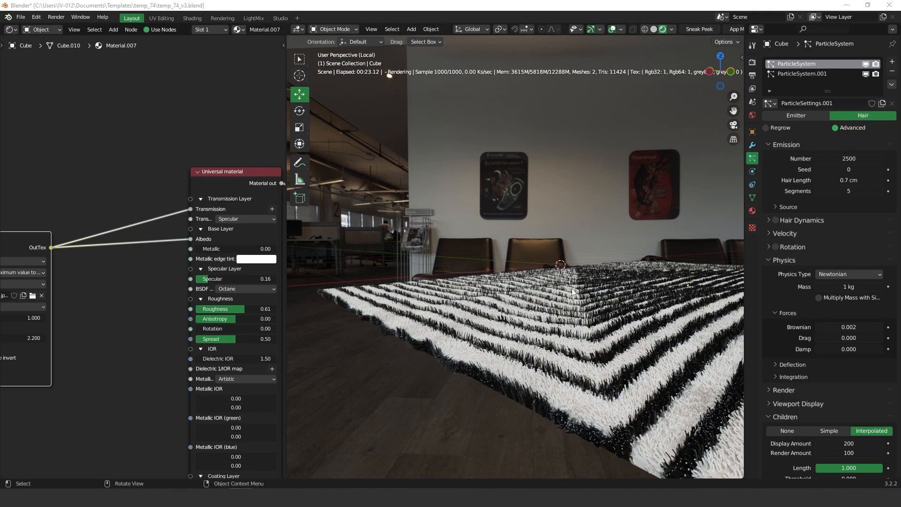
middle_drag(572, 288, 584, 338)
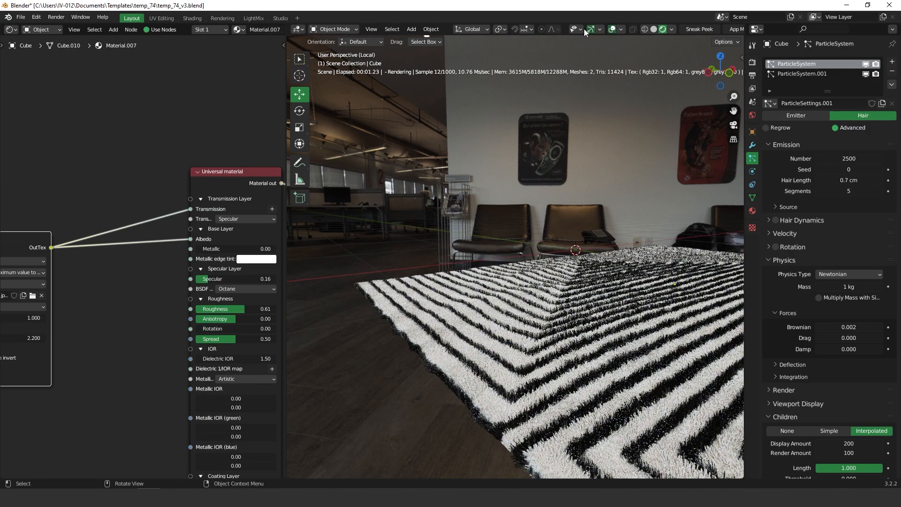
Step: Switch the viewport to Solid shading and orbit around the rug
key(z)
scroll(832, 258, down, 2)
scroll(835, 234, up, 2)
scroll(838, 247, down, 5)
scroll(838, 249, down, 5)
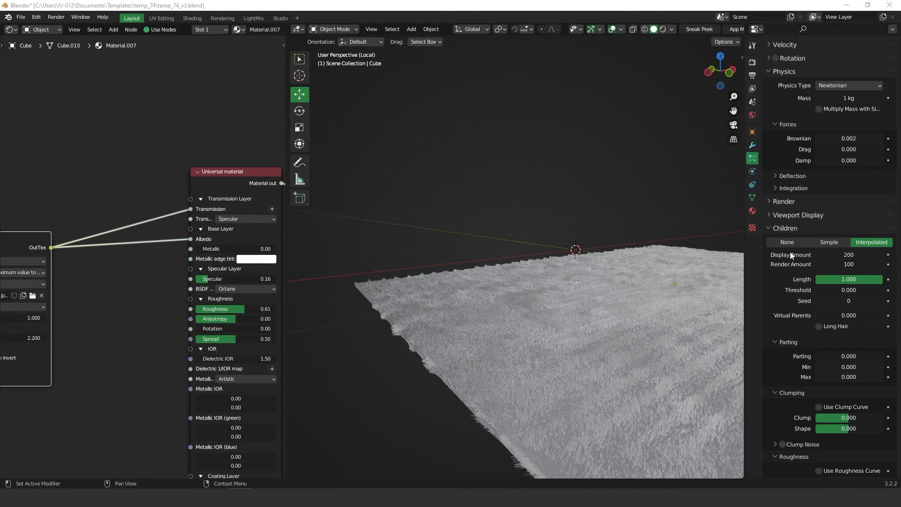
mouse_move(531, 331)
middle_down()
mouse_move(534, 323)
mouse_move(527, 328)
mouse_move(544, 328)
middle_up()
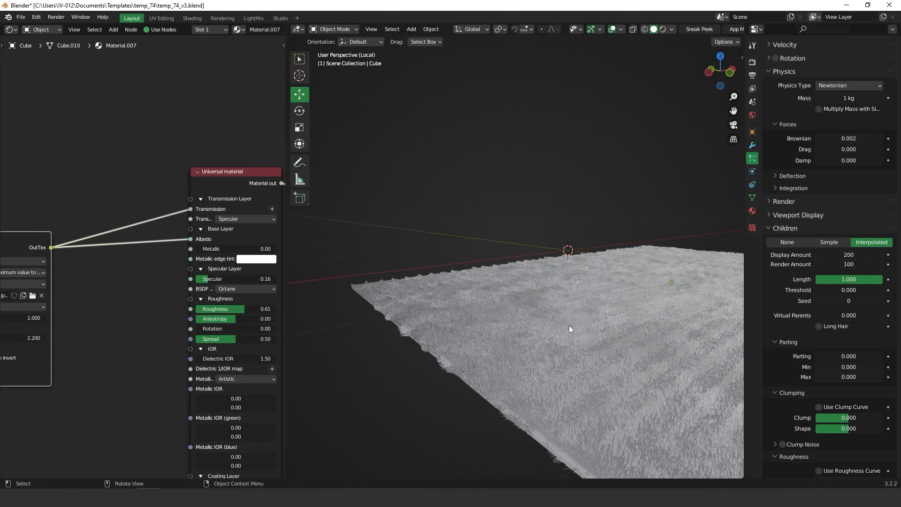
shift+middle_drag(586, 331, 560, 325)
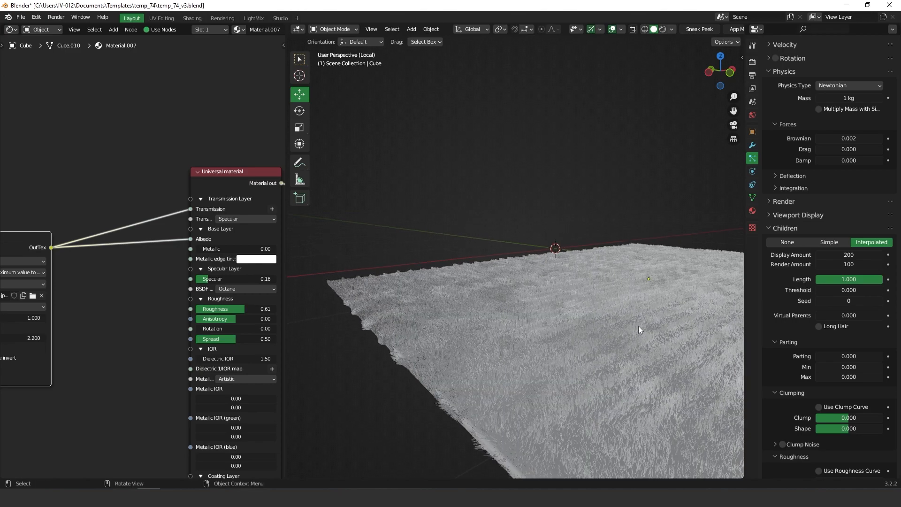
Step: Set the first hair system's child Render Amount to 300
click(848, 264)
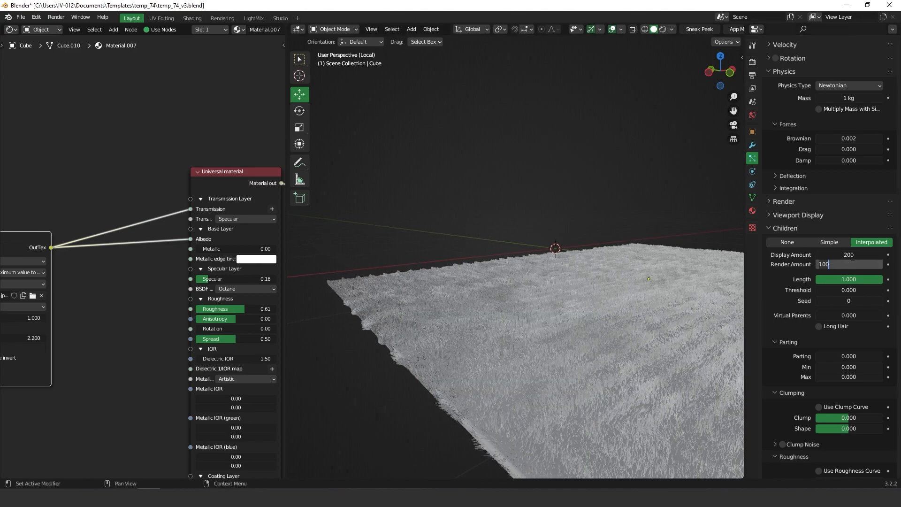
key(BackSpace)
key(BackSpace)
key(BackSpace)
text(300)
key(Return)
Step: On ParticleSystem.001, set child Render Amount to 250 and Display Amount to 50
scroll(816, 164, up, 8)
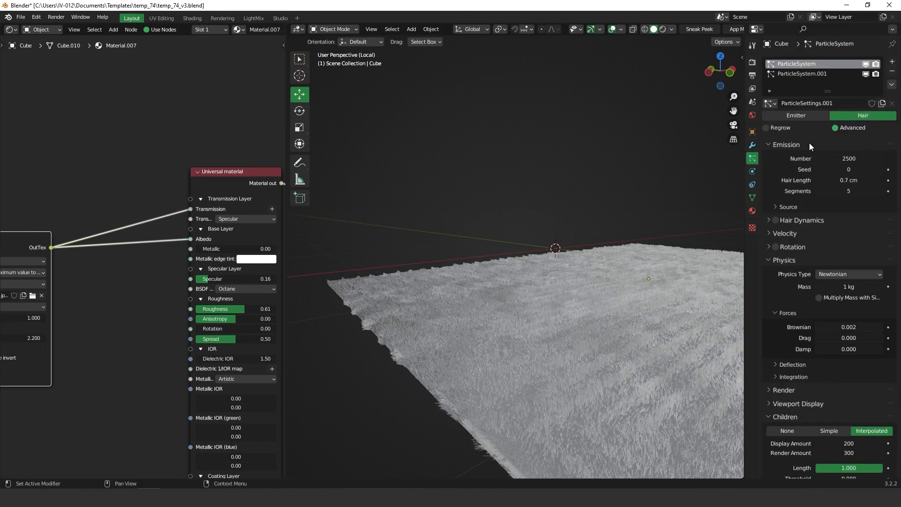
click(795, 76)
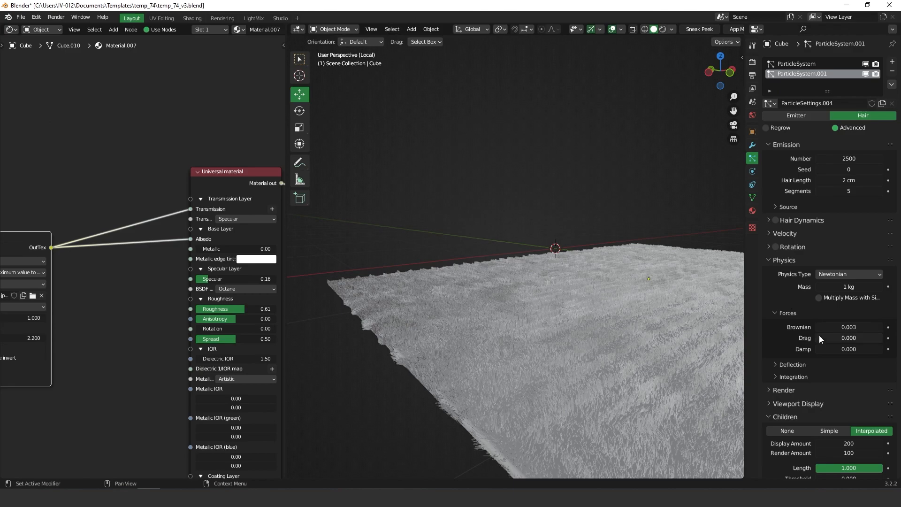
scroll(821, 328, down, 7)
double_click(845, 303)
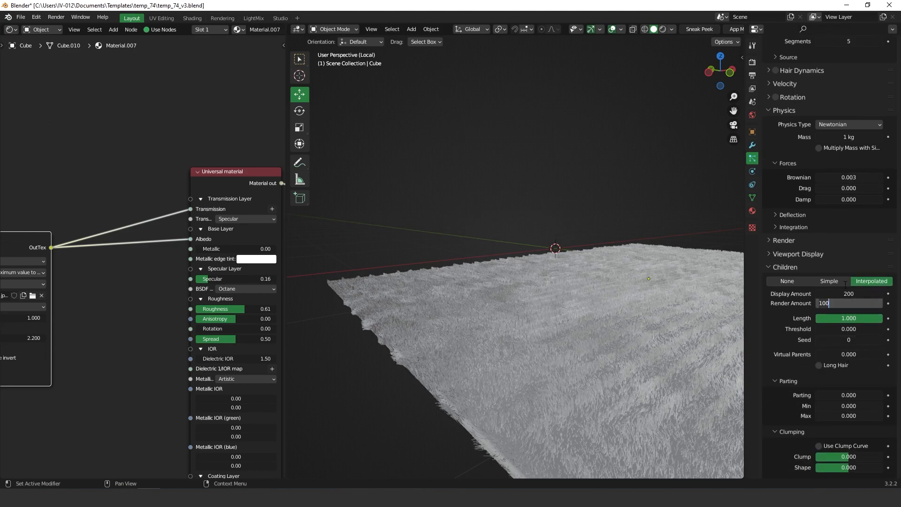
key(BackSpace)
key(BackSpace)
key(BackSpace)
text(250)
key(Return)
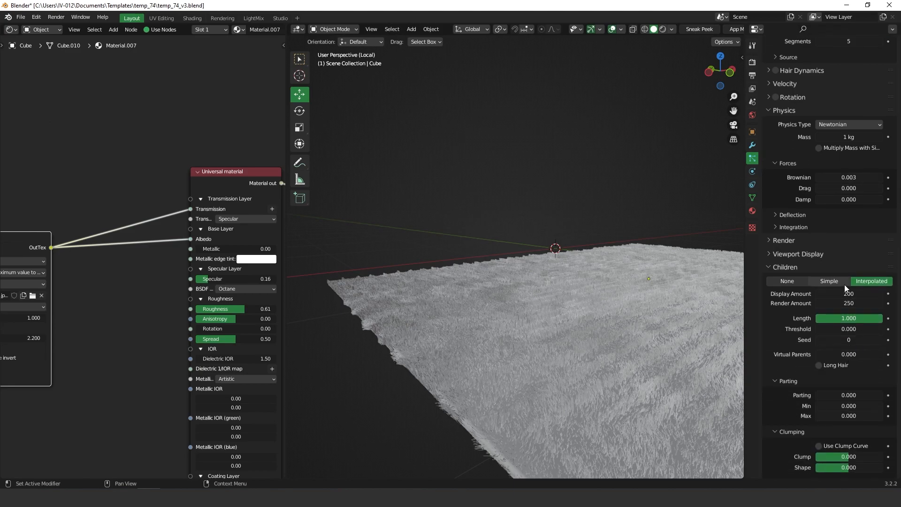
double_click(853, 298)
text(50)
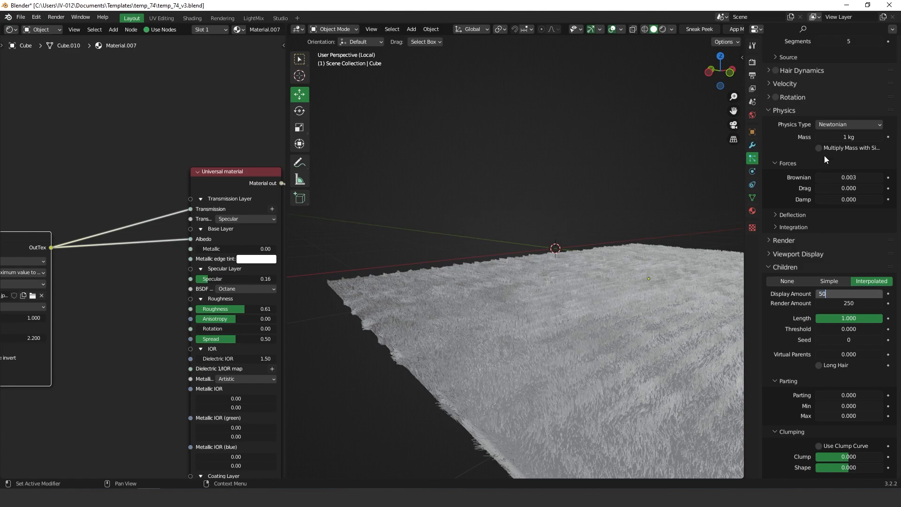
key(Return)
Step: Set the first ParticleSystem's child Display Amount to 50
scroll(803, 62, up, 8)
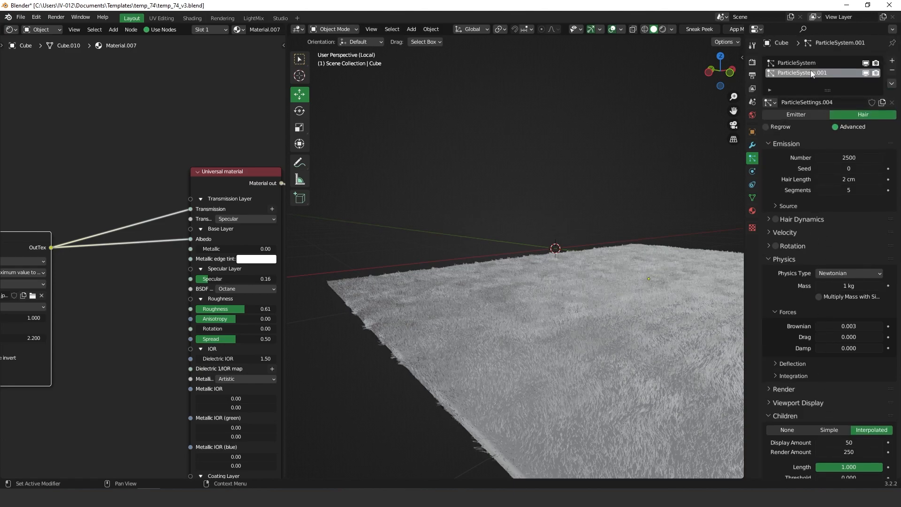
click(798, 63)
middle_drag(835, 345, 837, 115)
double_click(847, 231)
text(50)
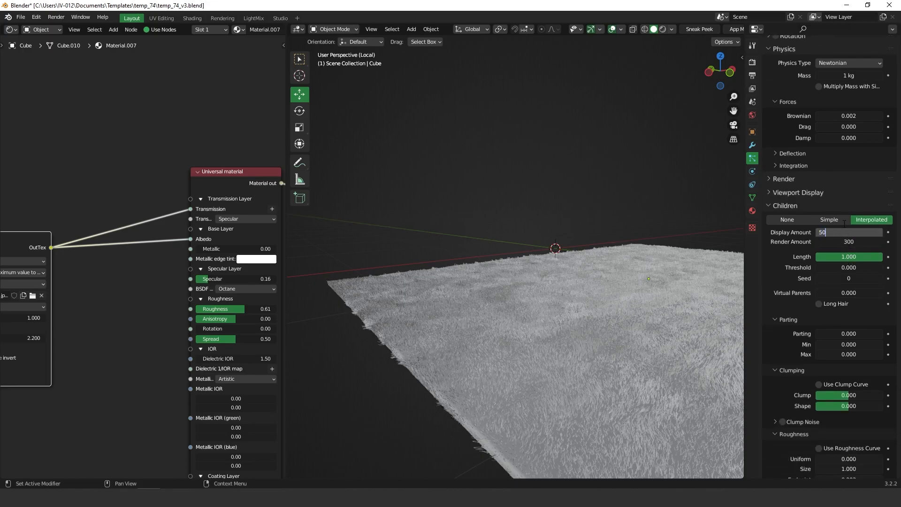
key(Return)
middle_drag(564, 317, 561, 267)
Step: Leave local view, frame the armchairs and rug through the scene camera, and render with F12
key(KP_Divide)
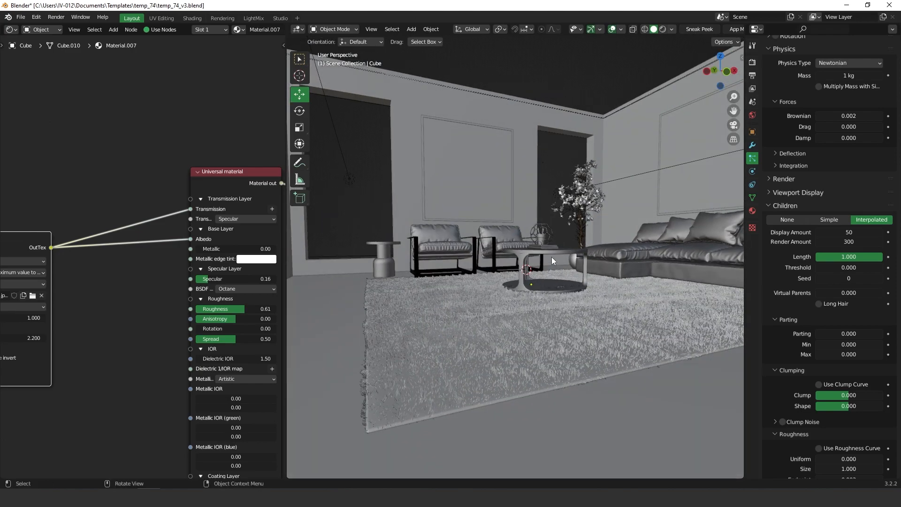
key(KP_0)
scroll(471, 275, up, 6)
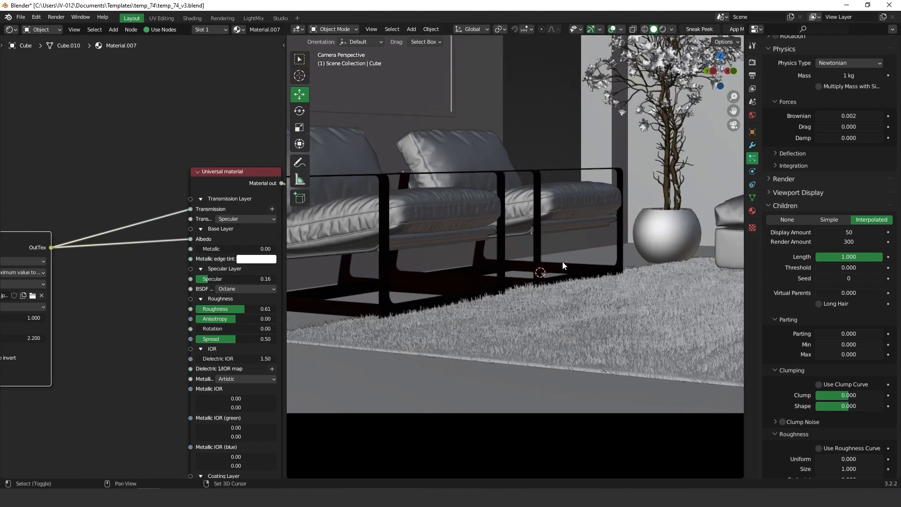
shift+middle_drag(523, 286, 542, 318)
scroll(564, 277, down, 1)
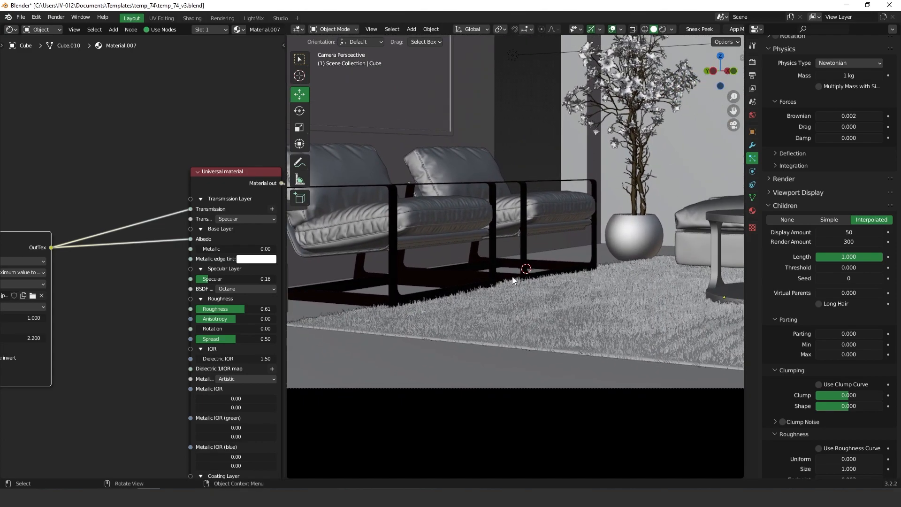
shift+middle_drag(511, 276, 536, 310)
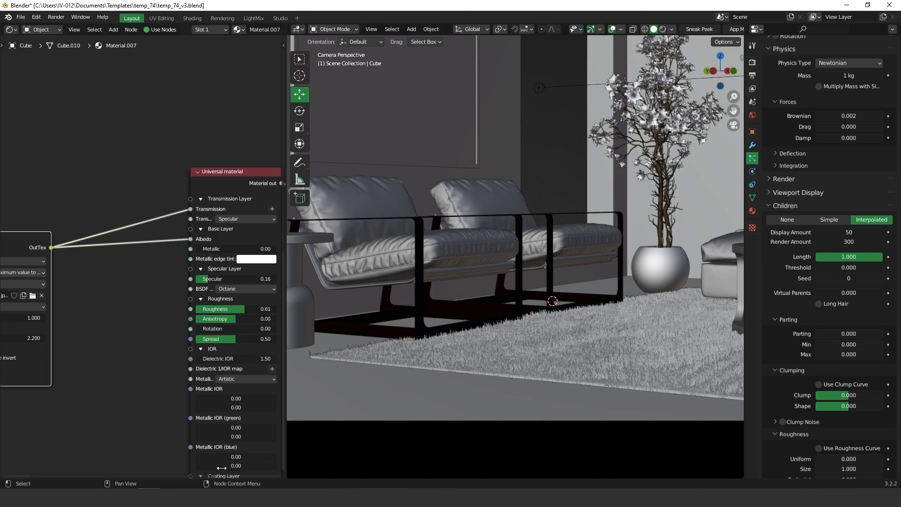
key(F12)
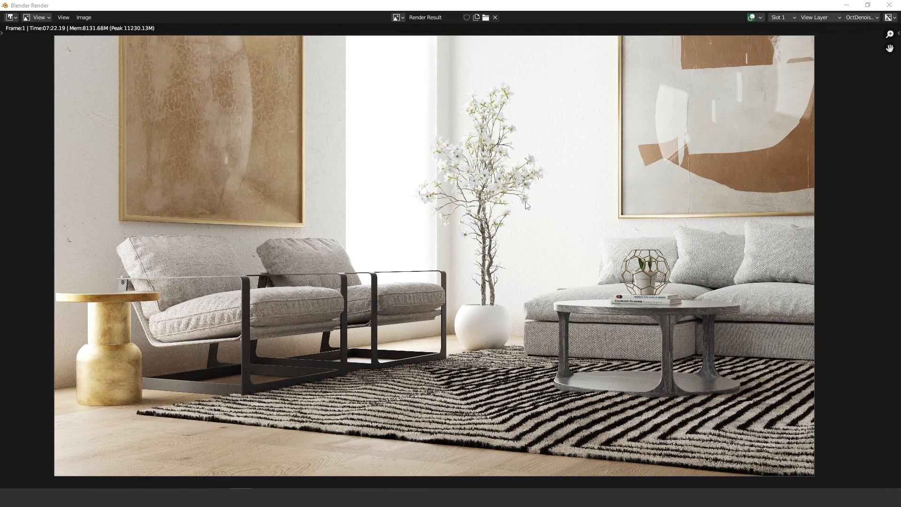
drag(702, 6, 291, 157)
click(752, 75)
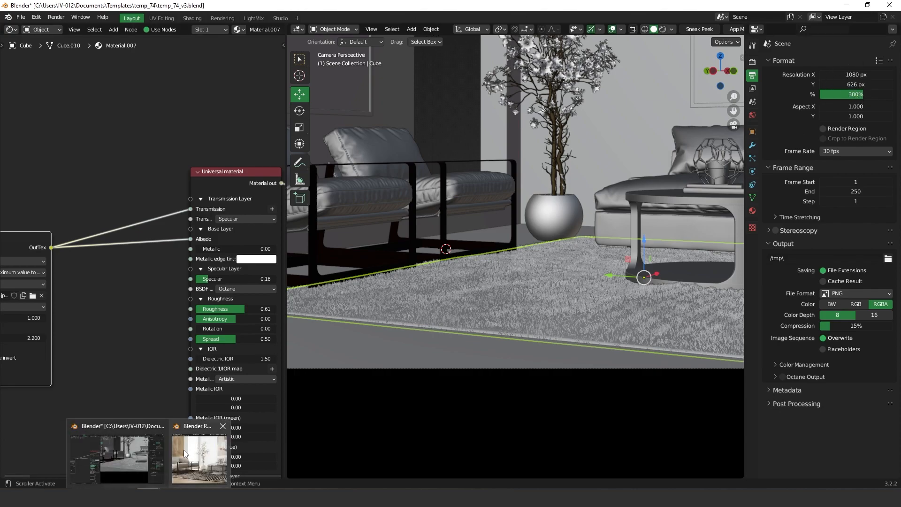
click(182, 455)
click(469, 159)
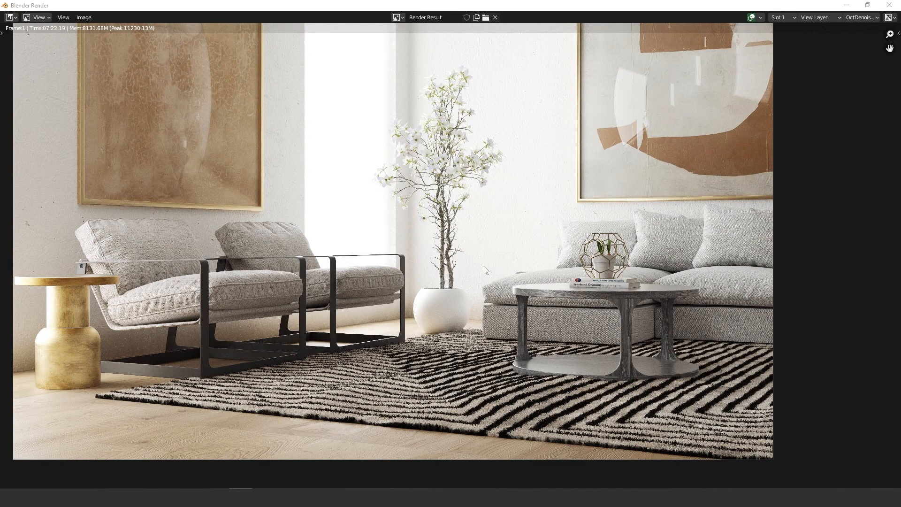
middle_drag(437, 254, 461, 262)
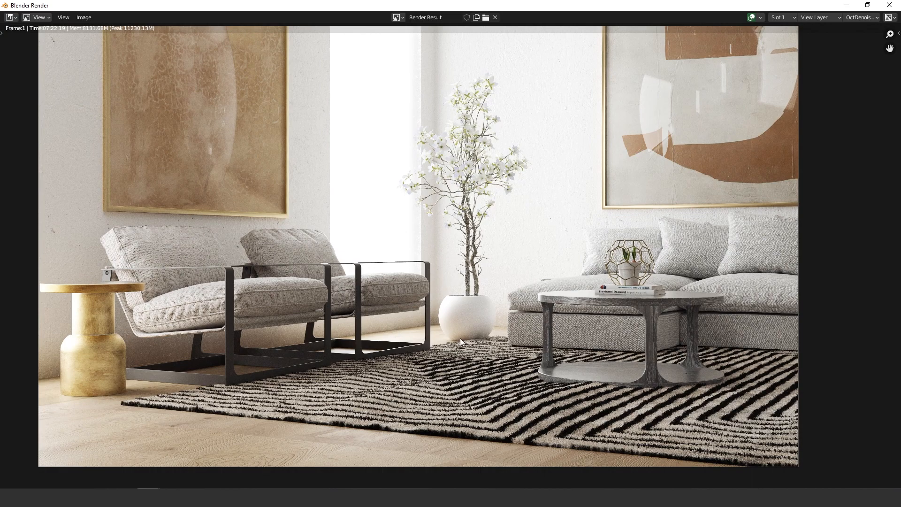